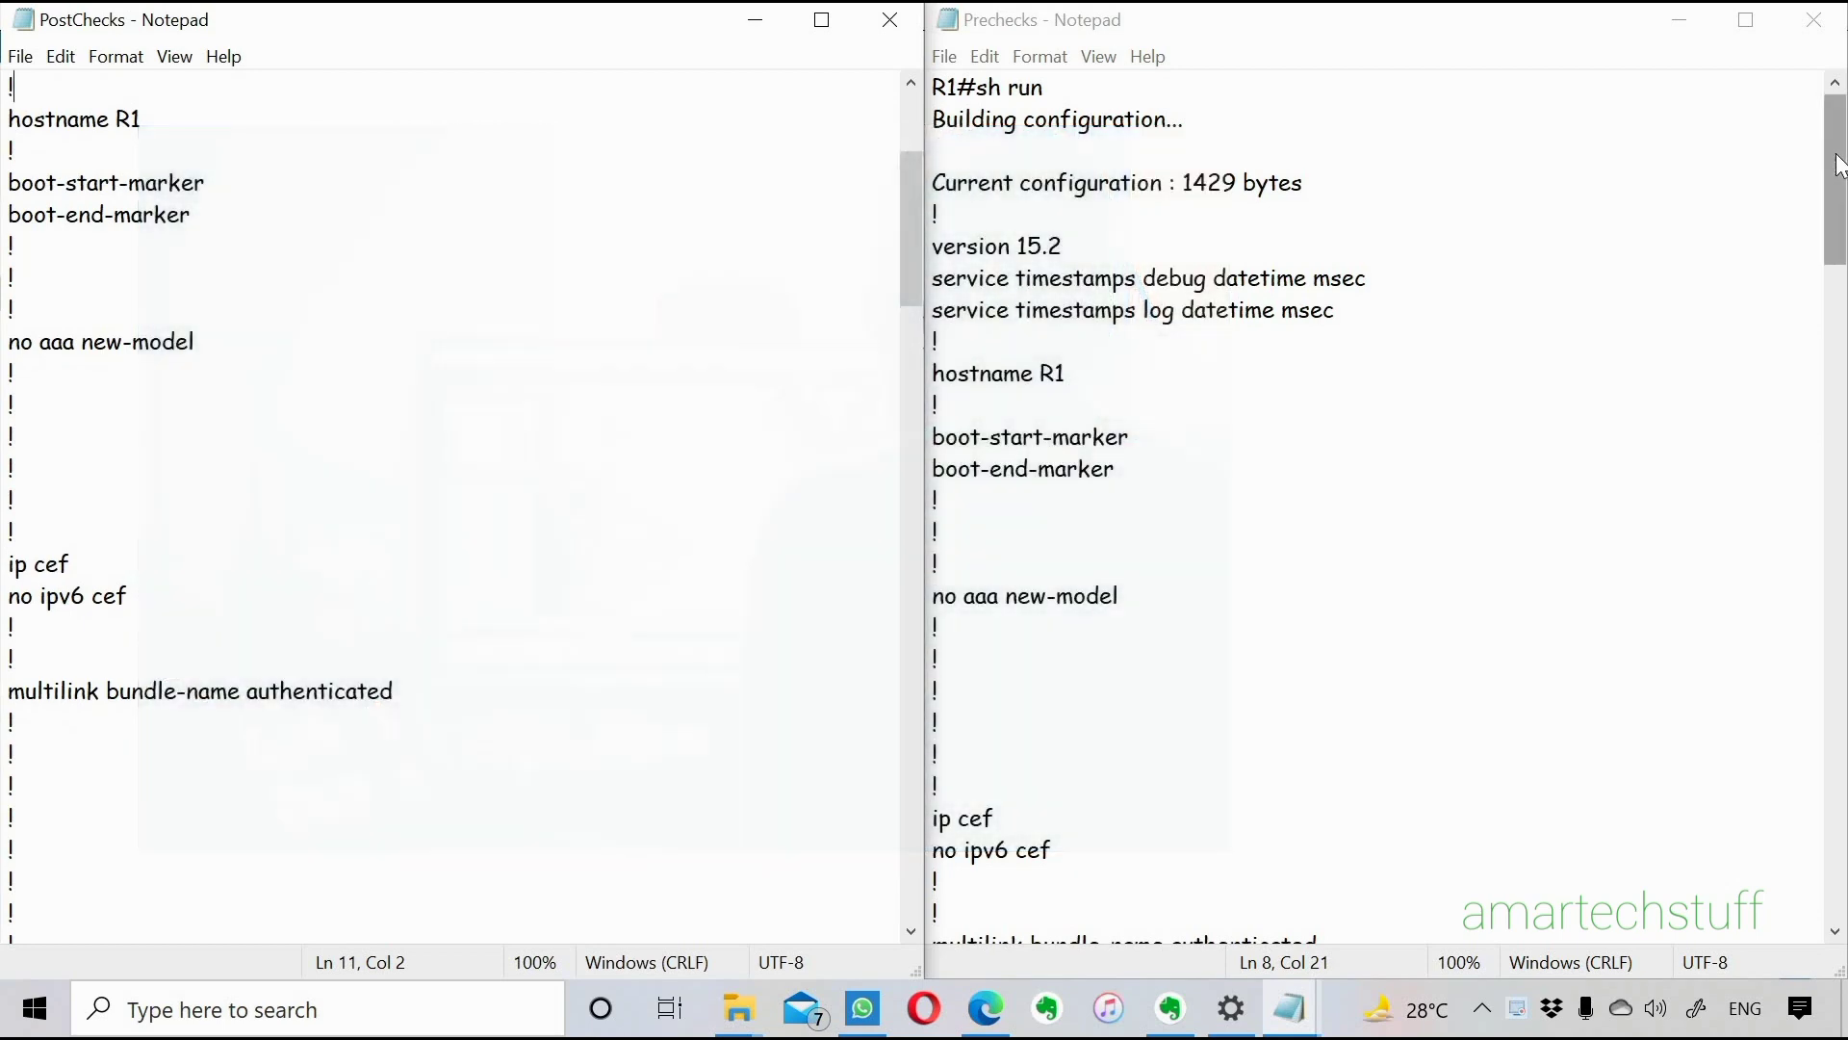
Look through the Prechecks and PostChecks router configurations side by side.
{"action": "left_click_drag", "start_coordinate": [1838, 171], "coordinate": [1817, 465]}
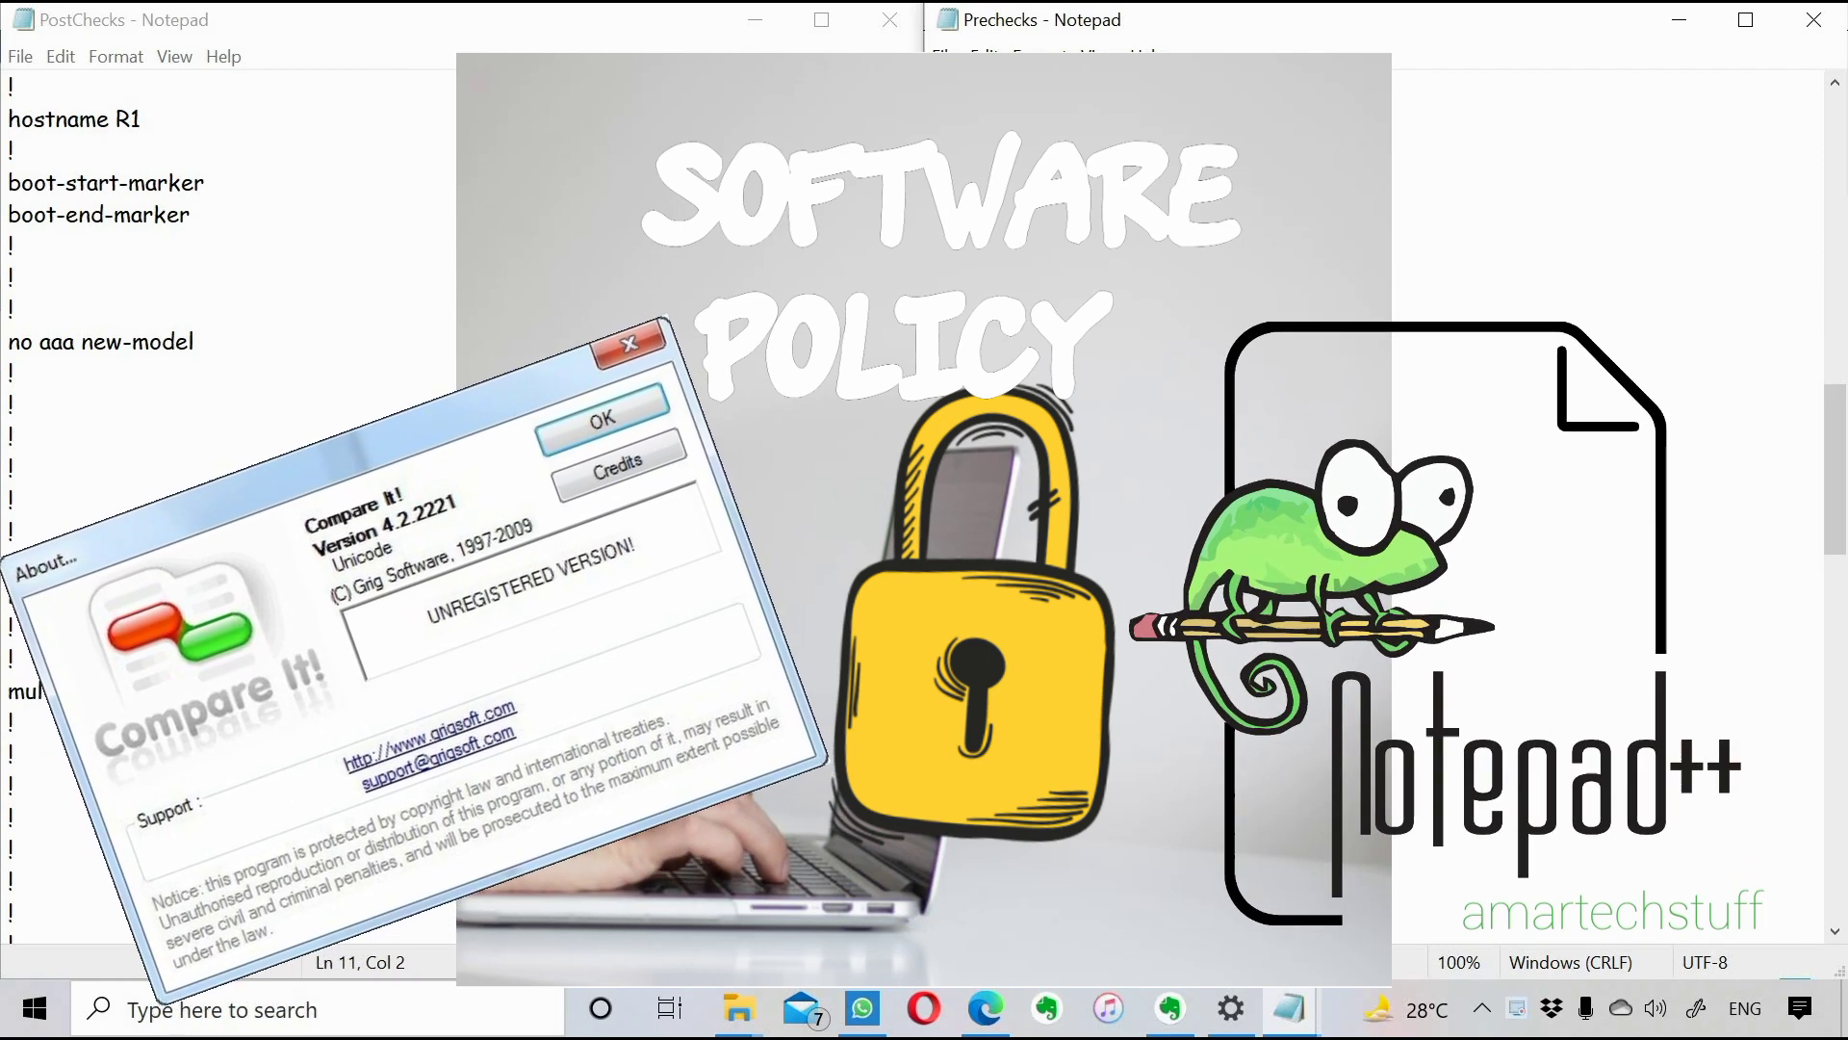
{"action": "left_click_drag", "start_coordinate": [907, 241], "coordinate": [872, 474]}
{"action": "left_click_drag", "start_coordinate": [463, 500], "coordinate": [50, 468]}
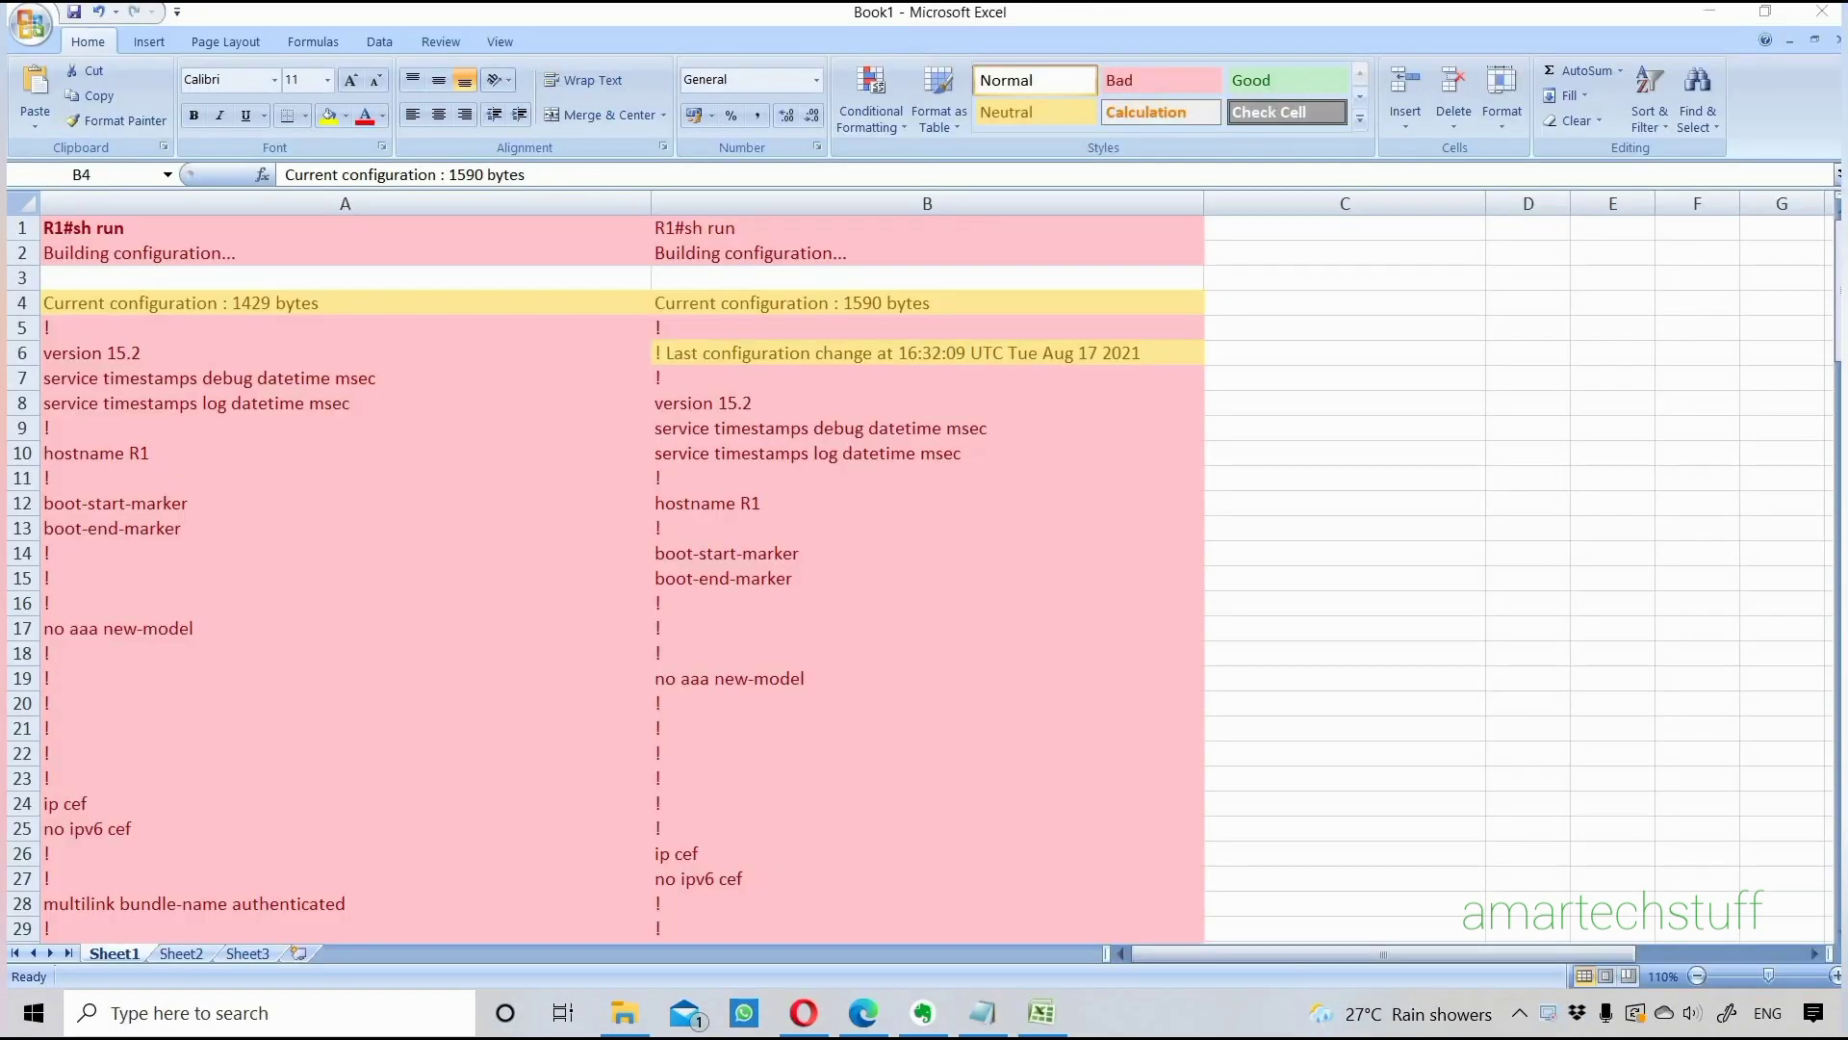
Switch to the Excel workbook Book1 and examine how columns A and B highlight differences between the two router configurations.
{"action": "left_click_drag", "start_coordinate": [135, 252], "coordinate": [736, 646]}
{"action": "left_click", "coordinate": [737, 647]}
{"action": "scroll", "coordinate": [736, 647], "scroll_direction": "down", "scroll_amount": 15}
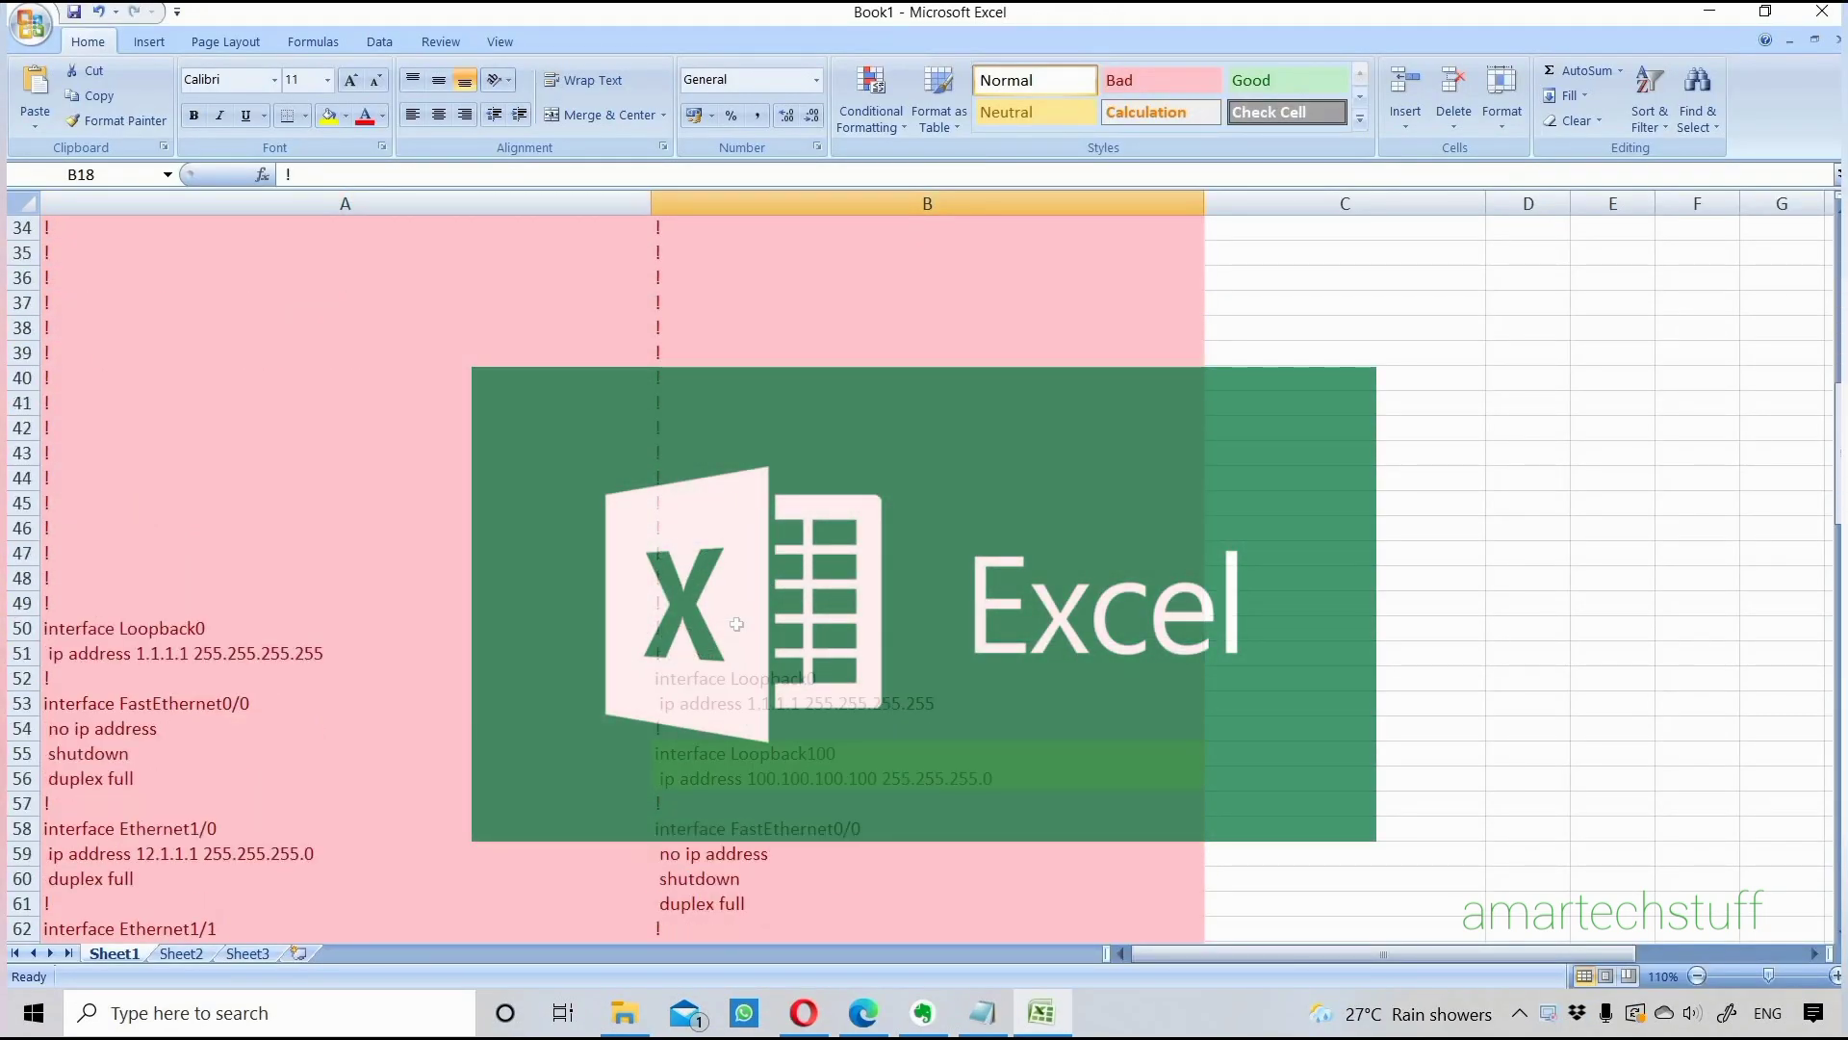
{"action": "left_click_drag", "start_coordinate": [727, 477], "coordinate": [727, 702]}
{"action": "left_click", "coordinate": [532, 773]}
{"action": "scroll", "coordinate": [532, 773], "scroll_direction": "down", "scroll_amount": 8}
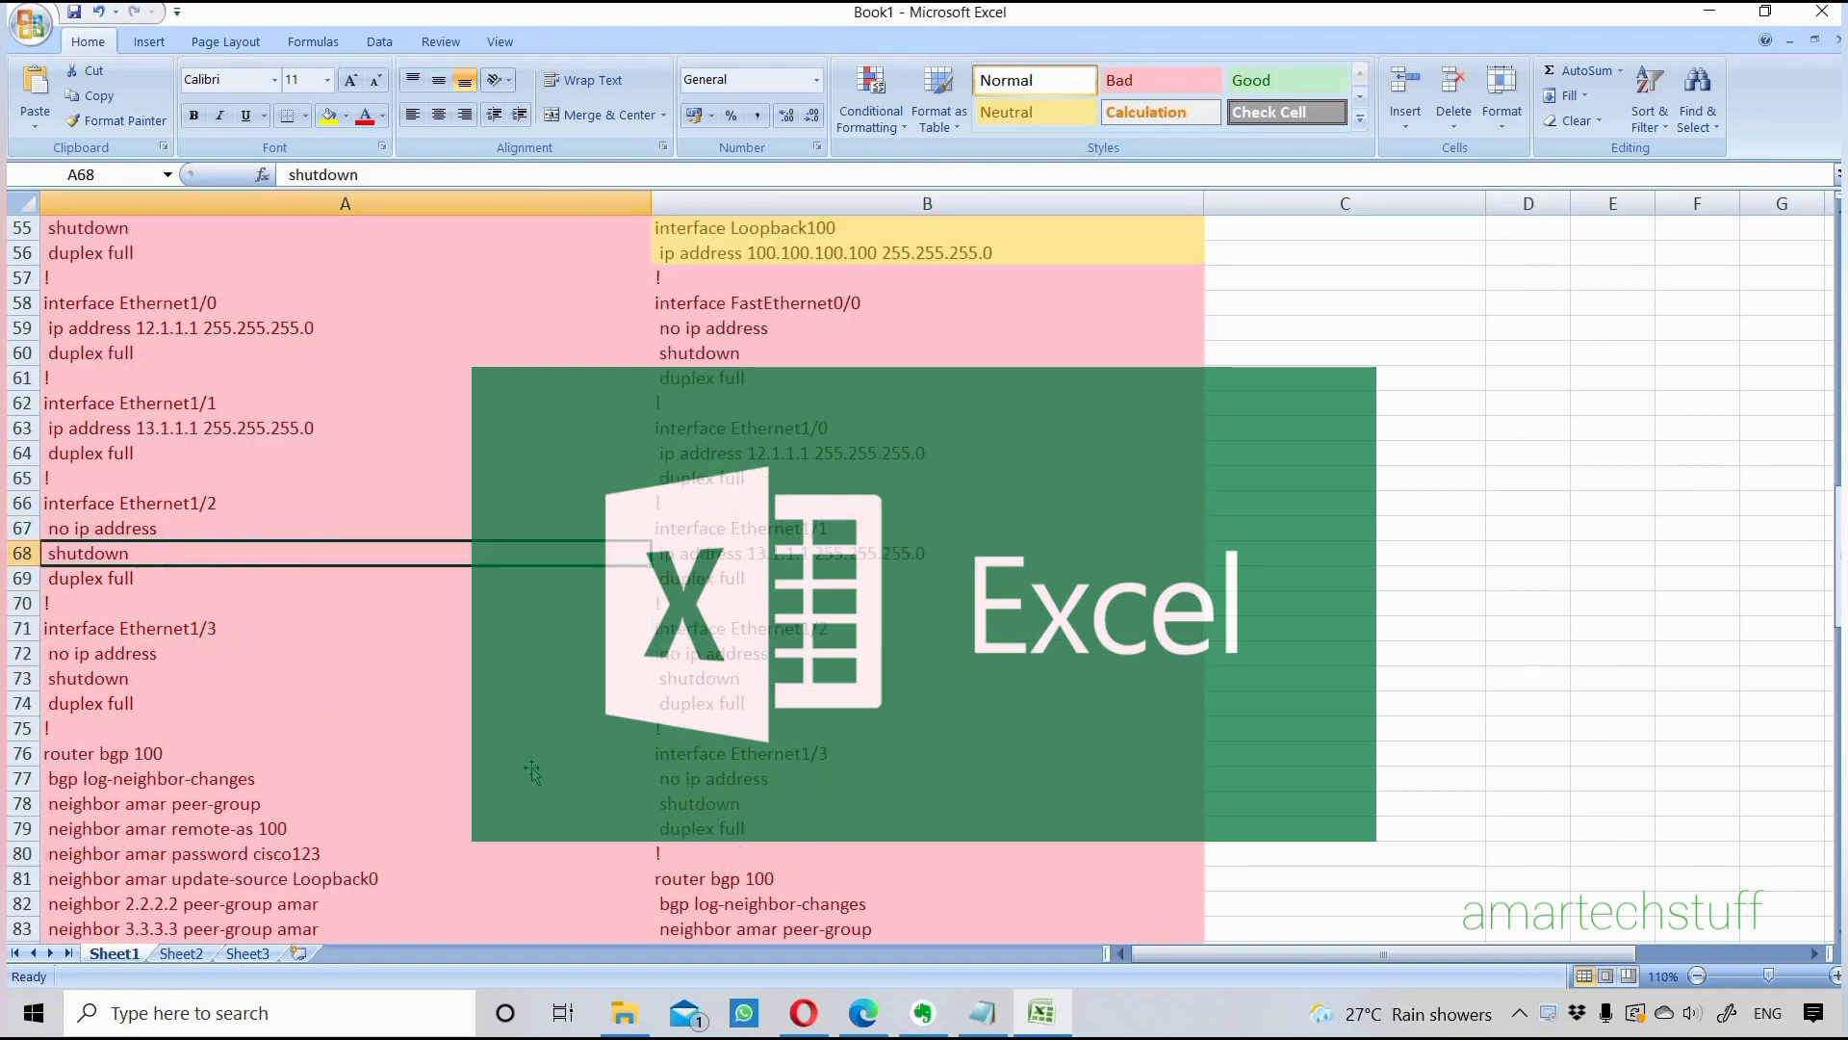
{"action": "scroll", "coordinate": [532, 773], "scroll_direction": "down", "scroll_amount": 4}
{"action": "scroll", "coordinate": [532, 773], "scroll_direction": "down", "scroll_amount": 1}
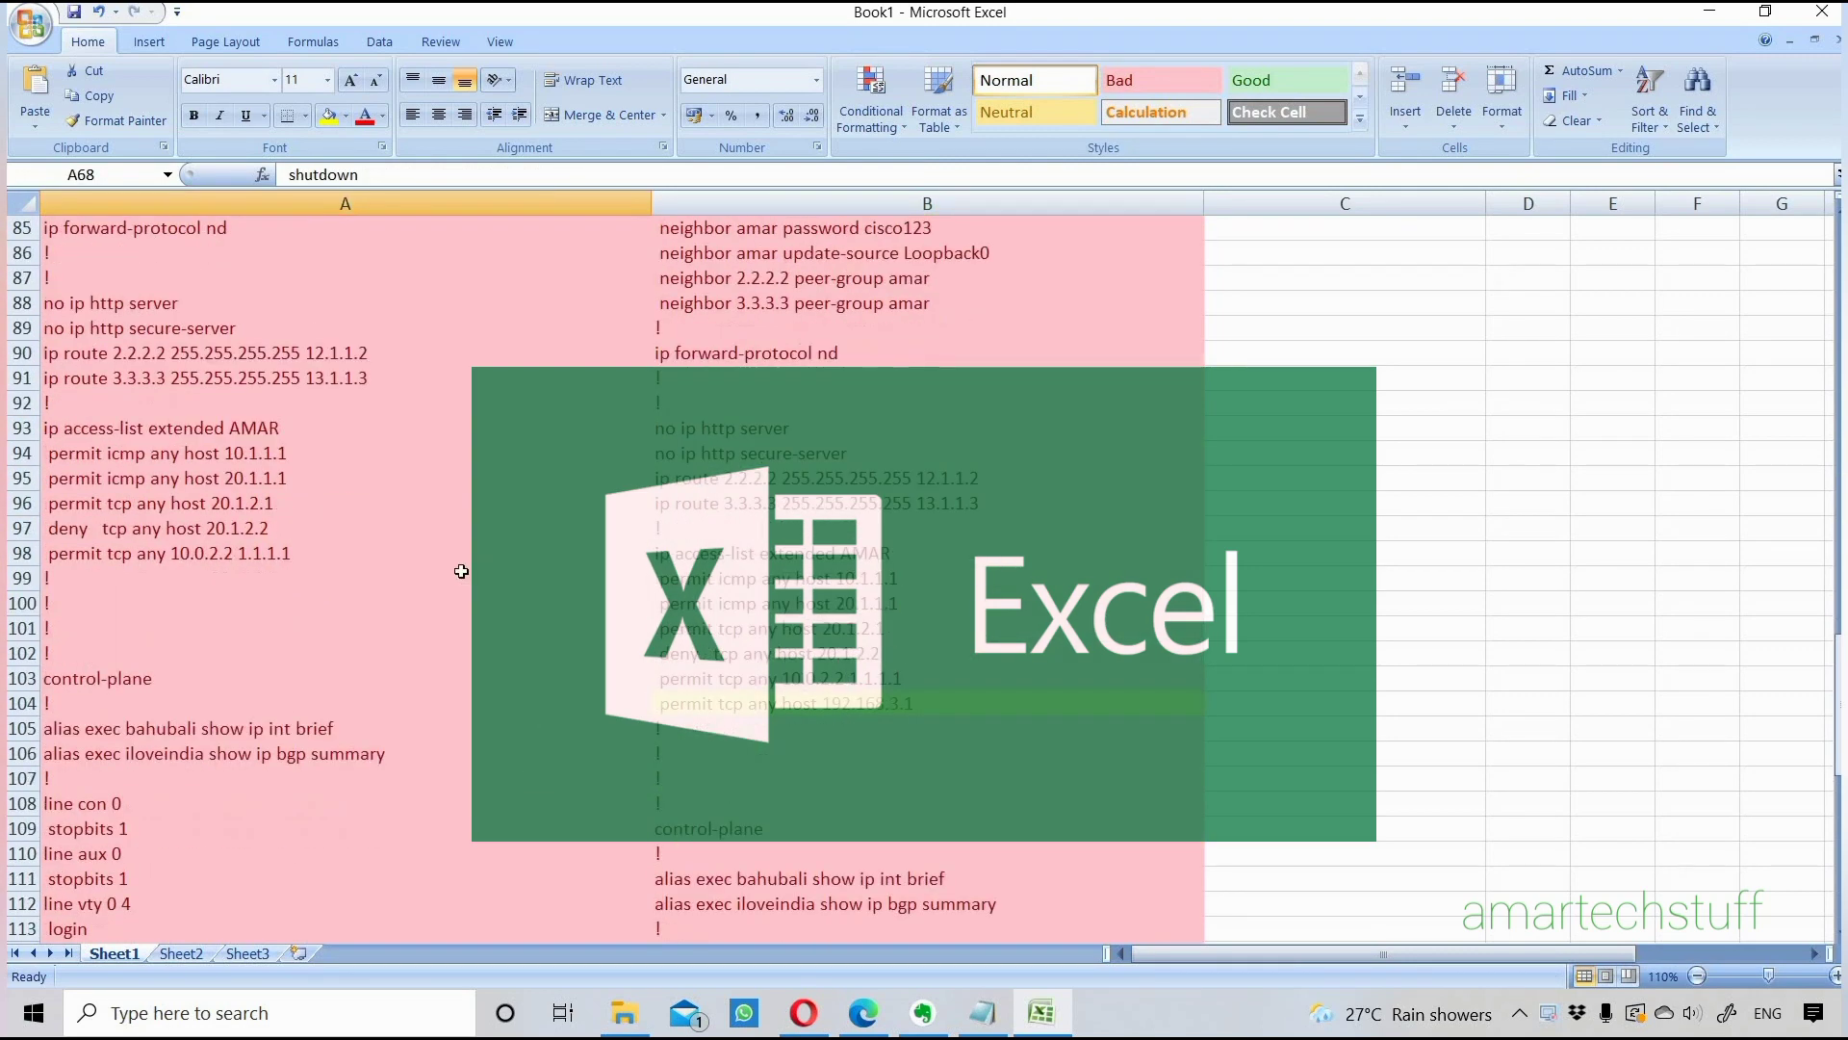
{"action": "left_click_drag", "start_coordinate": [462, 576], "coordinate": [709, 794]}
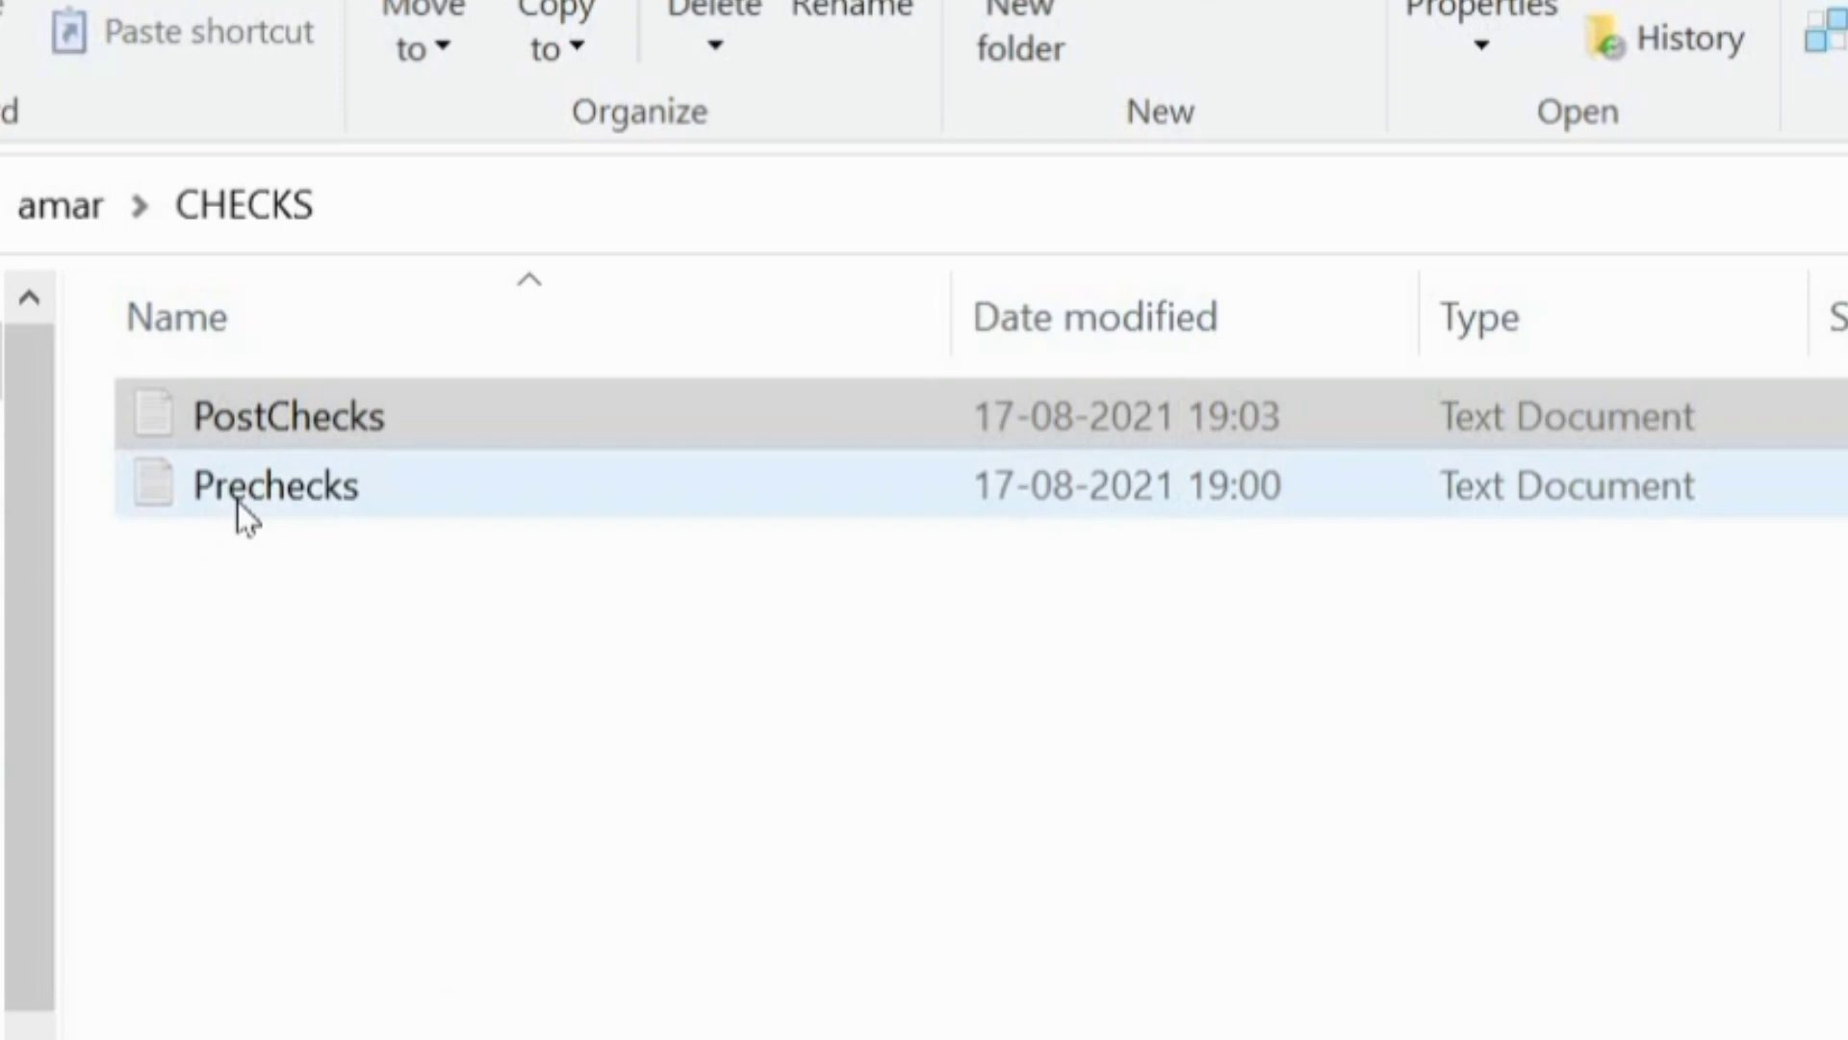
Open the Prechecks text file from the CHECKS folder and copy all of its text.
{"action": "left_click", "coordinate": [508, 466]}
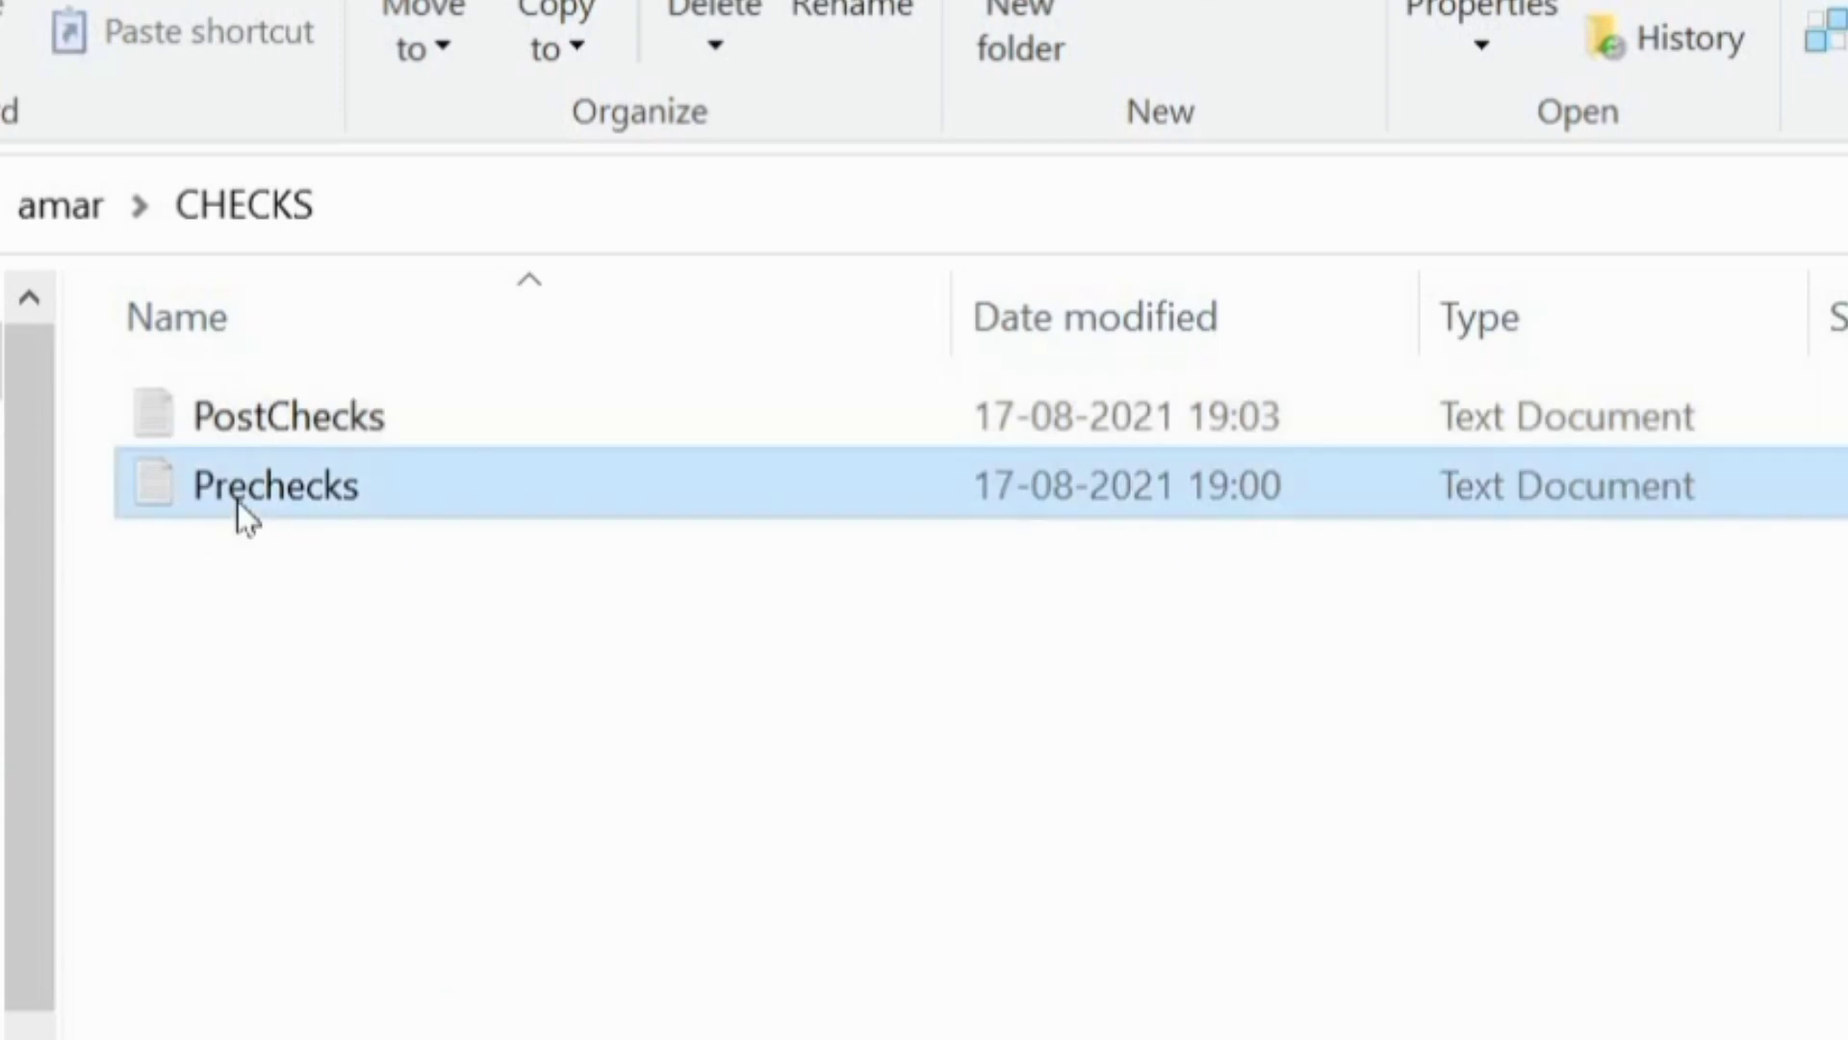
{"action": "left_click", "coordinate": [280, 399]}
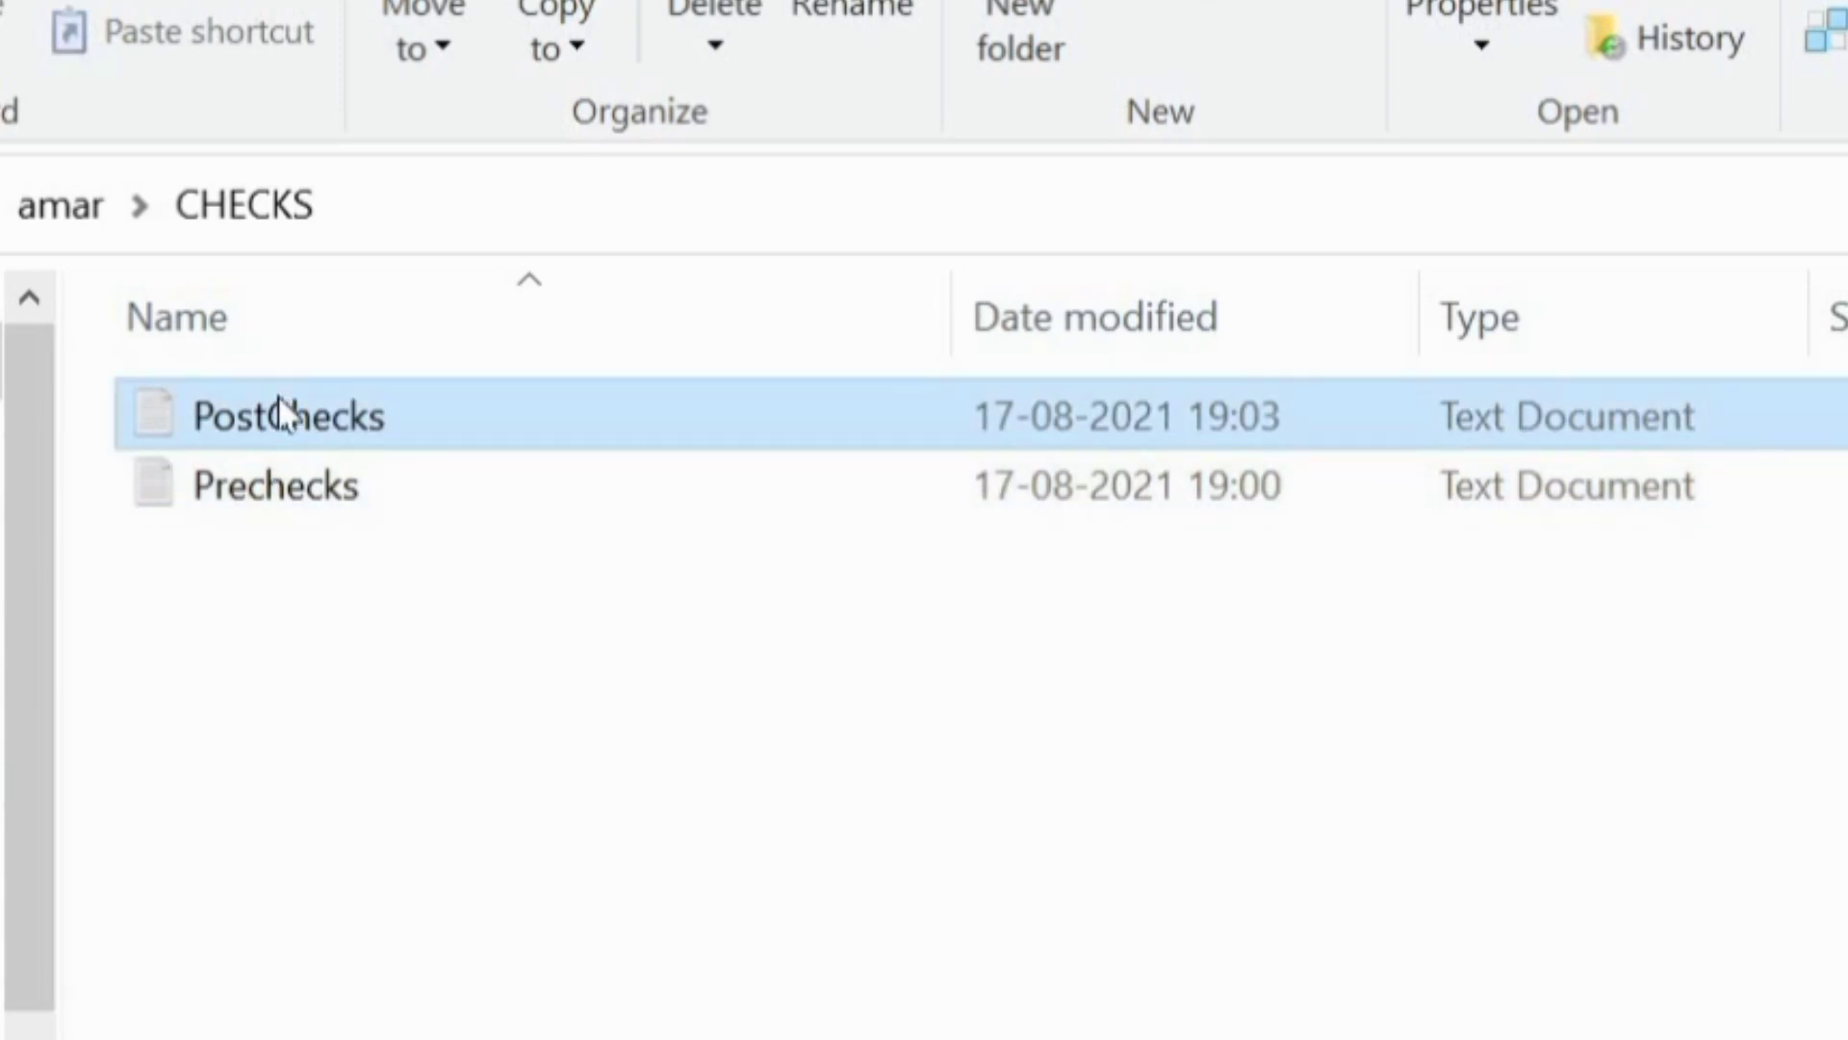
{"action": "double_click", "coordinate": [280, 493]}
{"action": "left_click", "coordinate": [160, 464]}
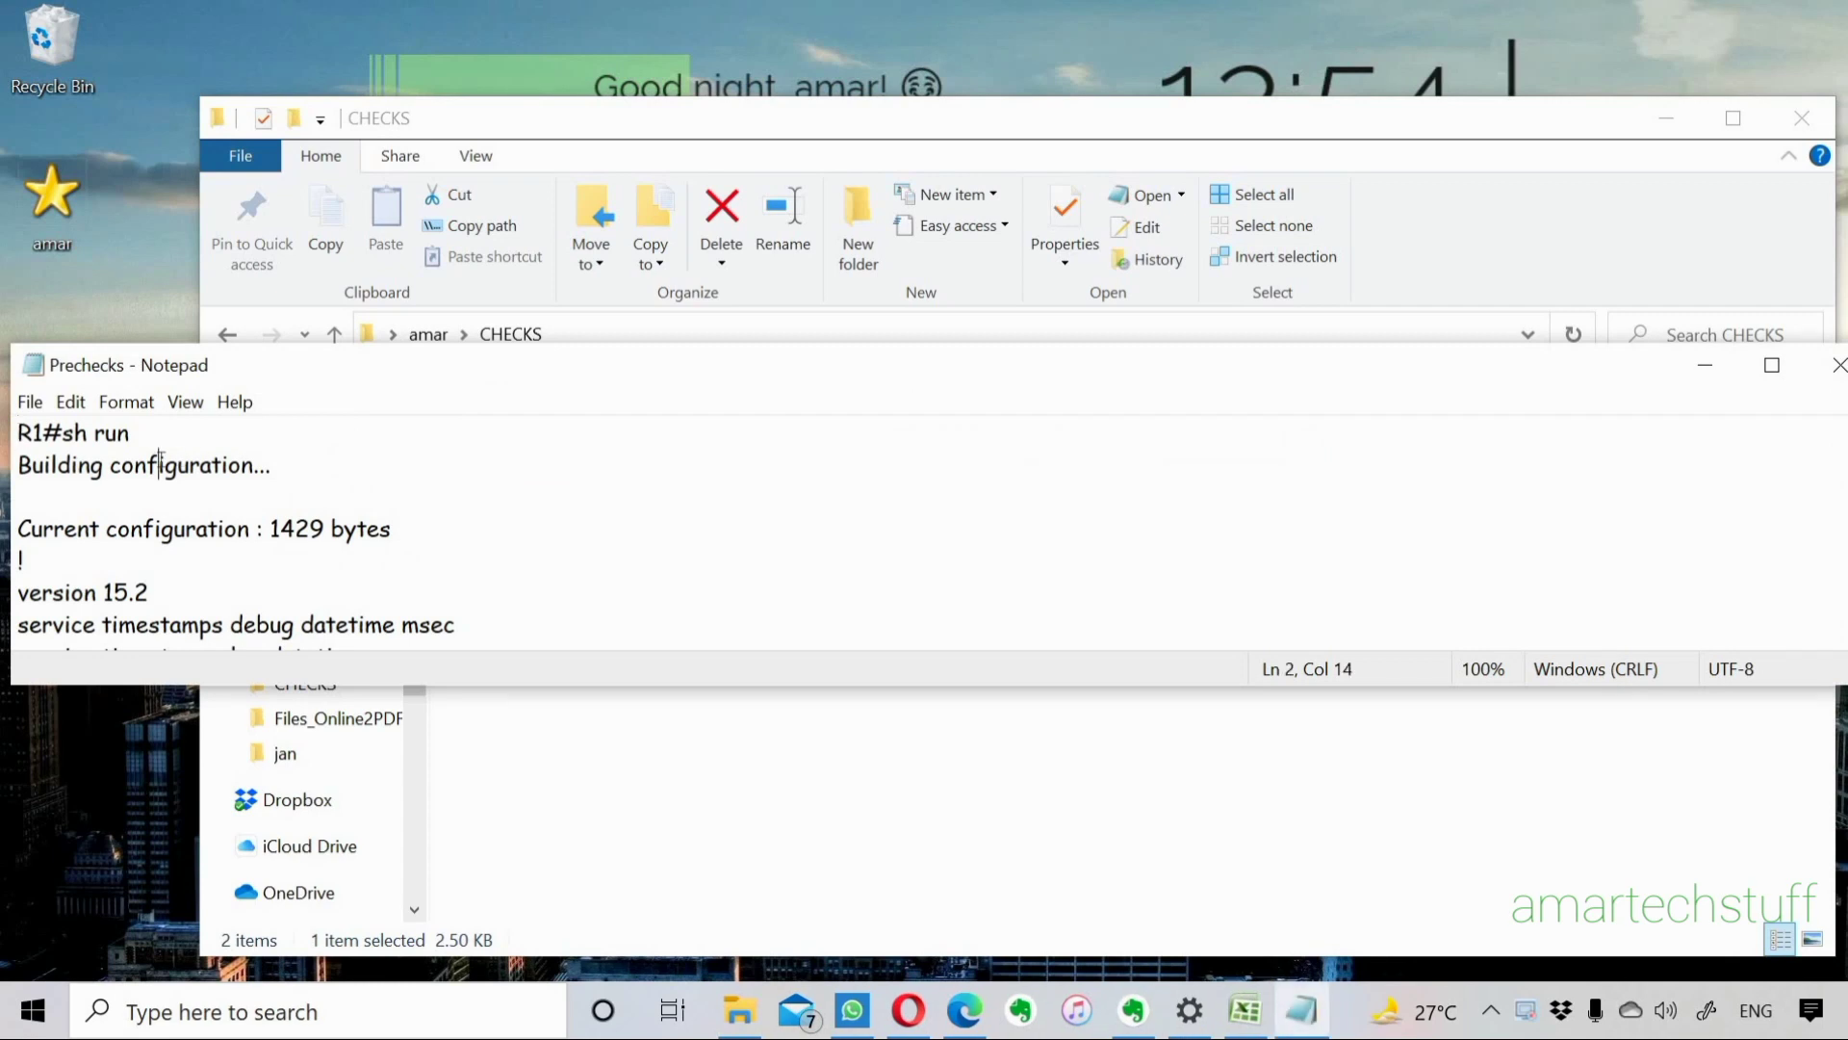
{"action": "key", "text": "ctrl+a"}
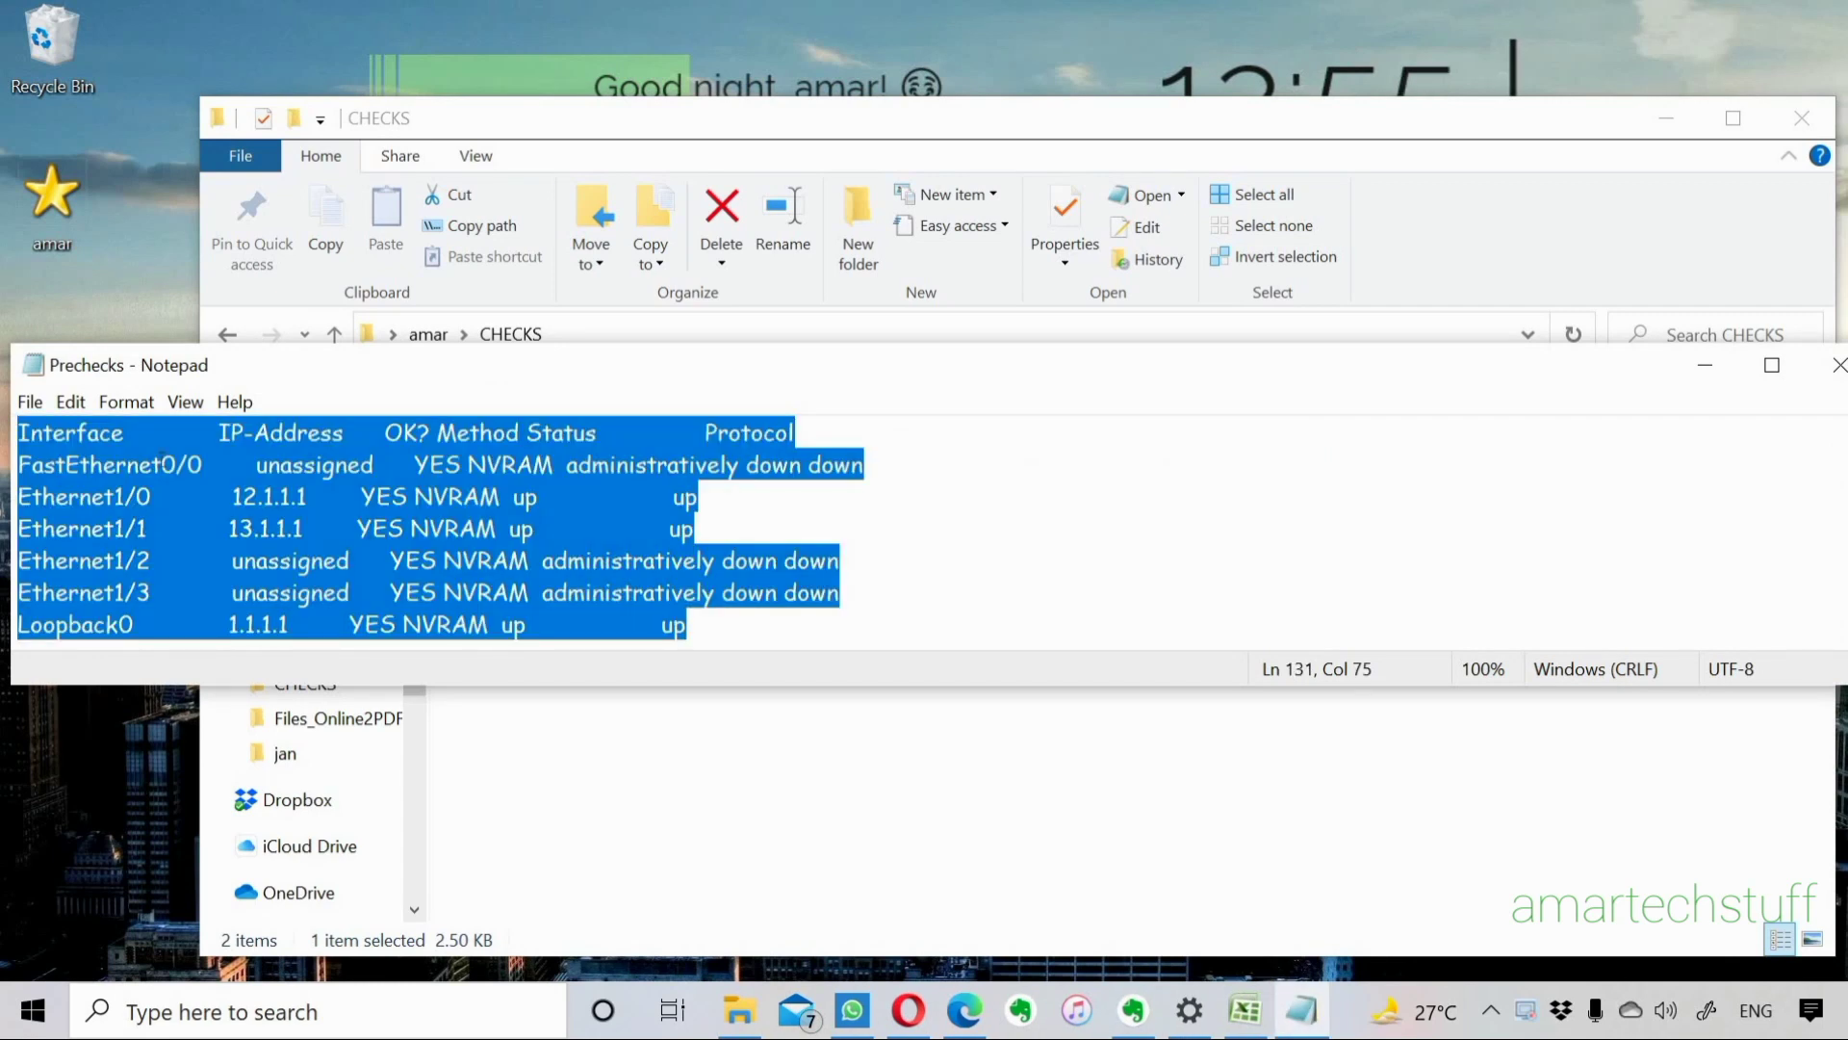
Switch to the Excel workbook Book4, paste the pre-check text starting at cell A1, and autofit column A to its content.
{"action": "left_click", "coordinate": [1251, 1018]}
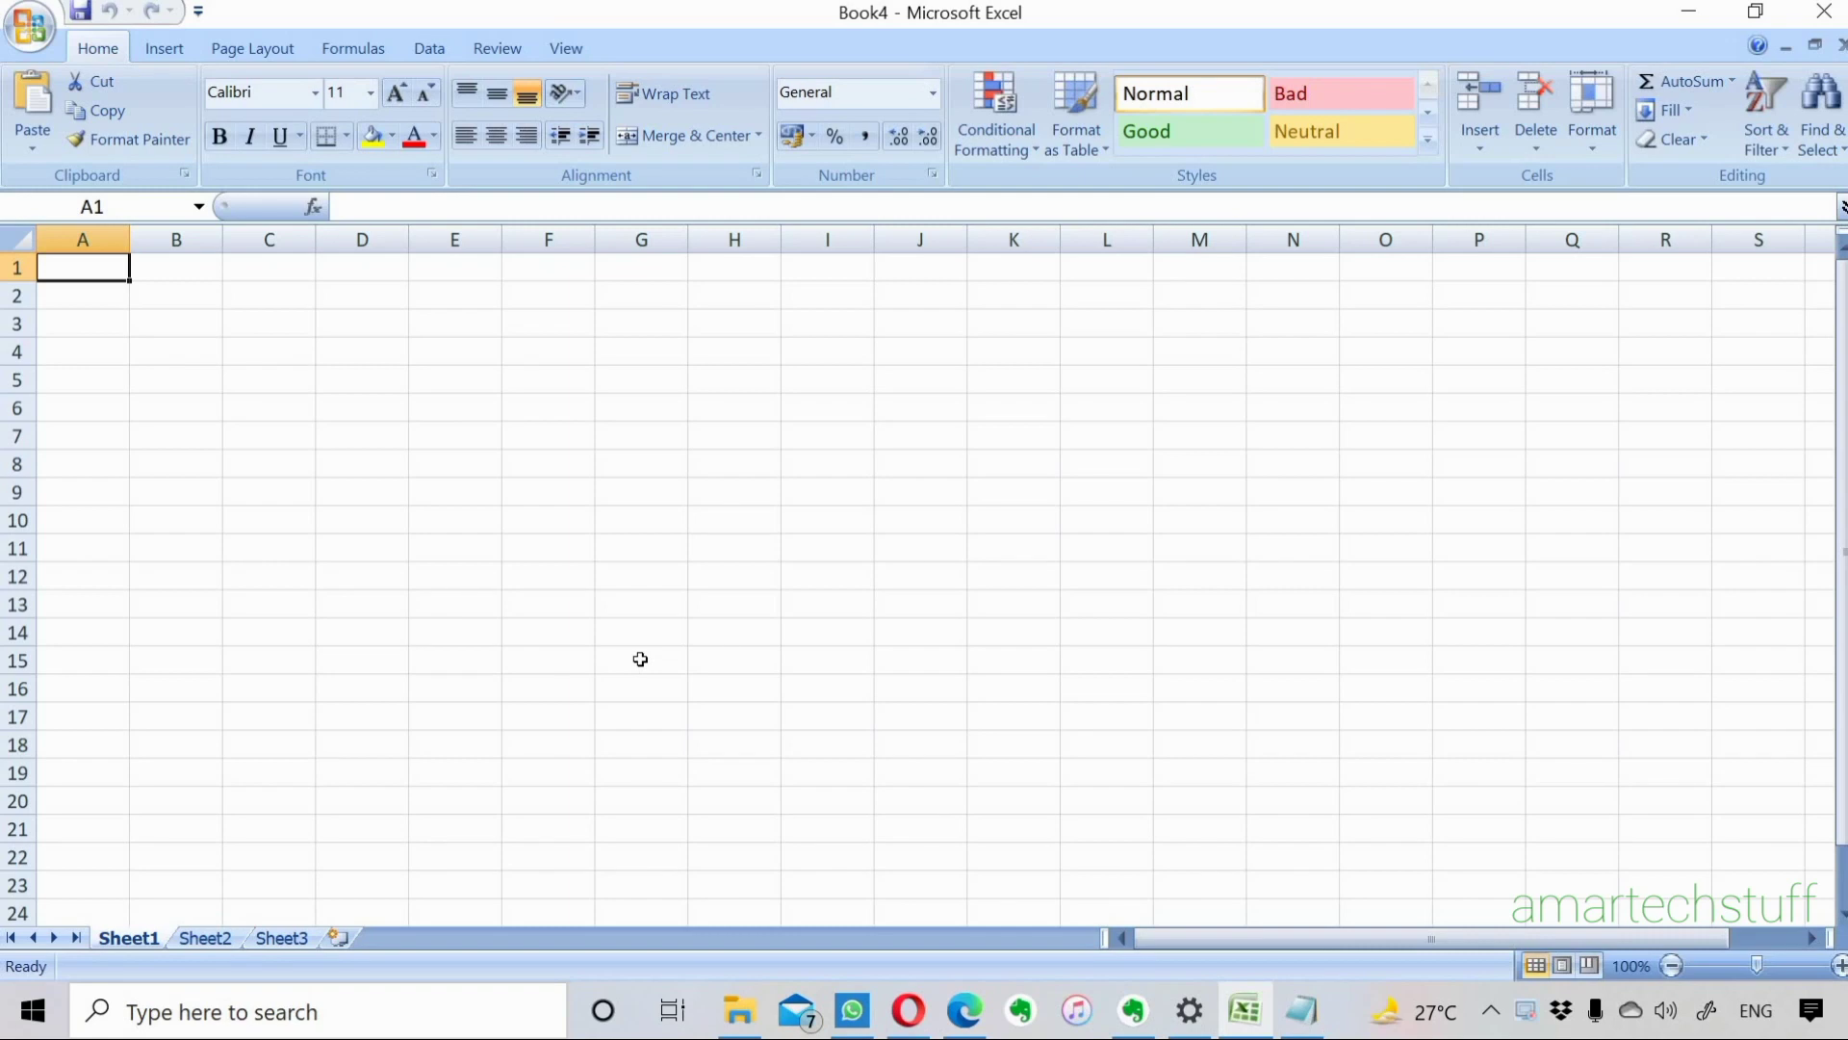
{"action": "key", "text": "ctrl+v"}
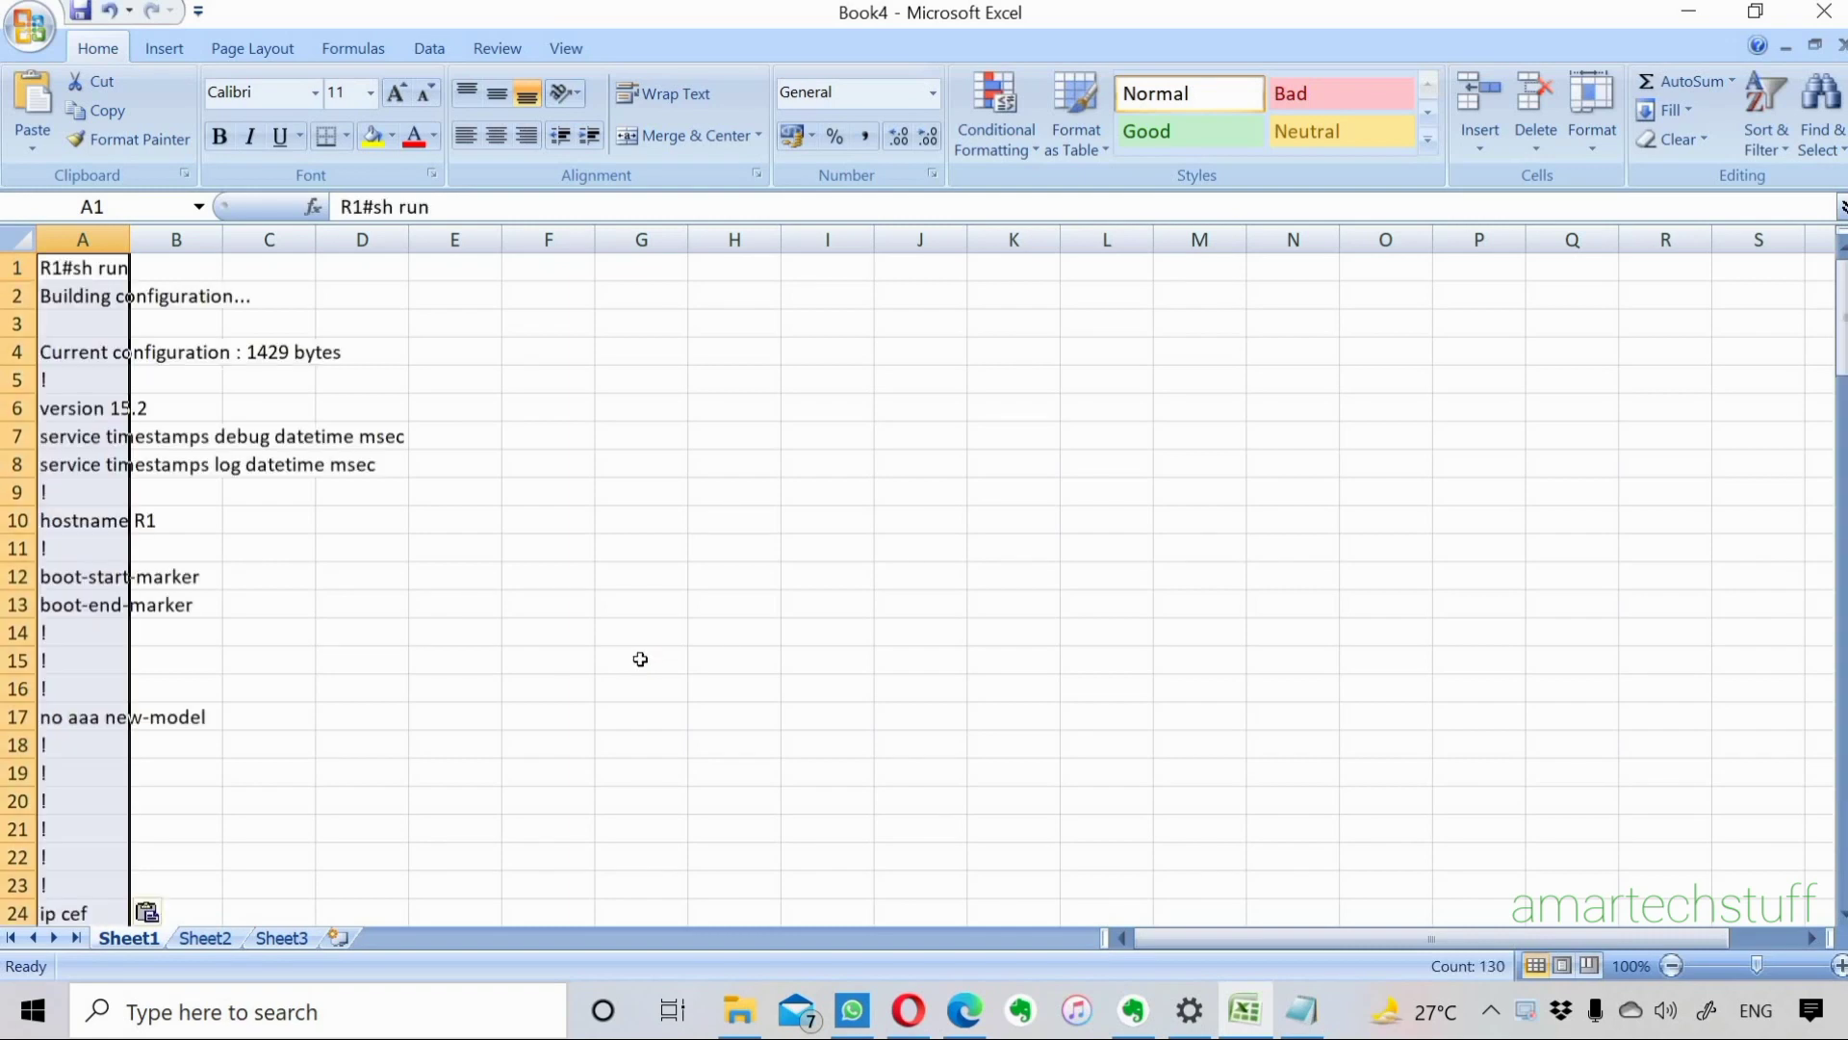
{"action": "double_click", "coordinate": [131, 231]}
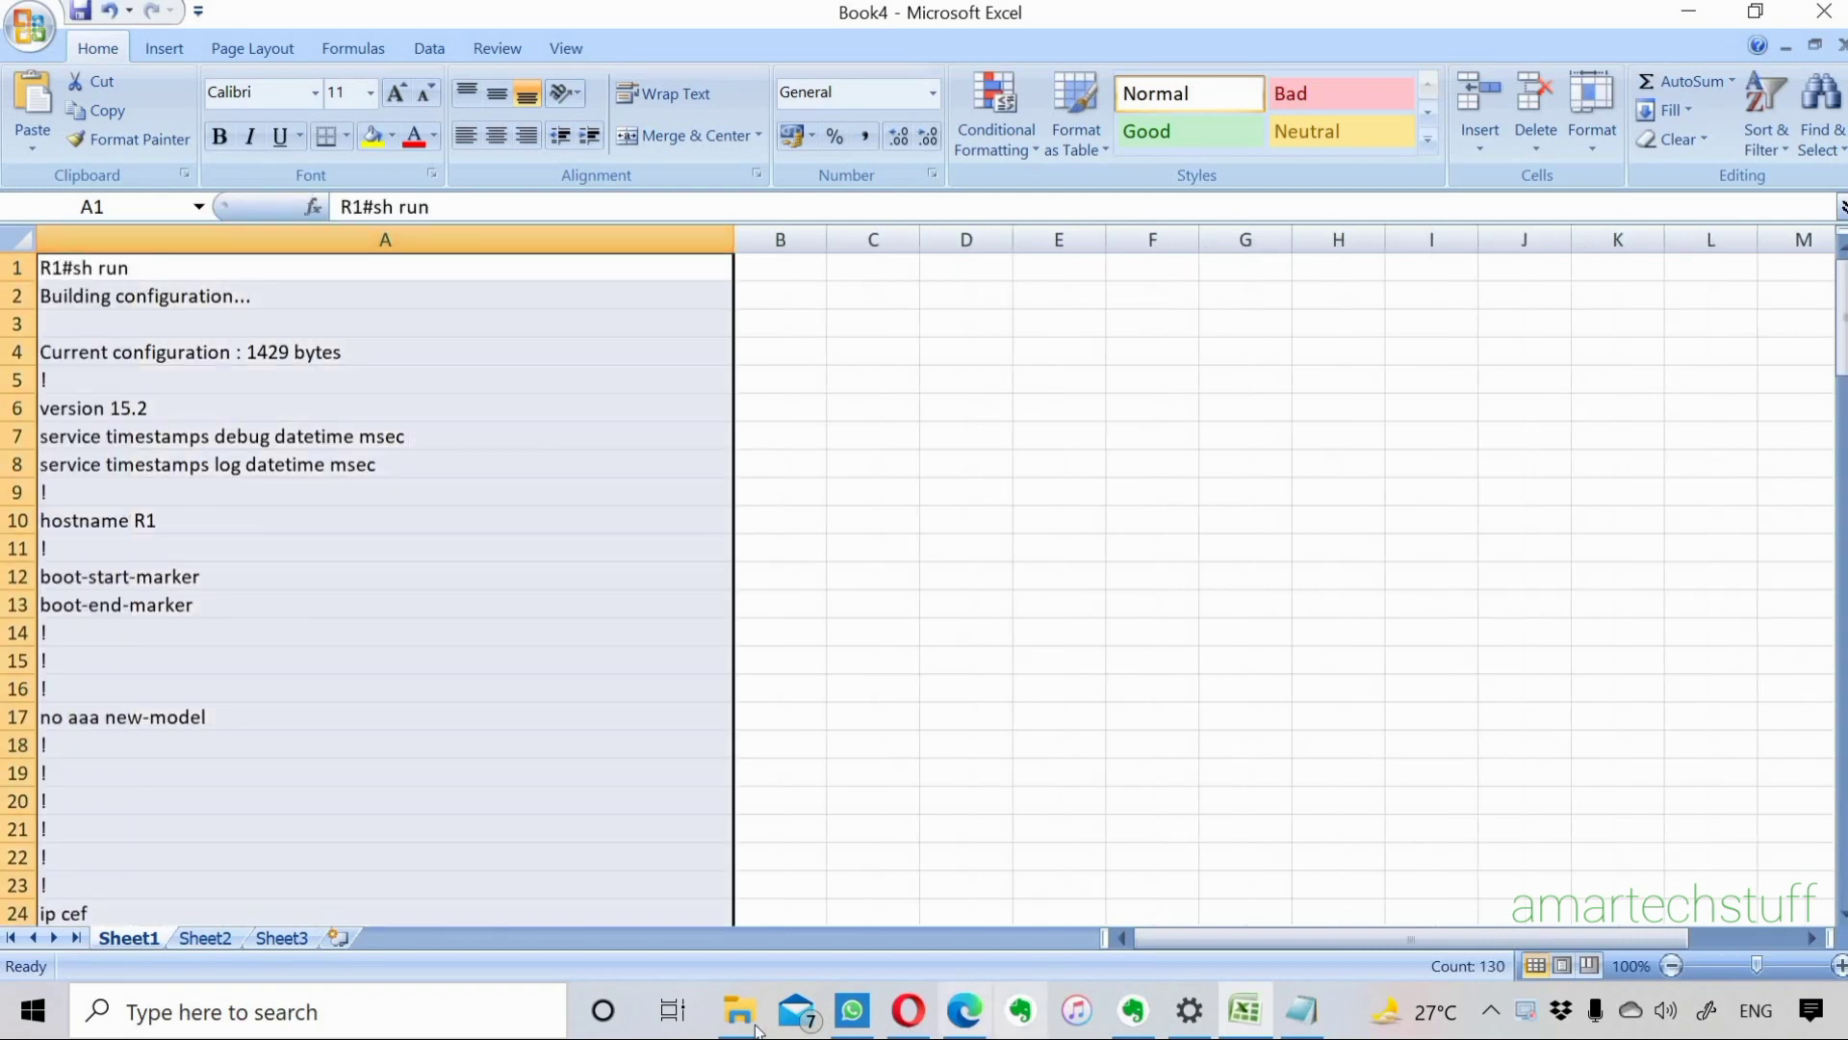
Return to the CHECKS folder, open the PostChecks text file and copy all of its text.
{"action": "mouse_move", "coordinate": [755, 1028]}
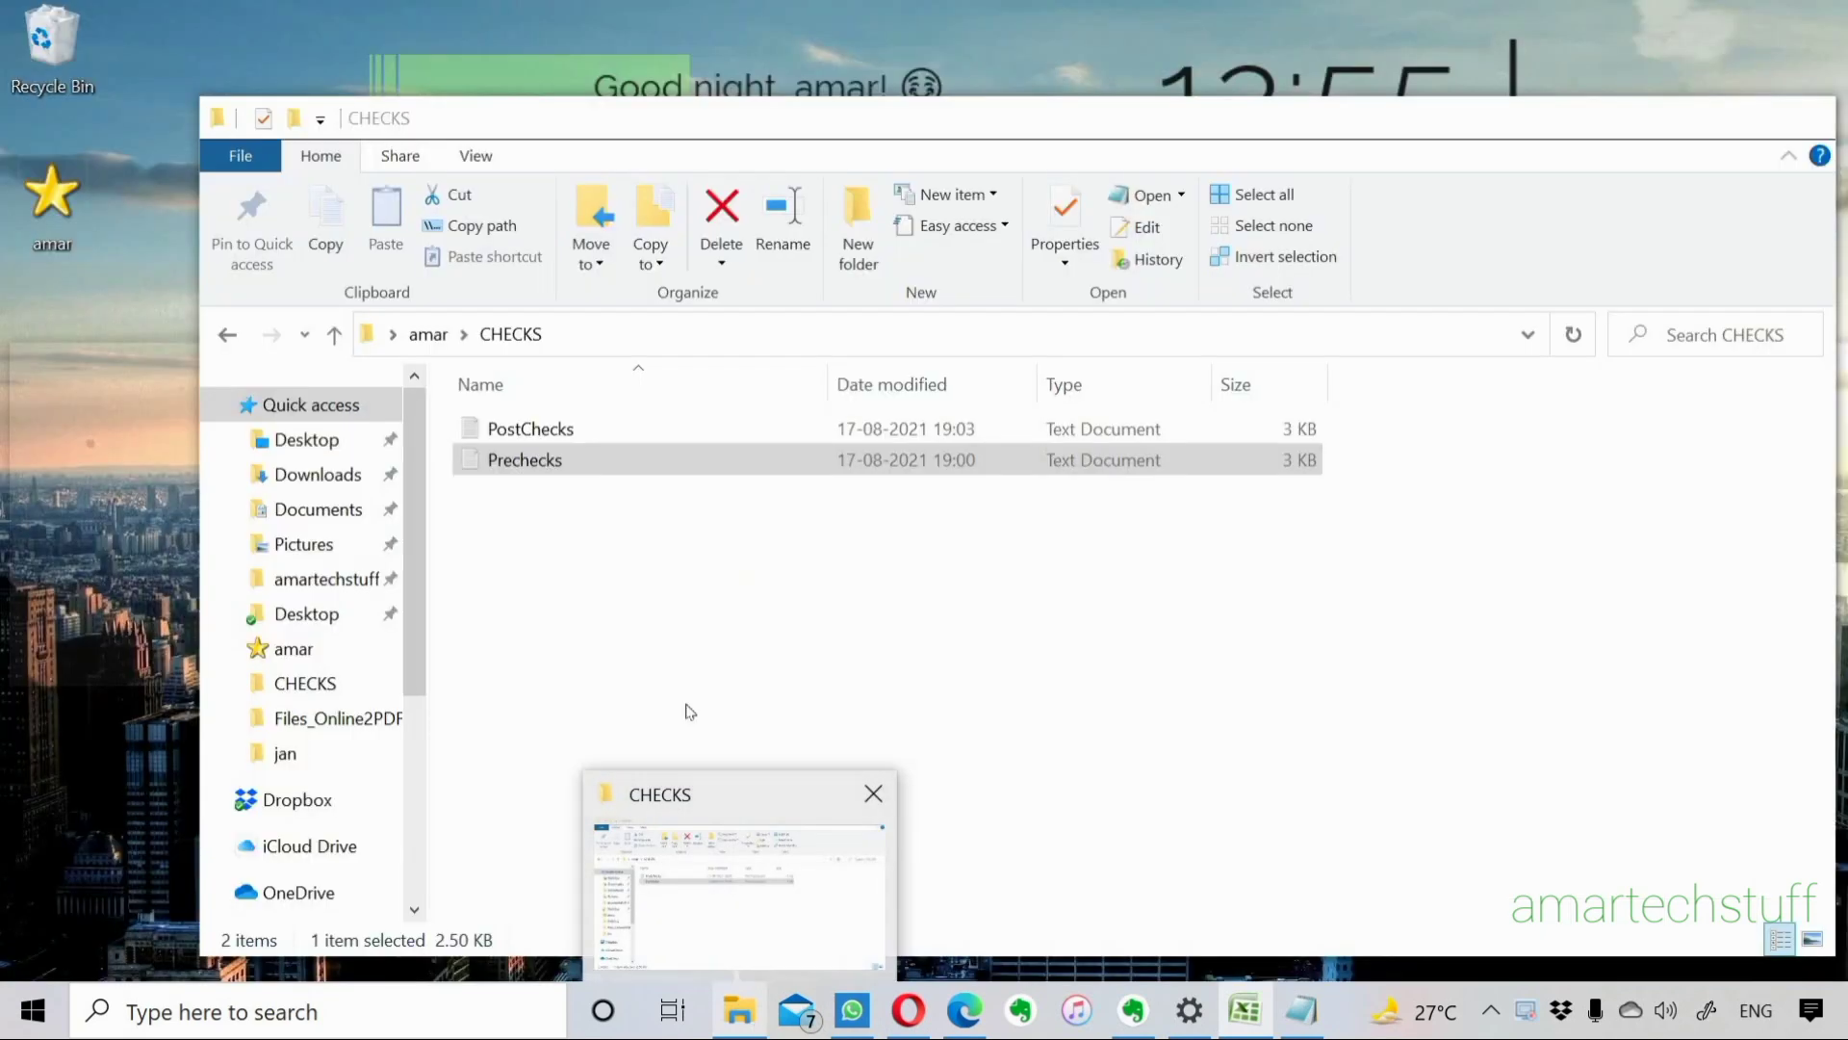
{"action": "left_click", "coordinate": [747, 949]}
{"action": "double_click", "coordinate": [530, 428]}
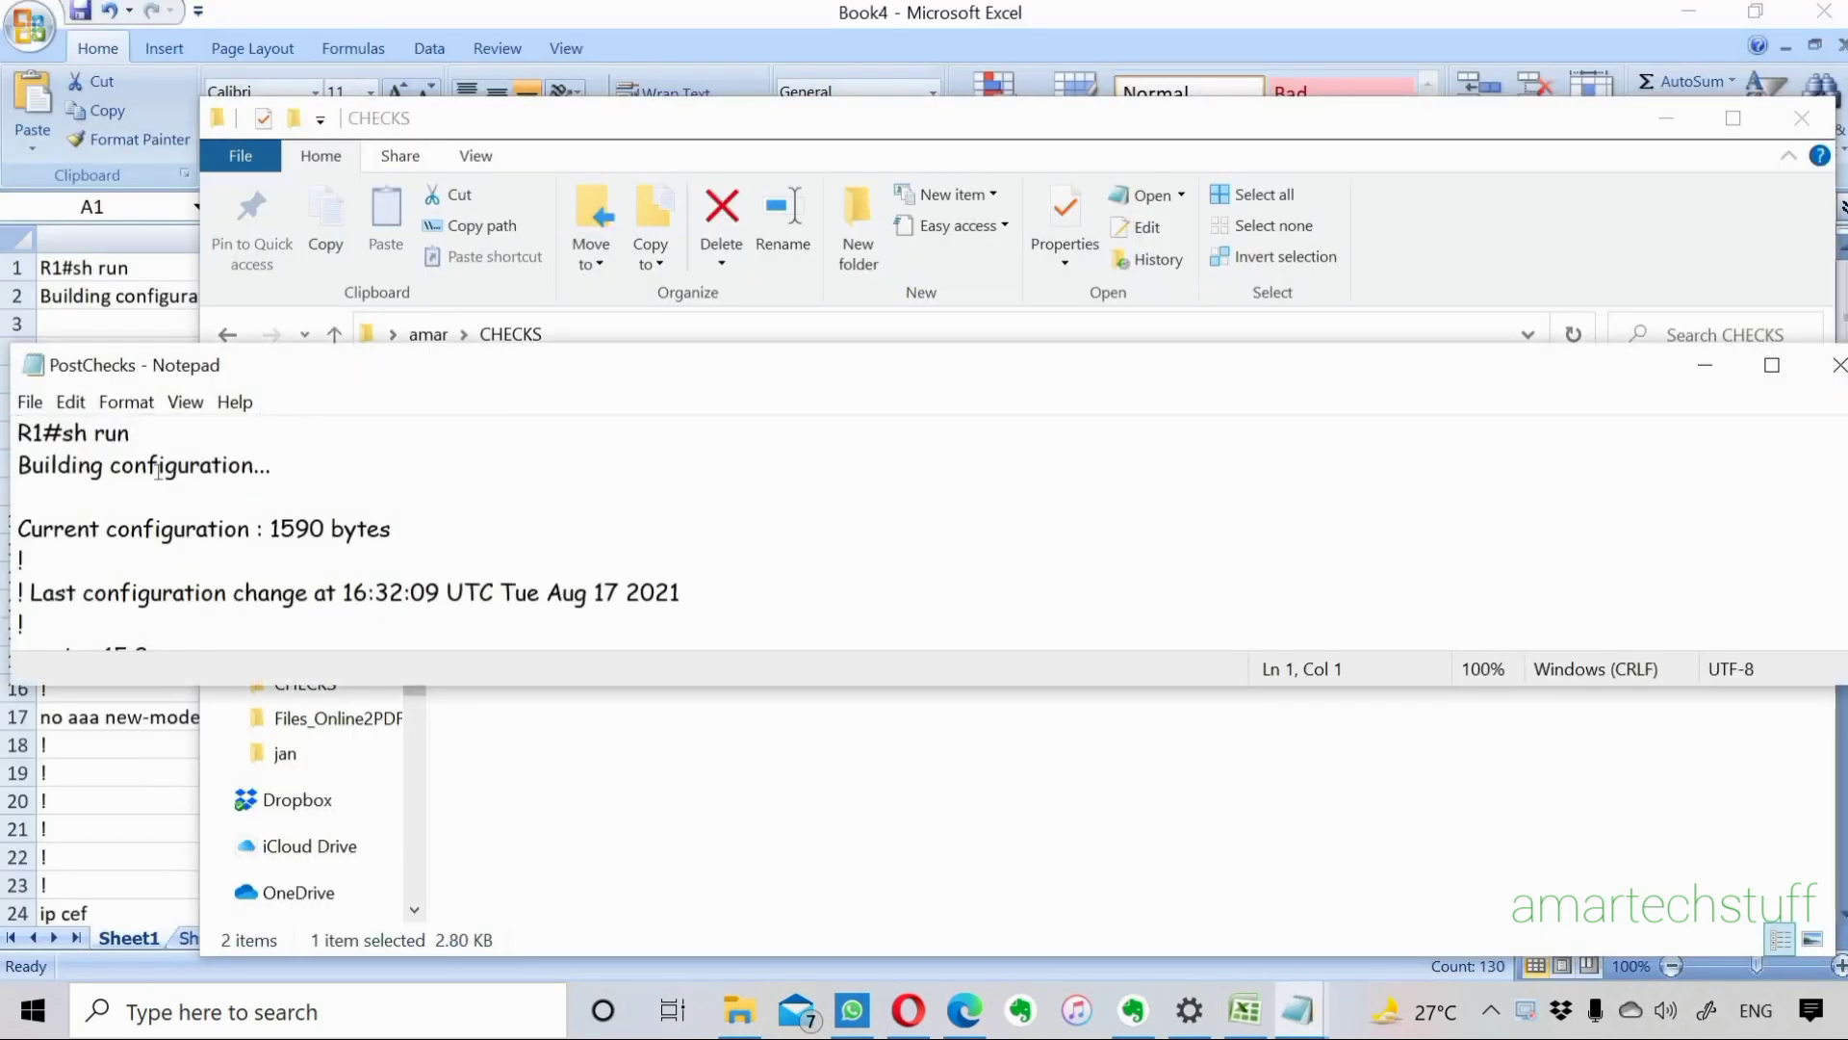
{"action": "key", "text": "ctrl+a"}
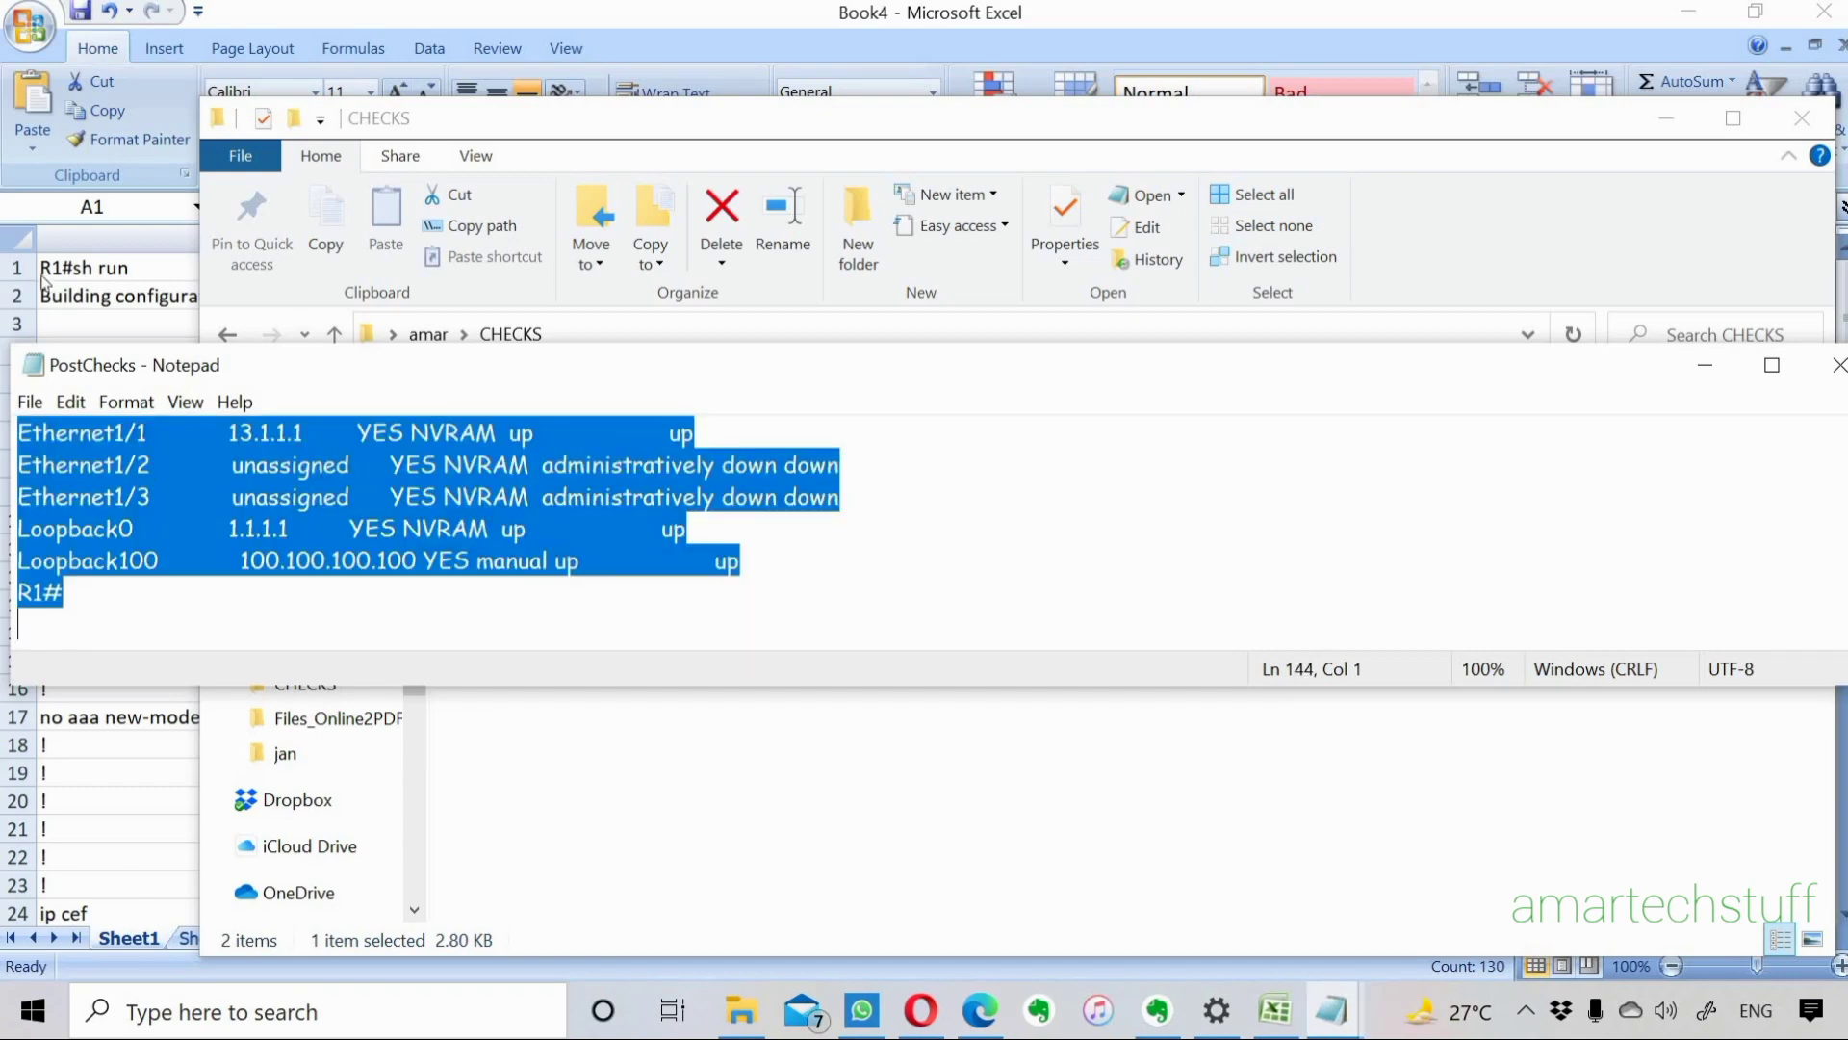
Switch back to the Excel workbook, paste the post-check text starting at cell B1, and autofit column B to its content.
{"action": "left_click", "coordinate": [93, 284]}
{"action": "left_click", "coordinate": [764, 279]}
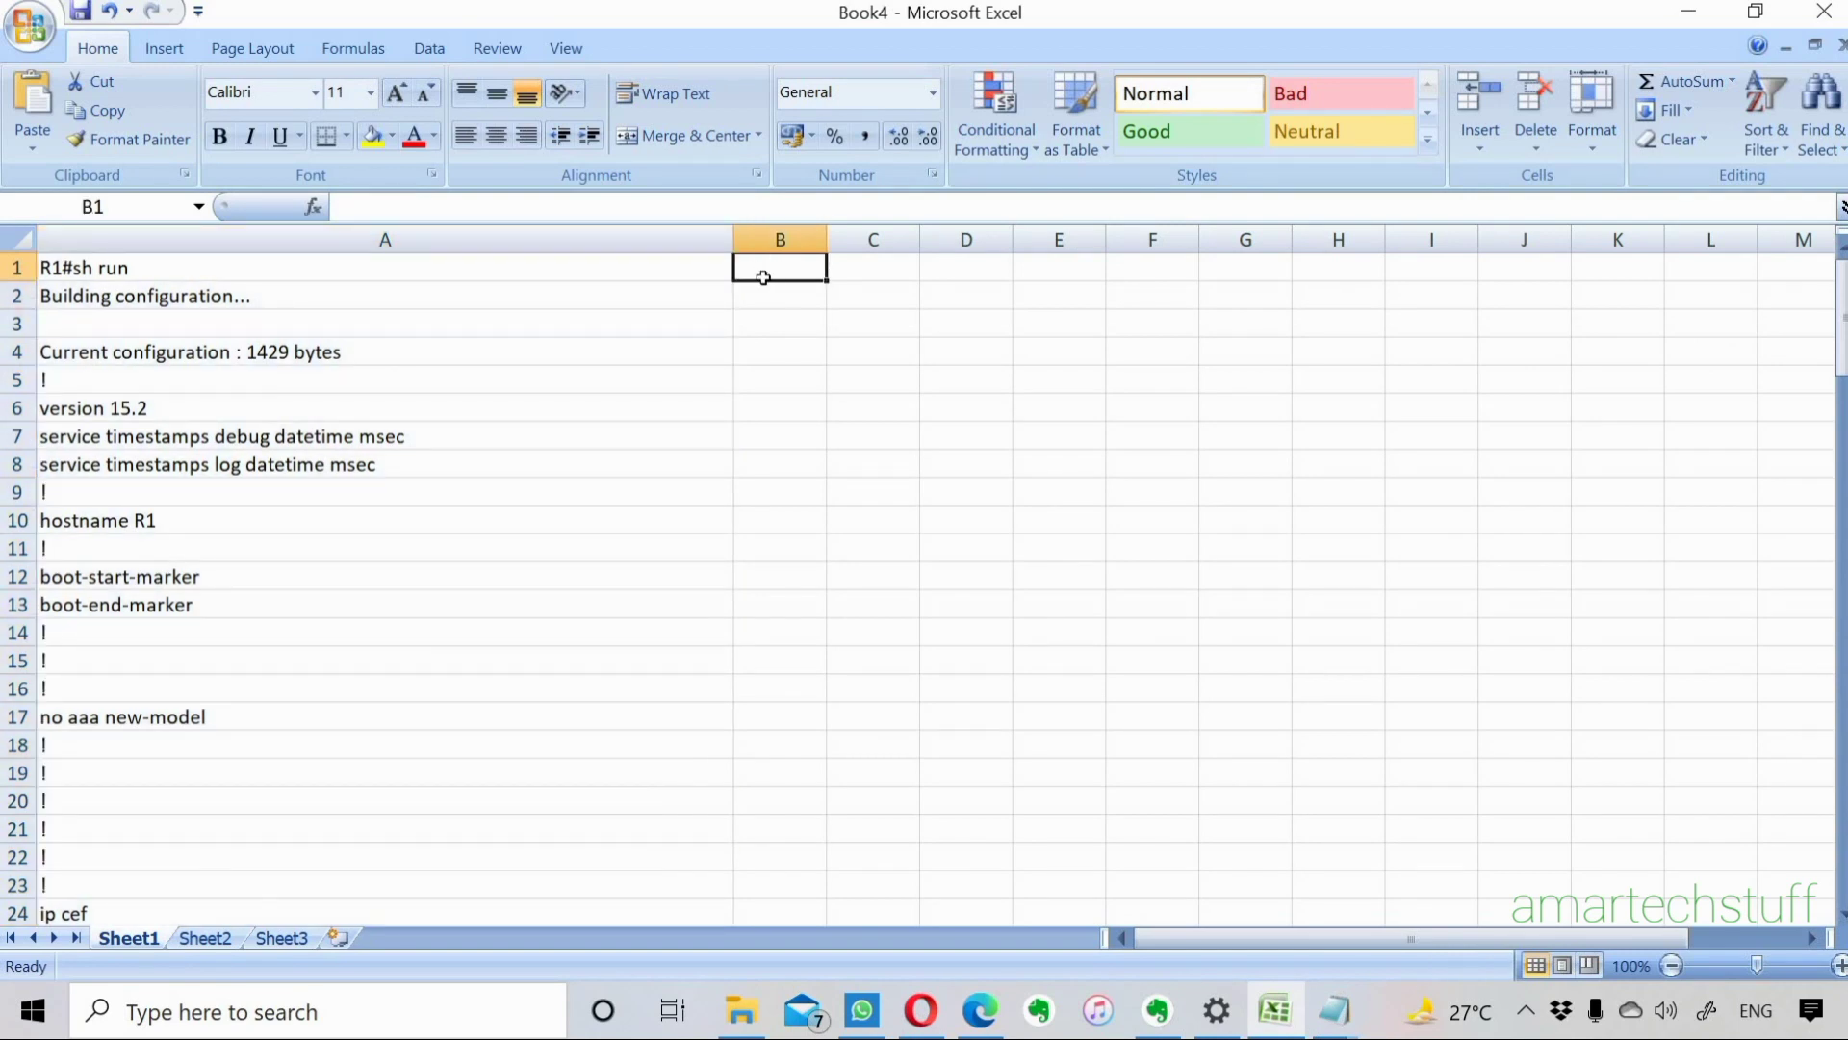
{"action": "key", "text": "ctrl+v"}
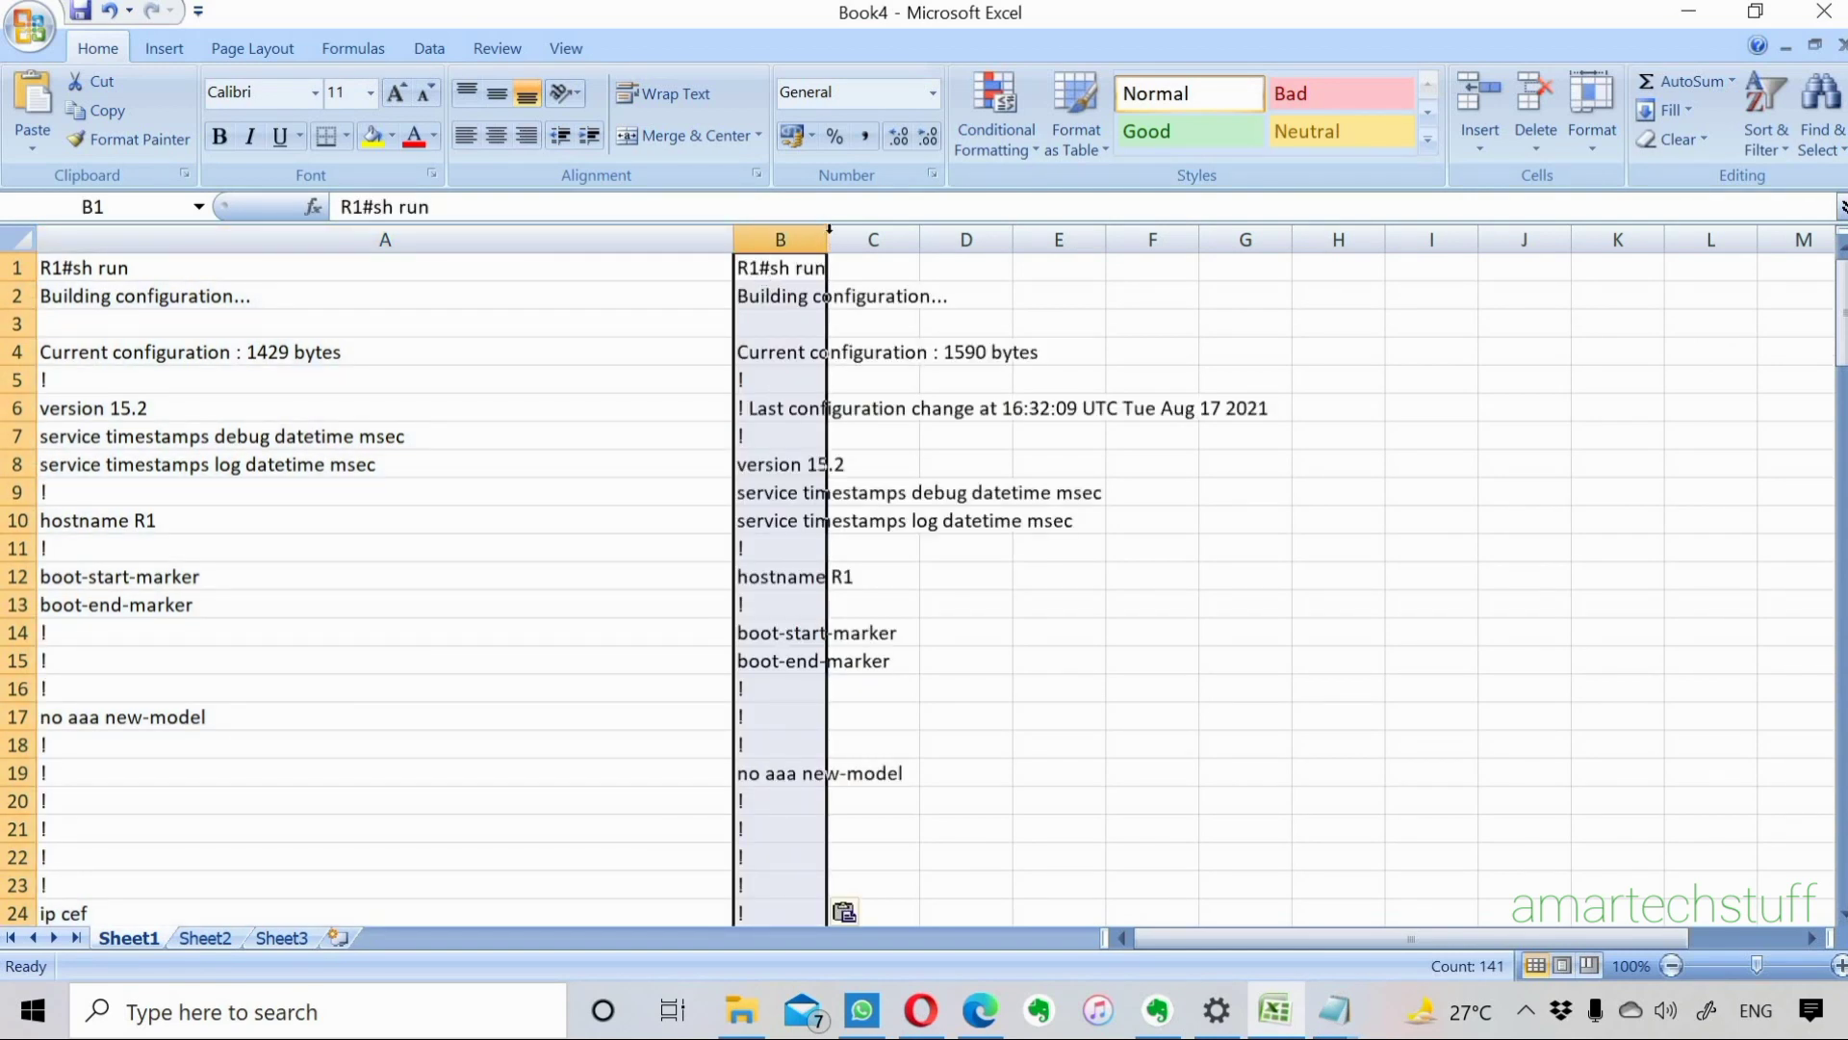
{"action": "double_click", "coordinate": [829, 230]}
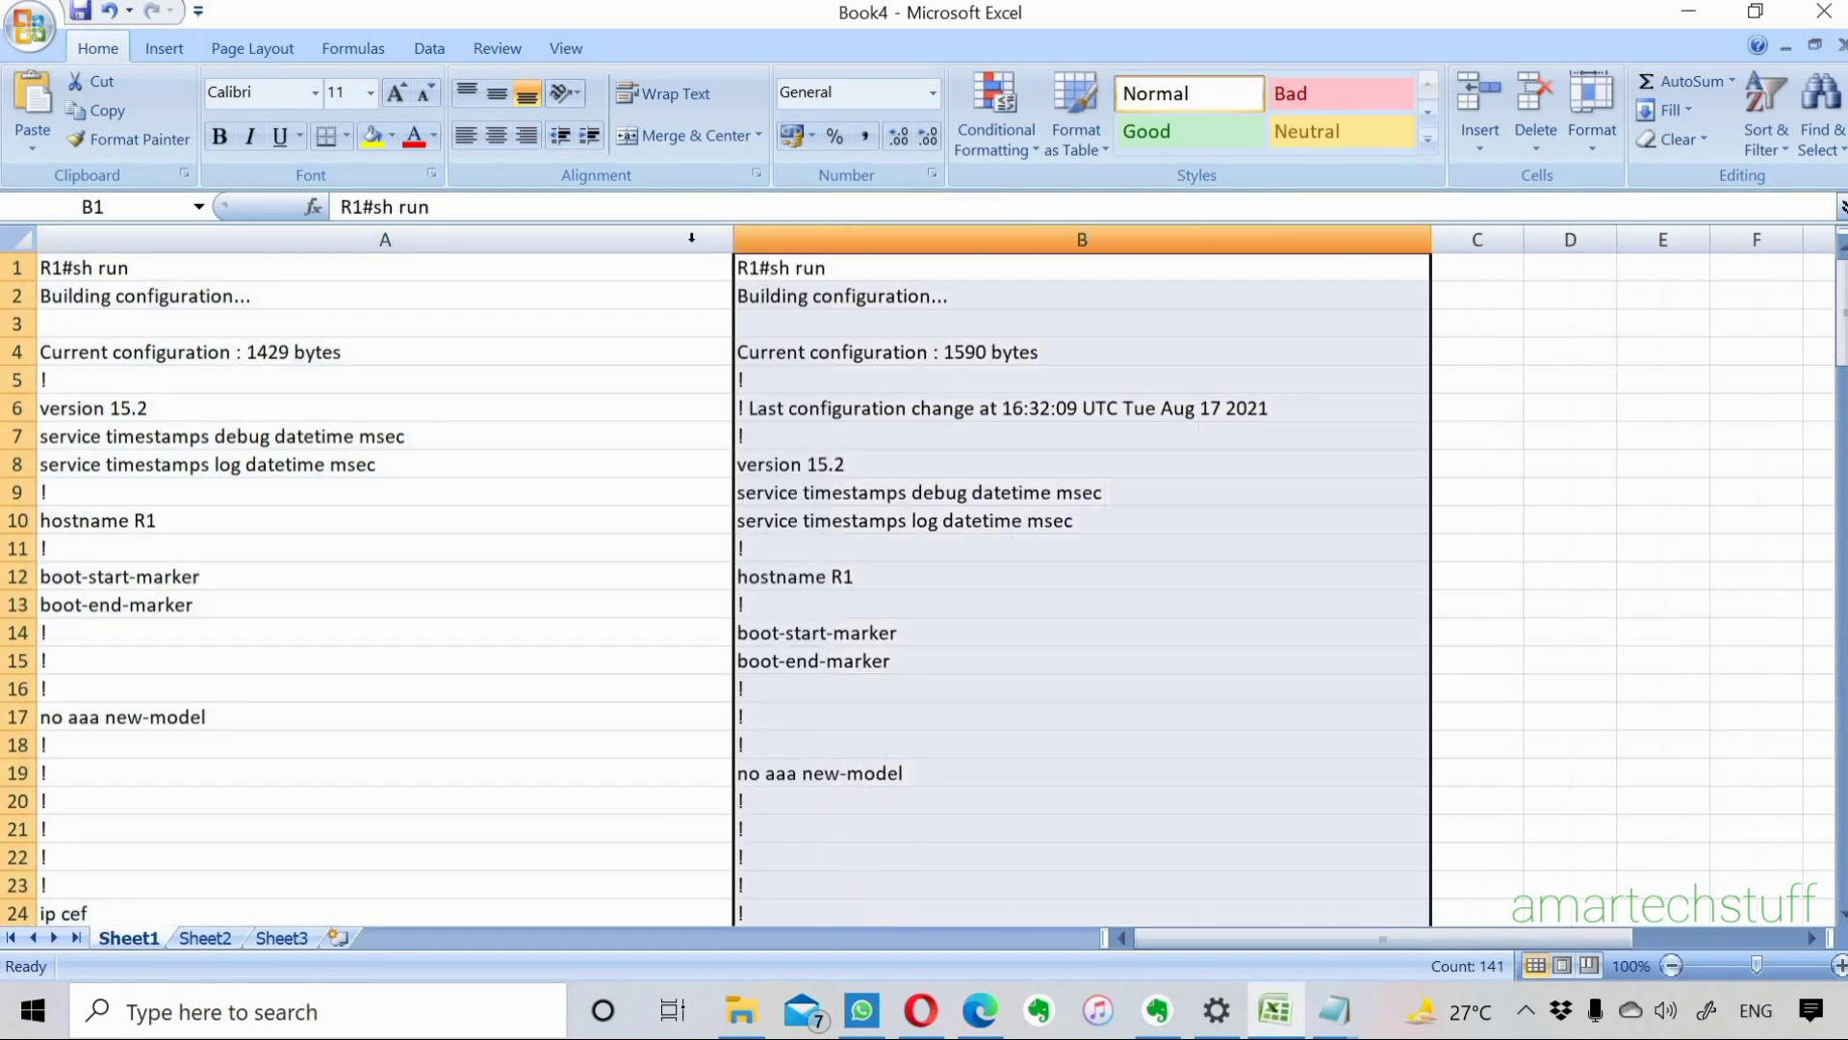
Apply a Duplicate Values conditional formatting rule to columns A and B that marks Unique values with Red Text.
{"action": "left_click", "coordinate": [597, 236]}
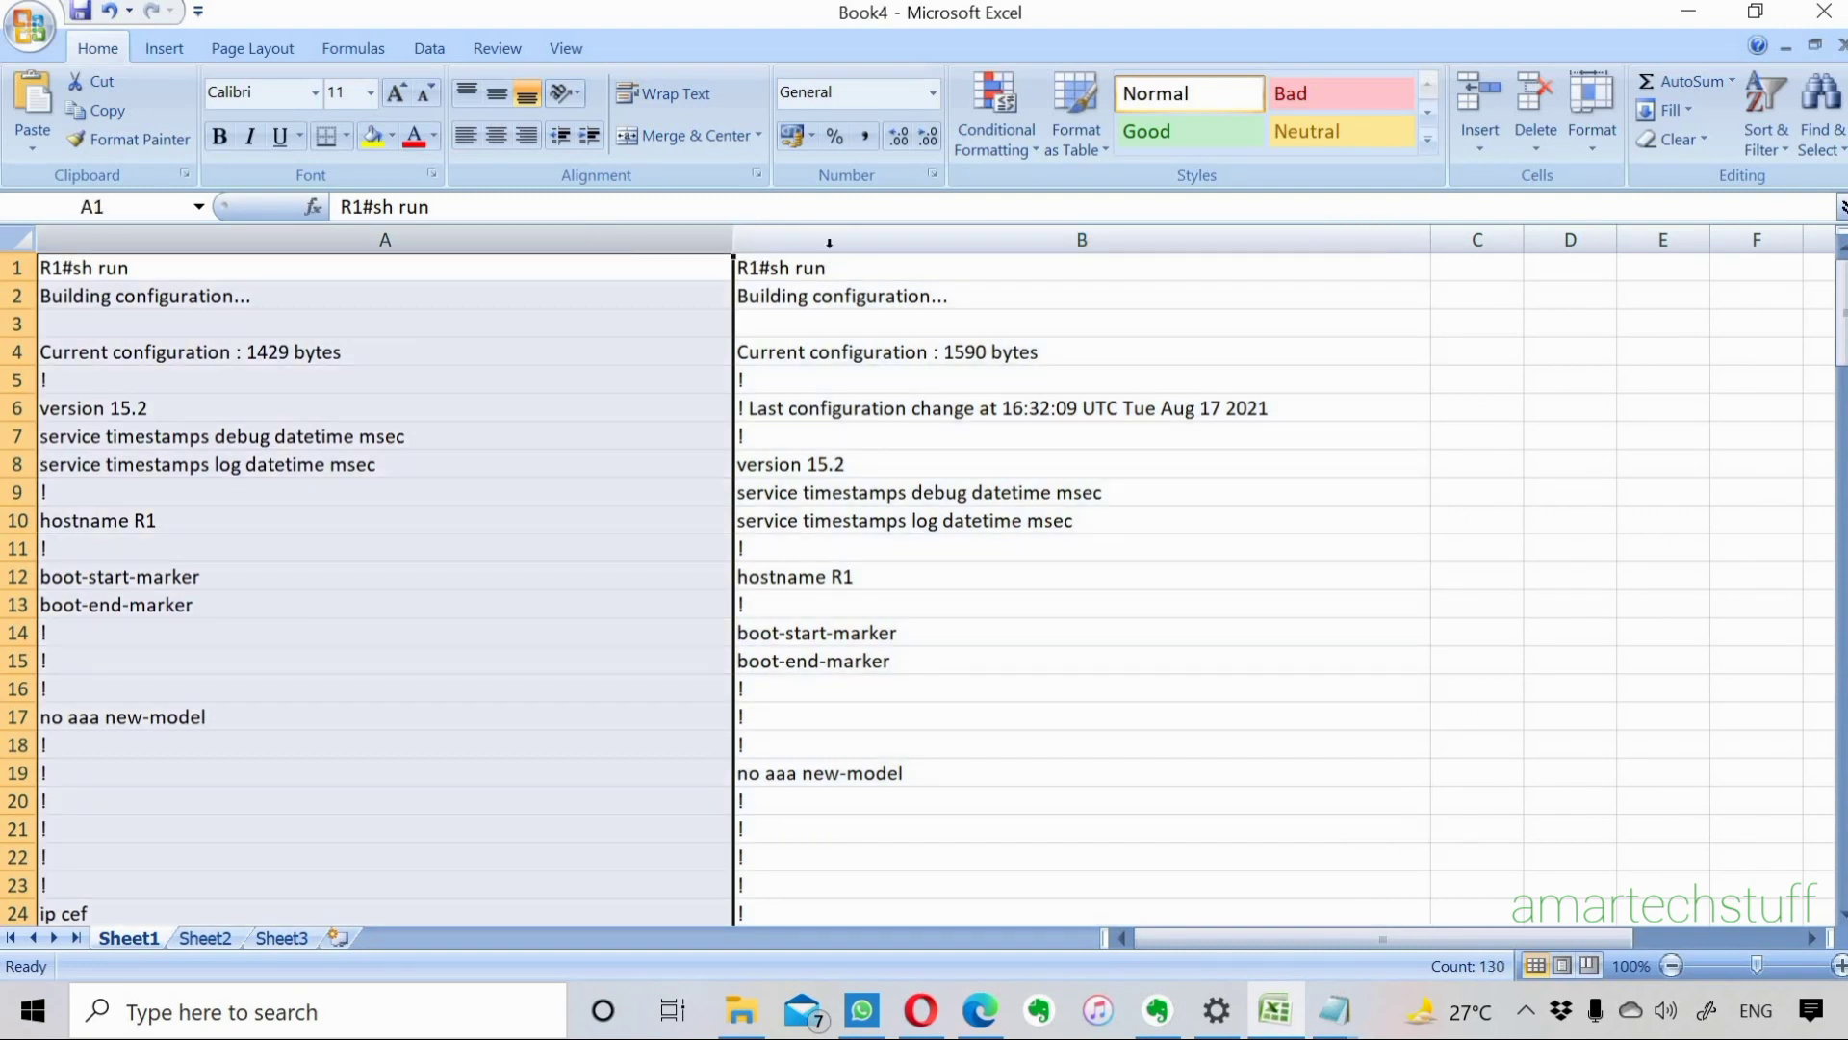
{"action": "left_click", "coordinate": [829, 243]}
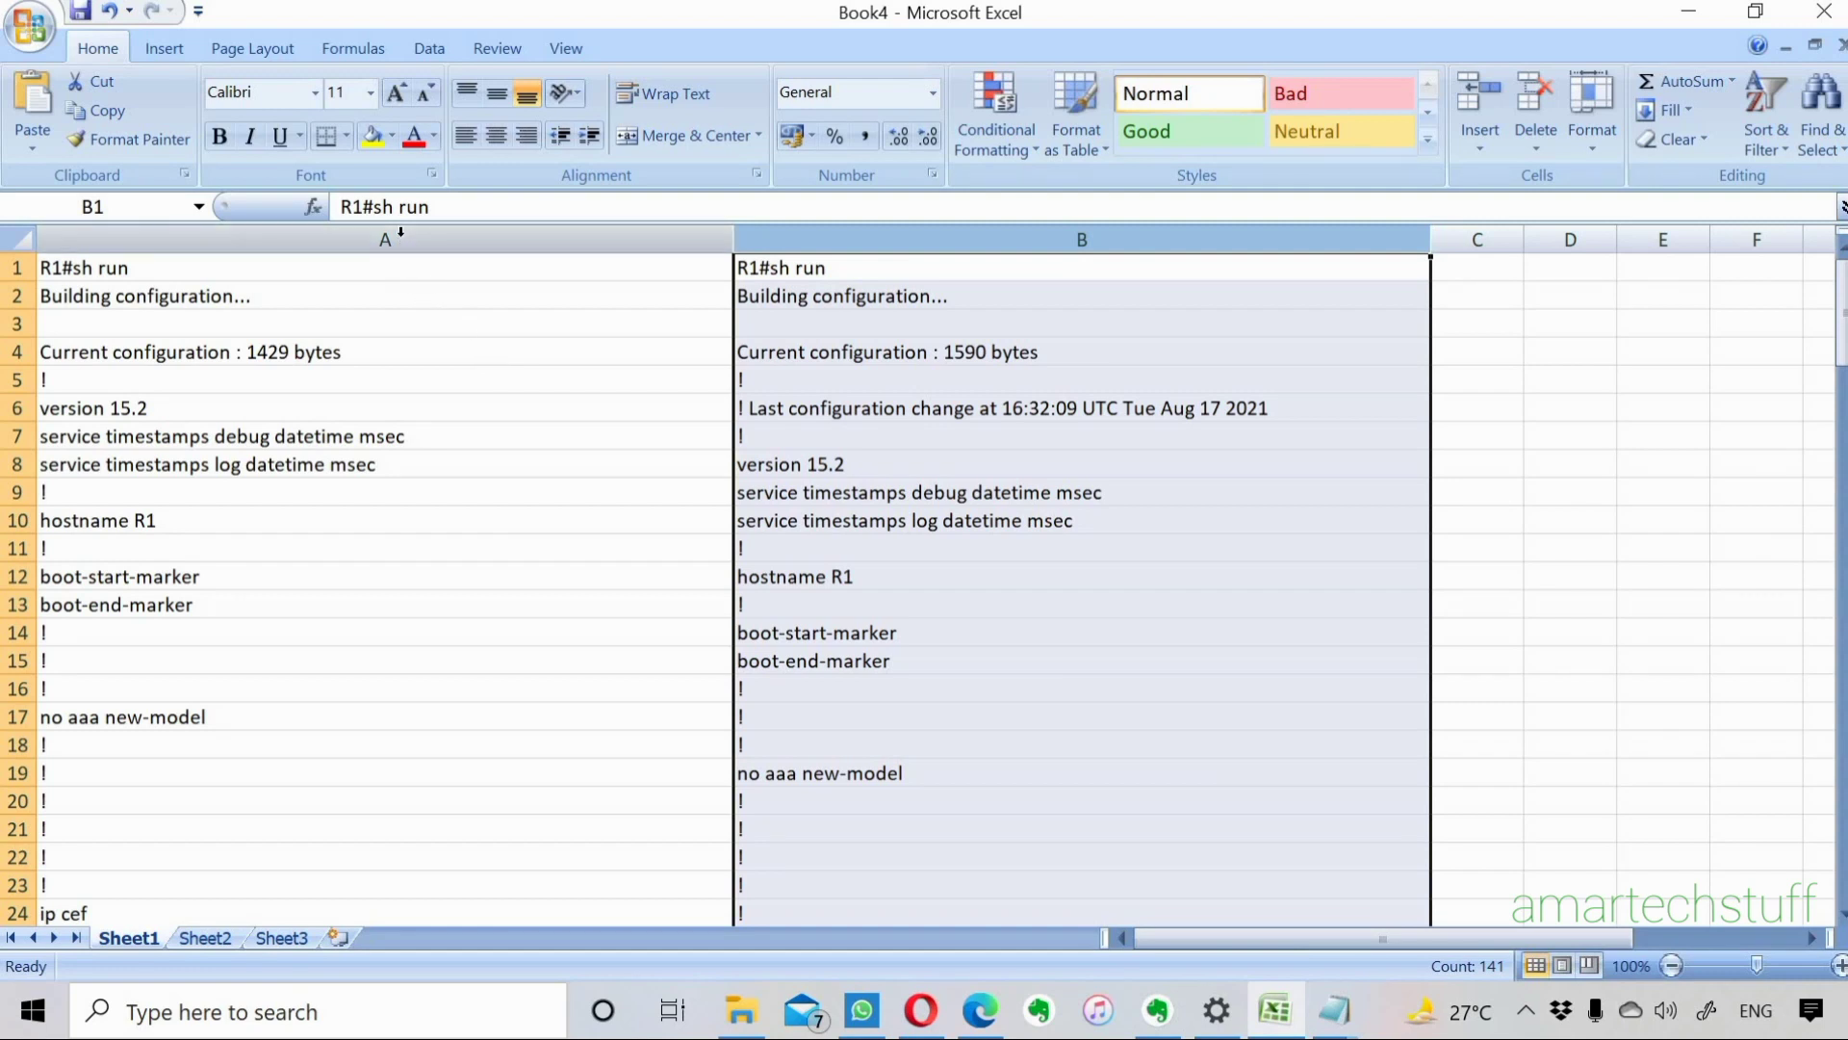
{"action": "left_click", "coordinate": [400, 232]}
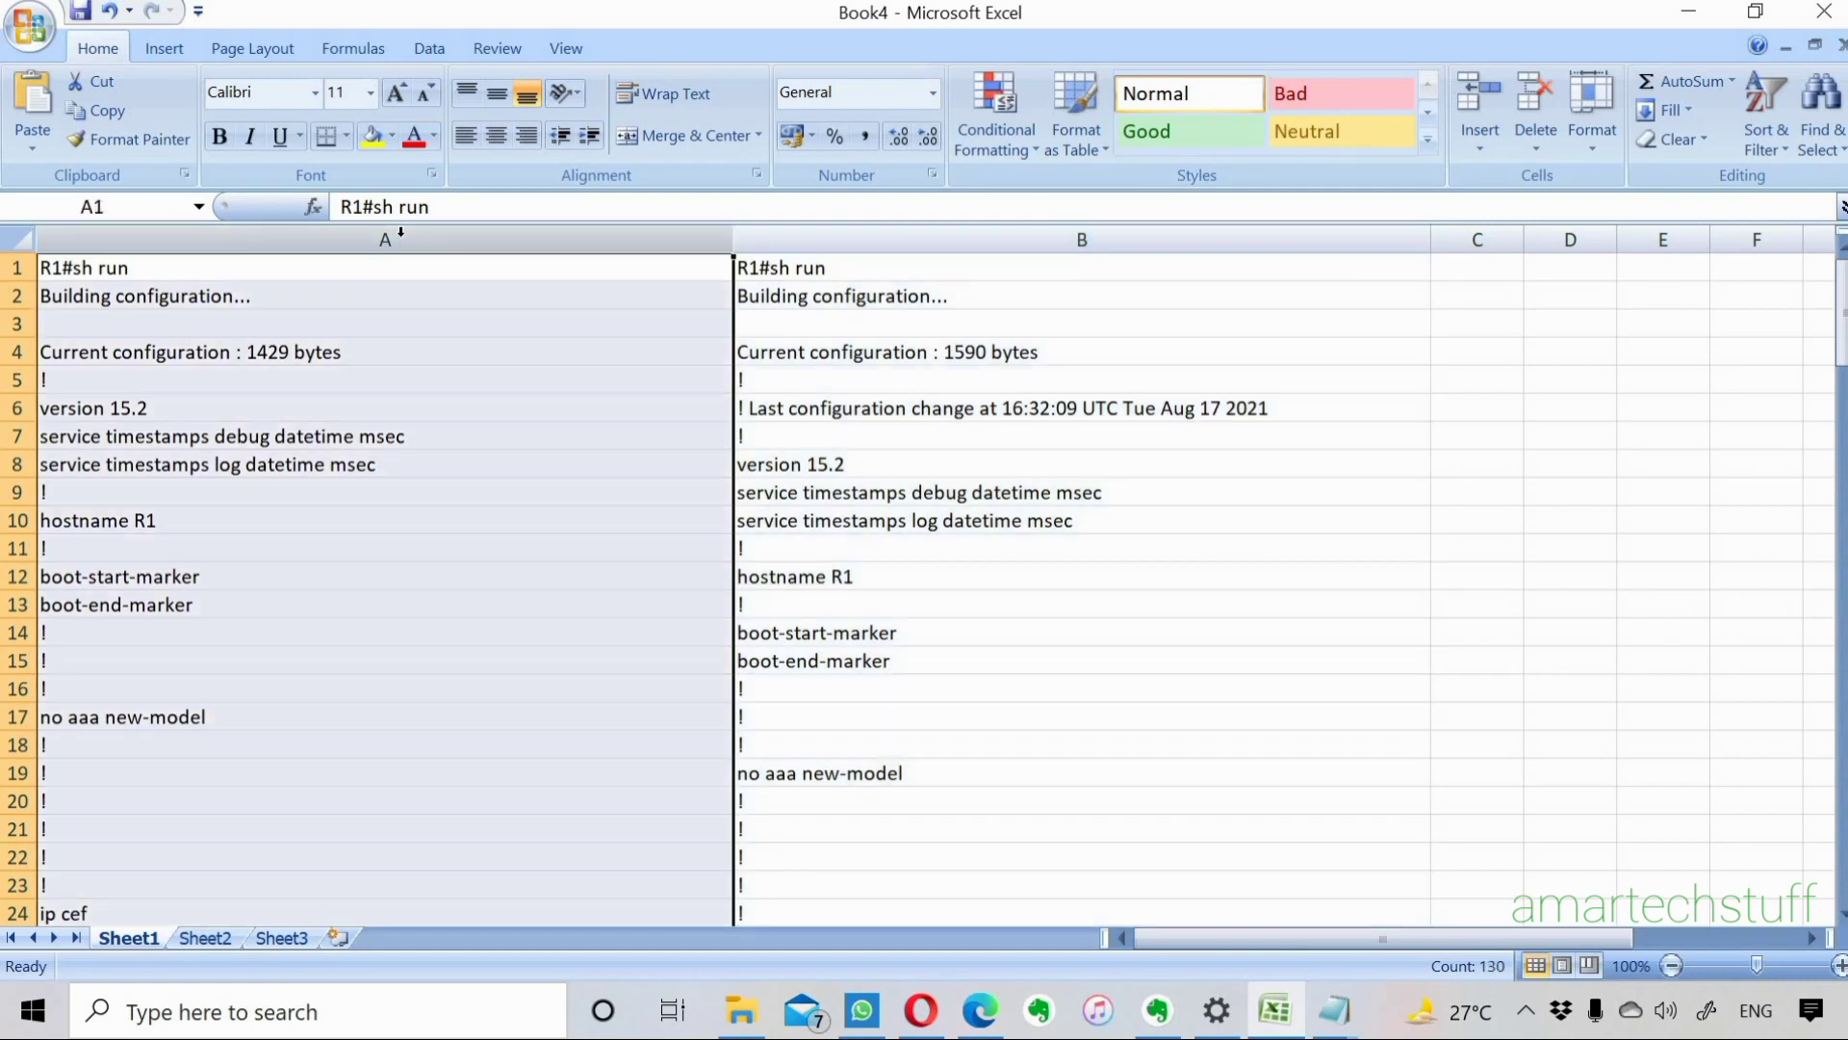
{"action": "left_click", "coordinate": [1023, 233], "text": "ctrl"}
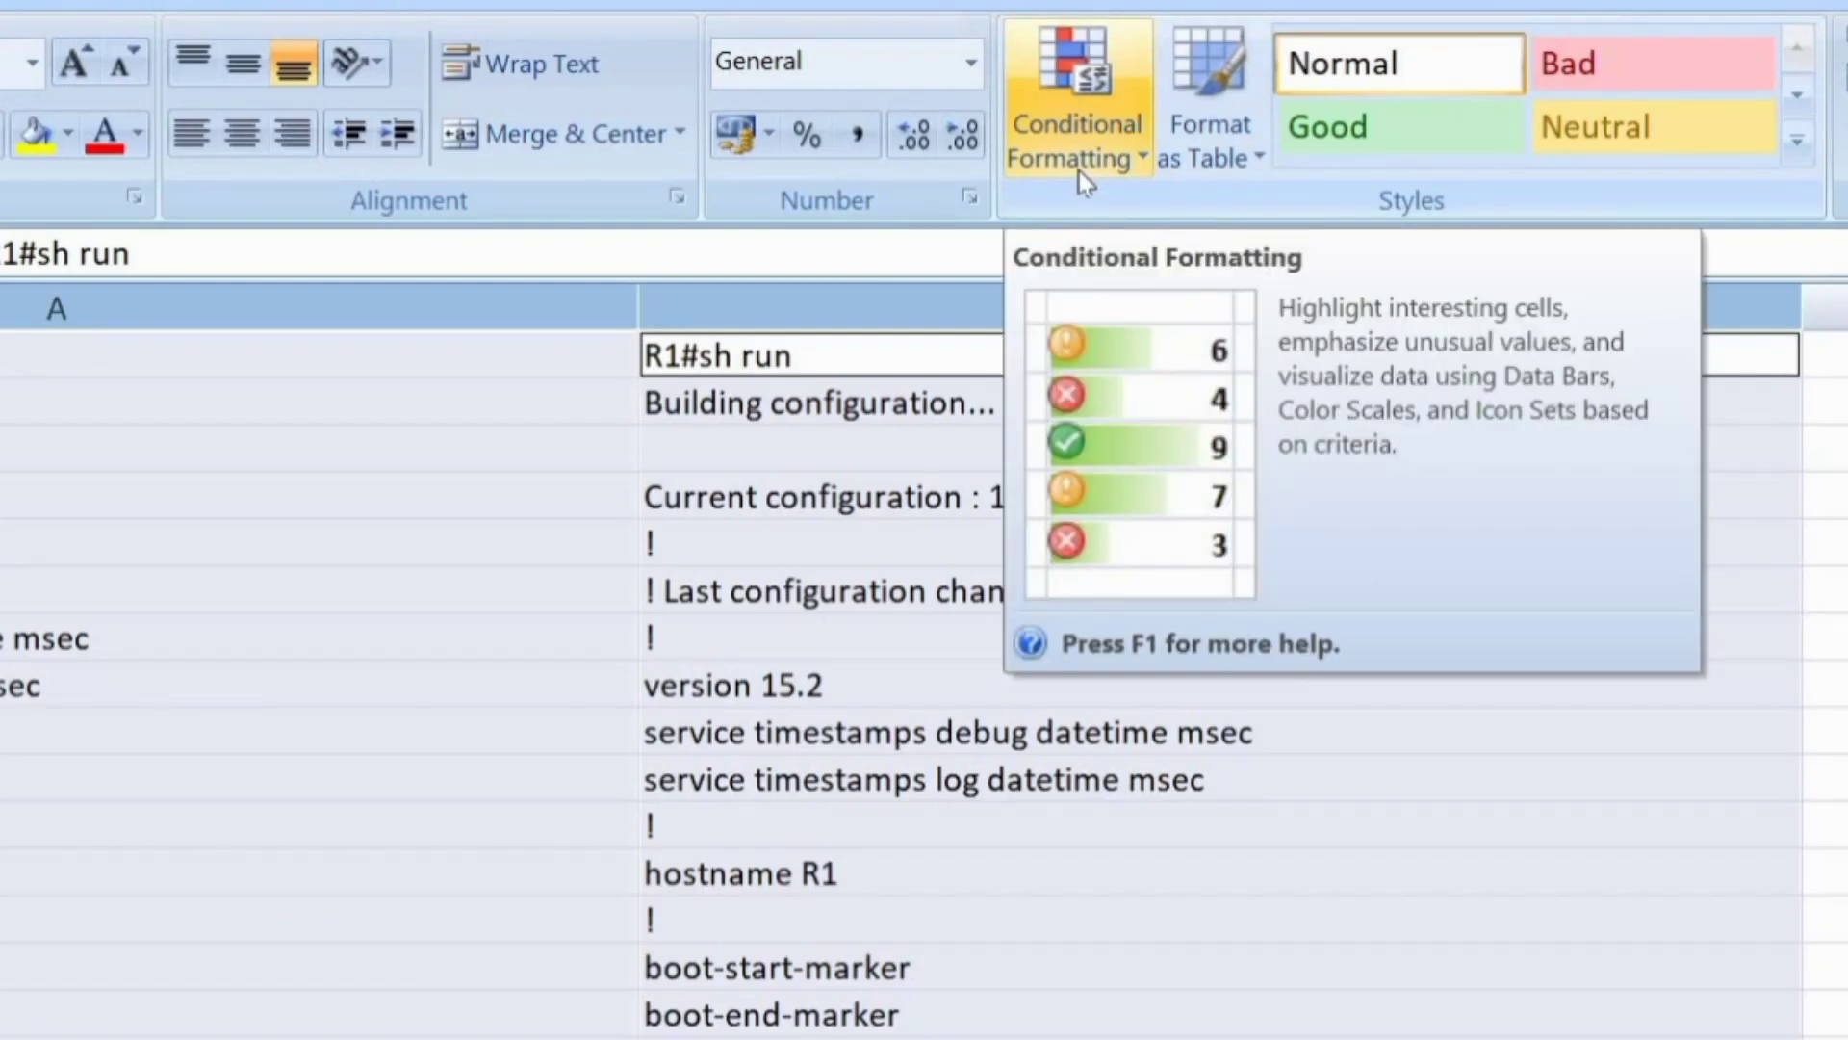
{"action": "left_click", "coordinate": [1078, 174]}
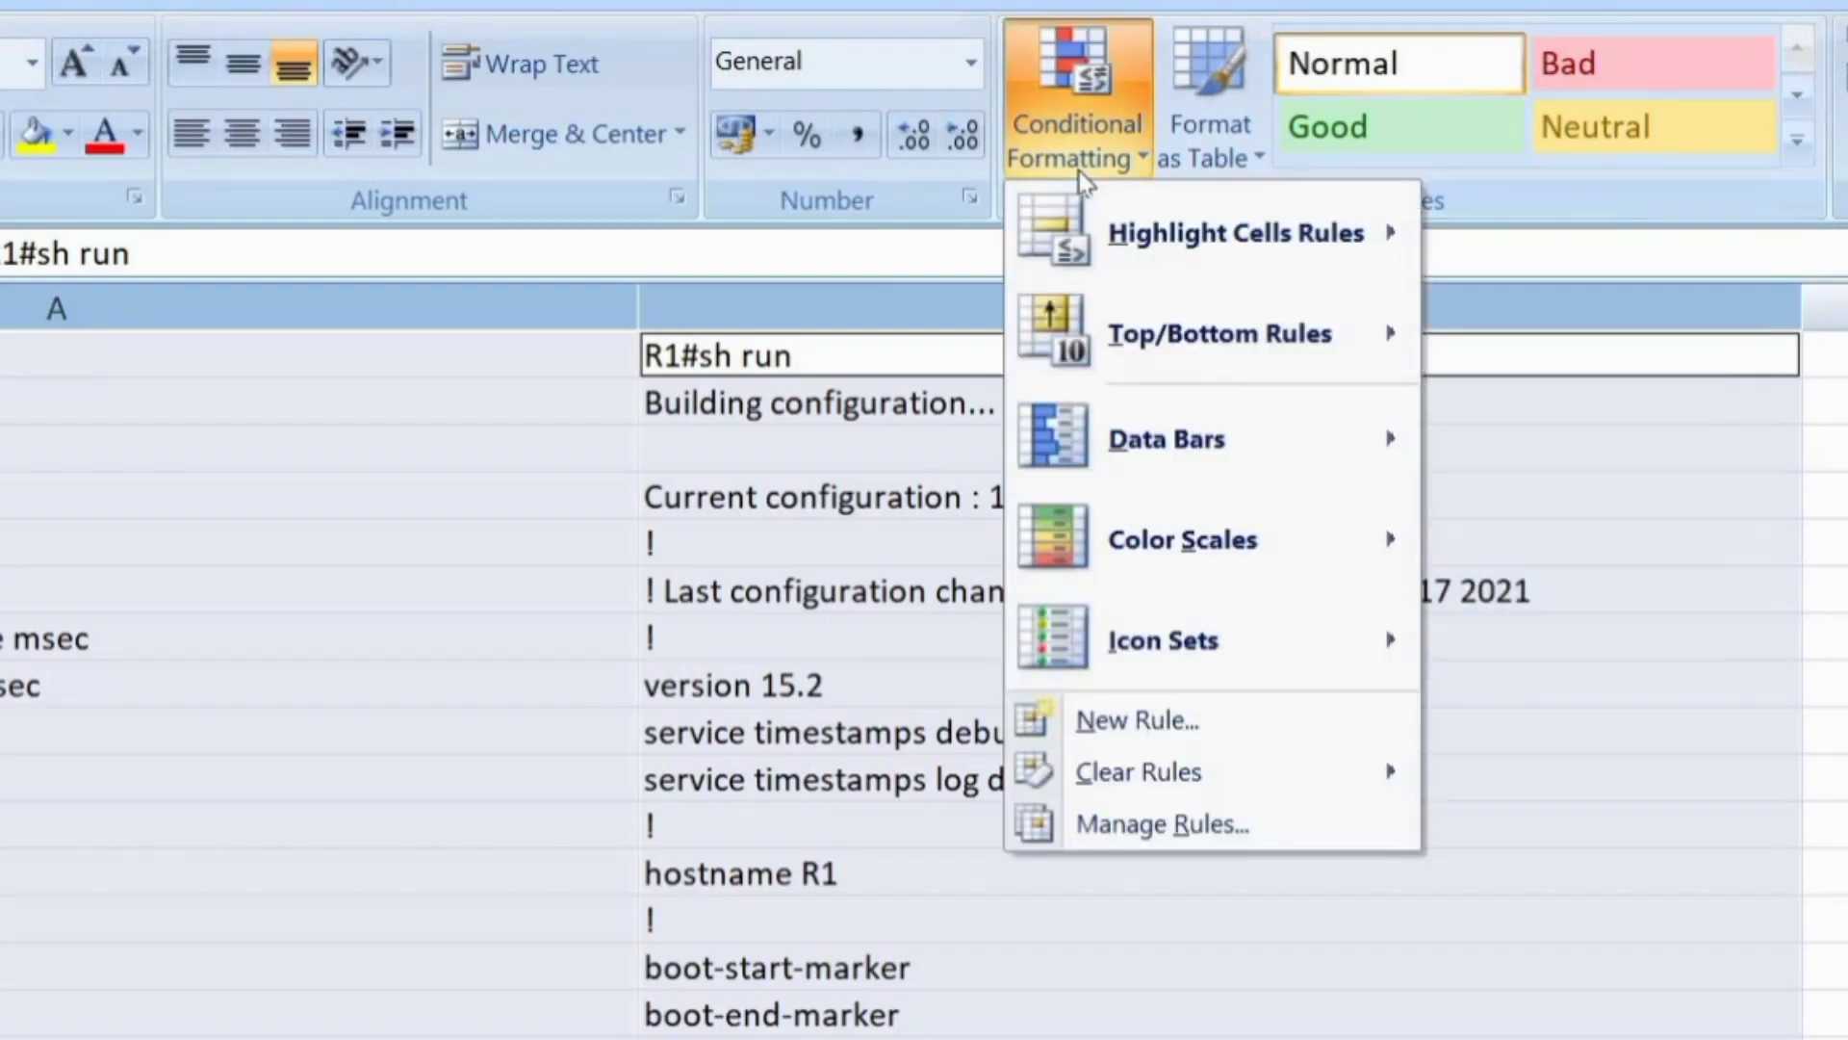
{"action": "mouse_move", "coordinate": [1103, 232]}
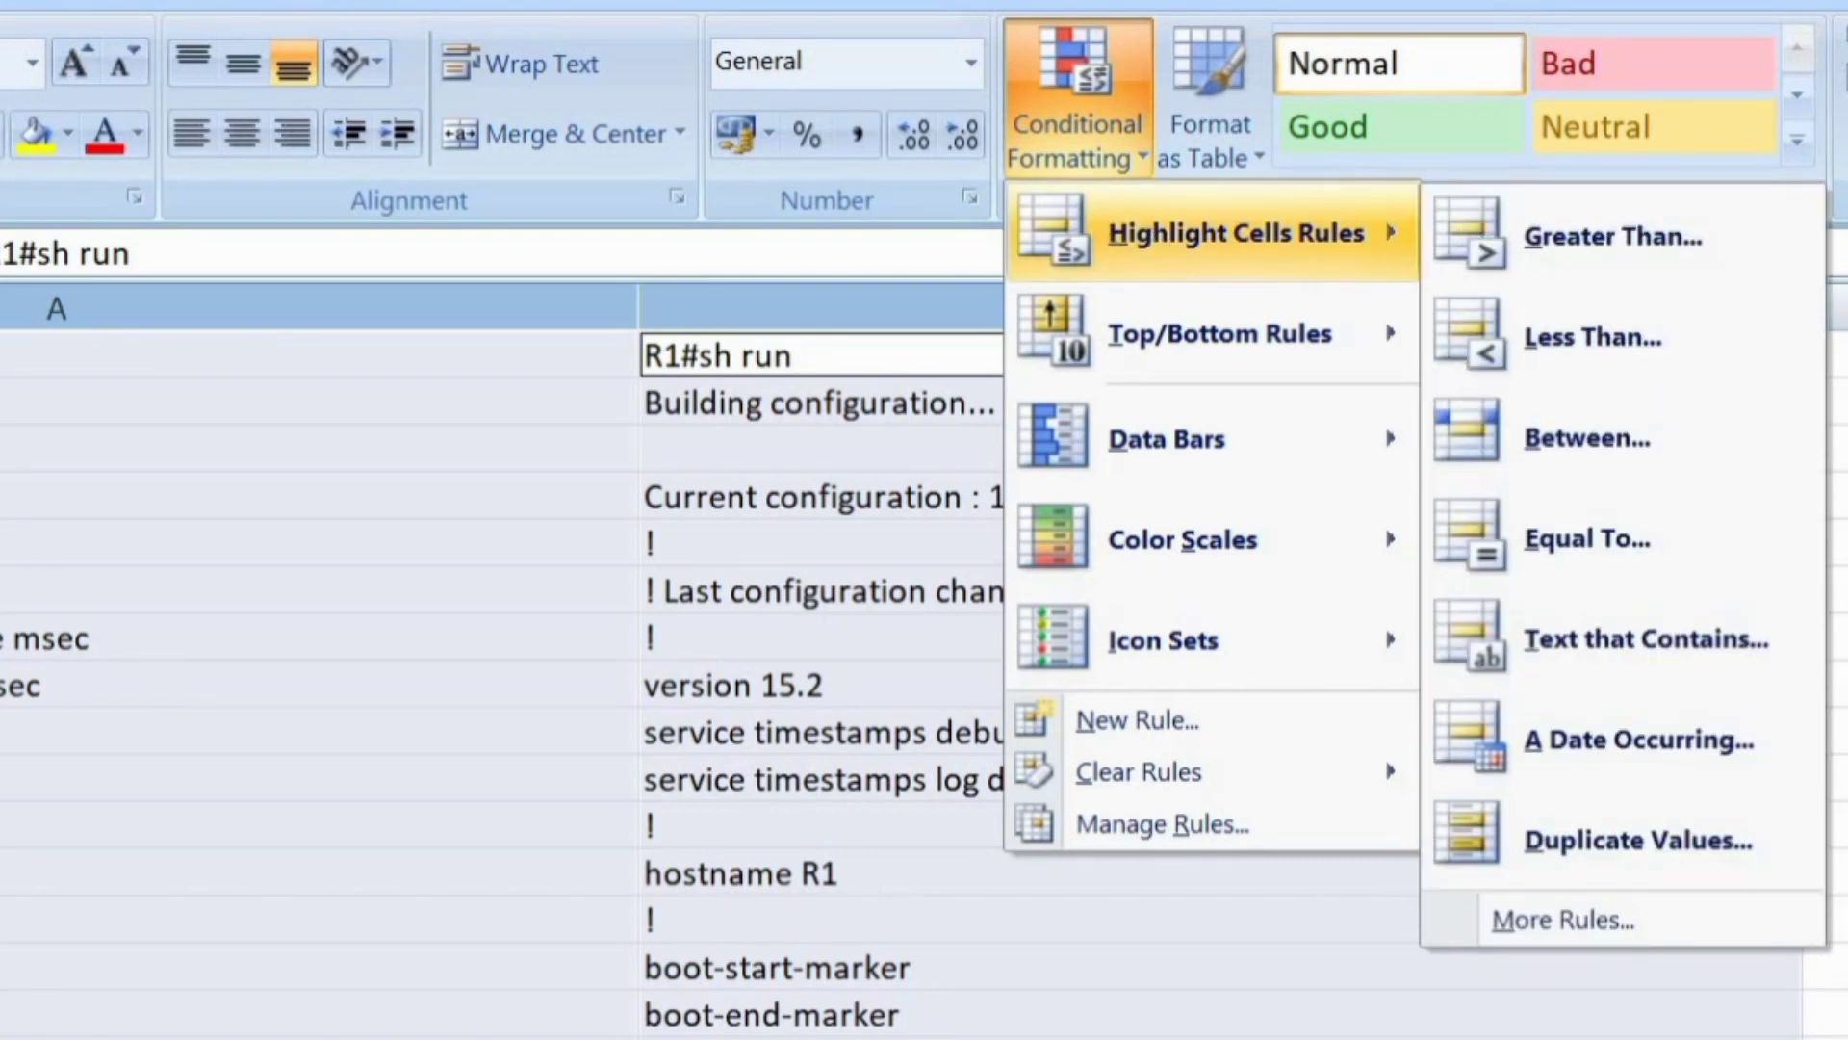
{"action": "left_click", "coordinate": [1614, 841]}
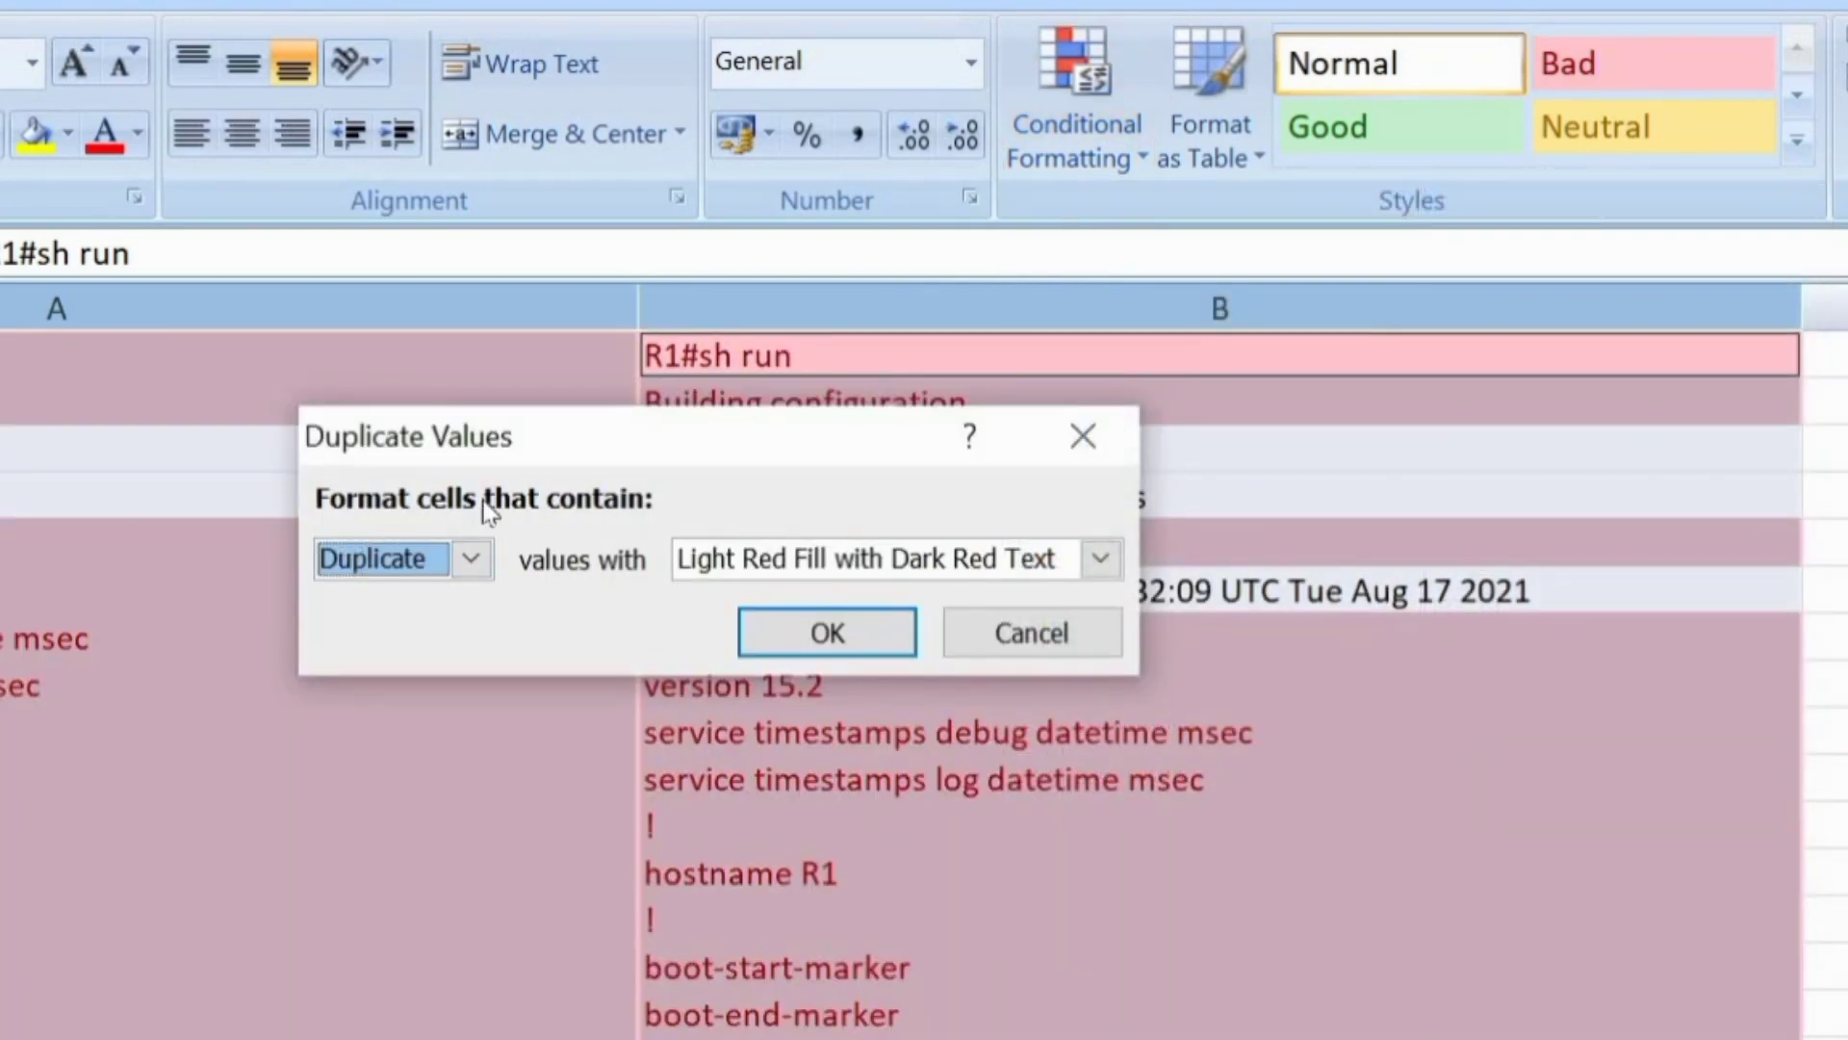
{"action": "left_click", "coordinate": [472, 560]}
{"action": "left_click", "coordinate": [419, 638]}
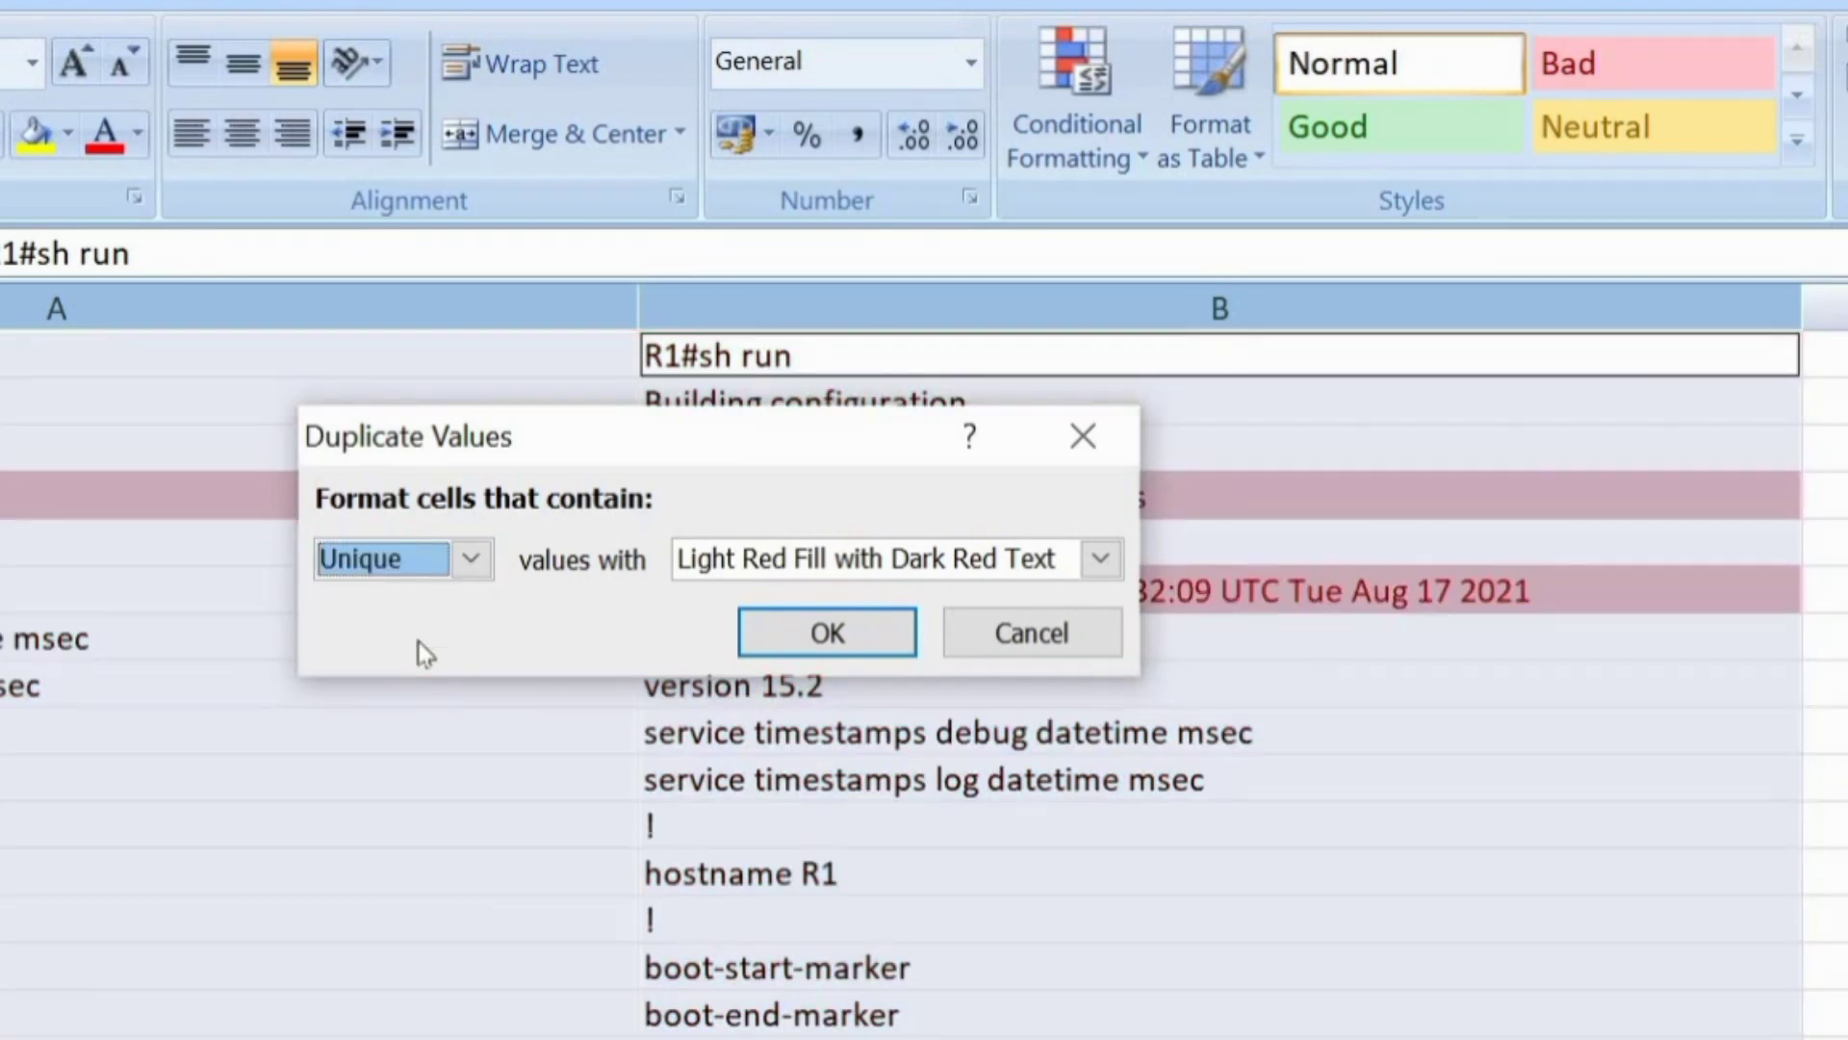
{"action": "left_click", "coordinate": [819, 574]}
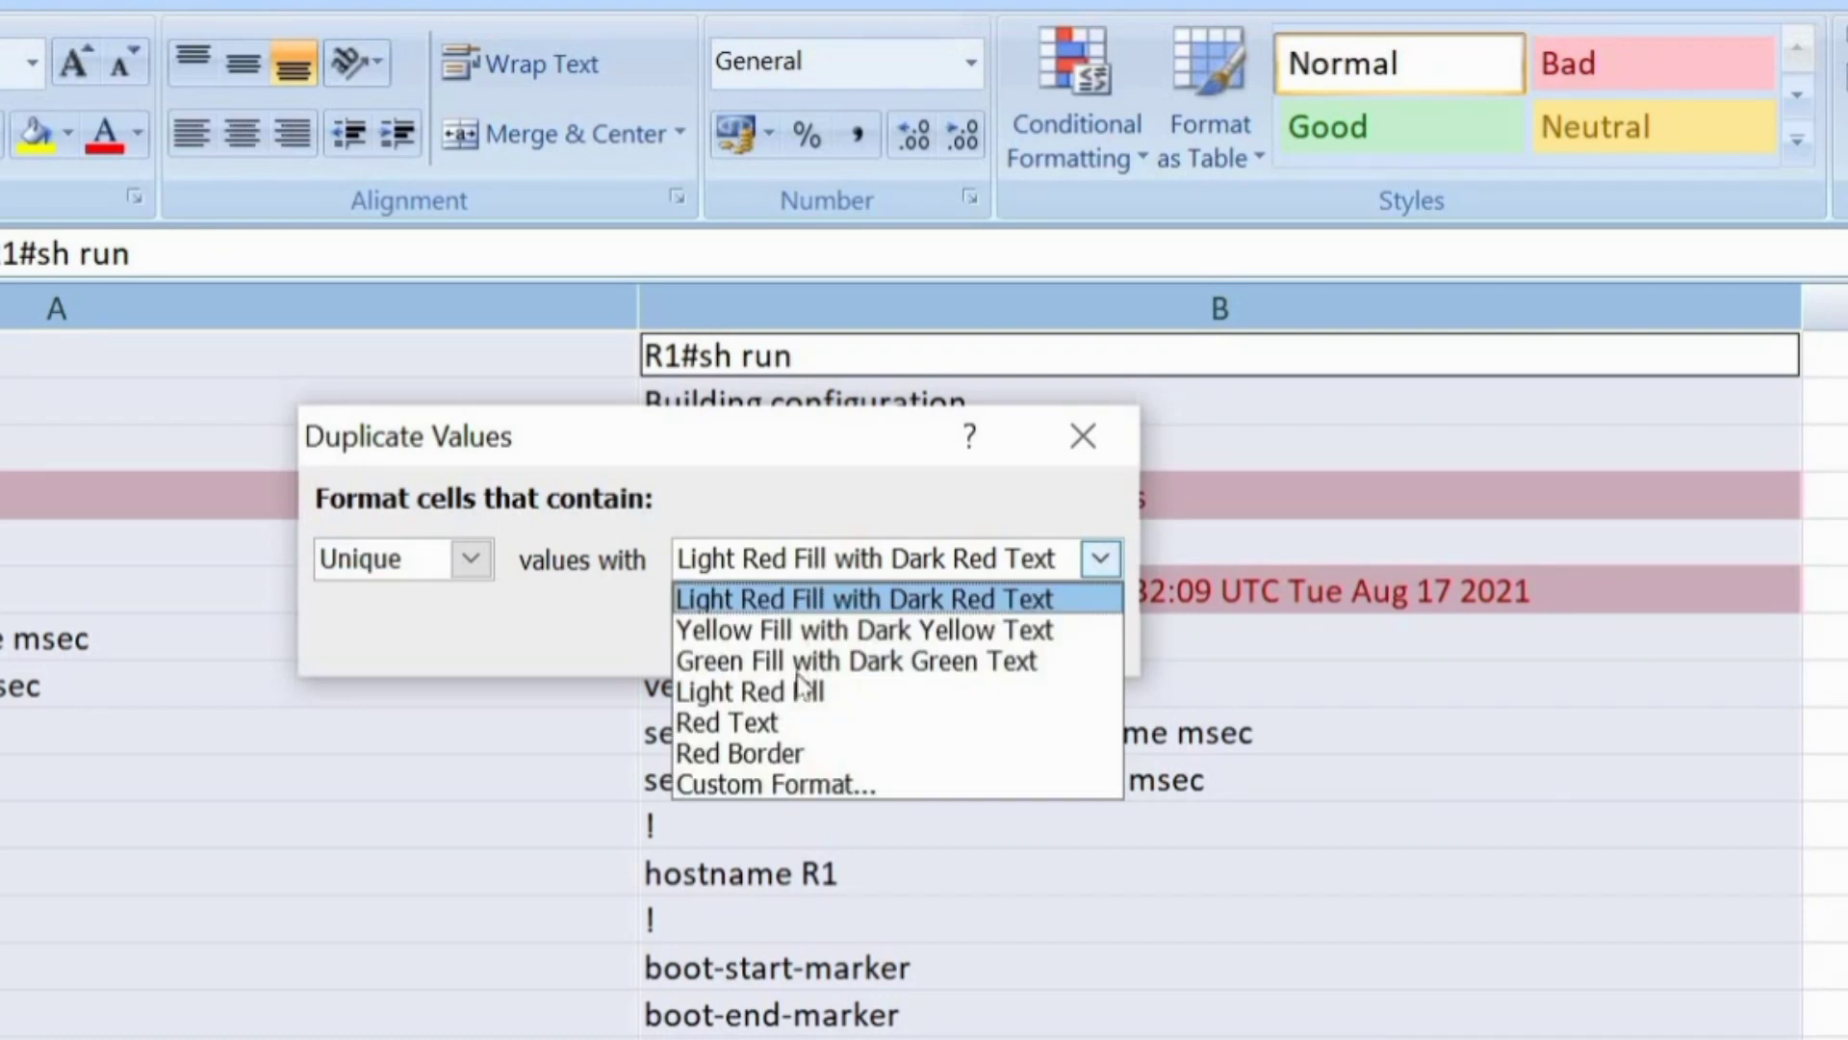
{"action": "left_click", "coordinate": [787, 721]}
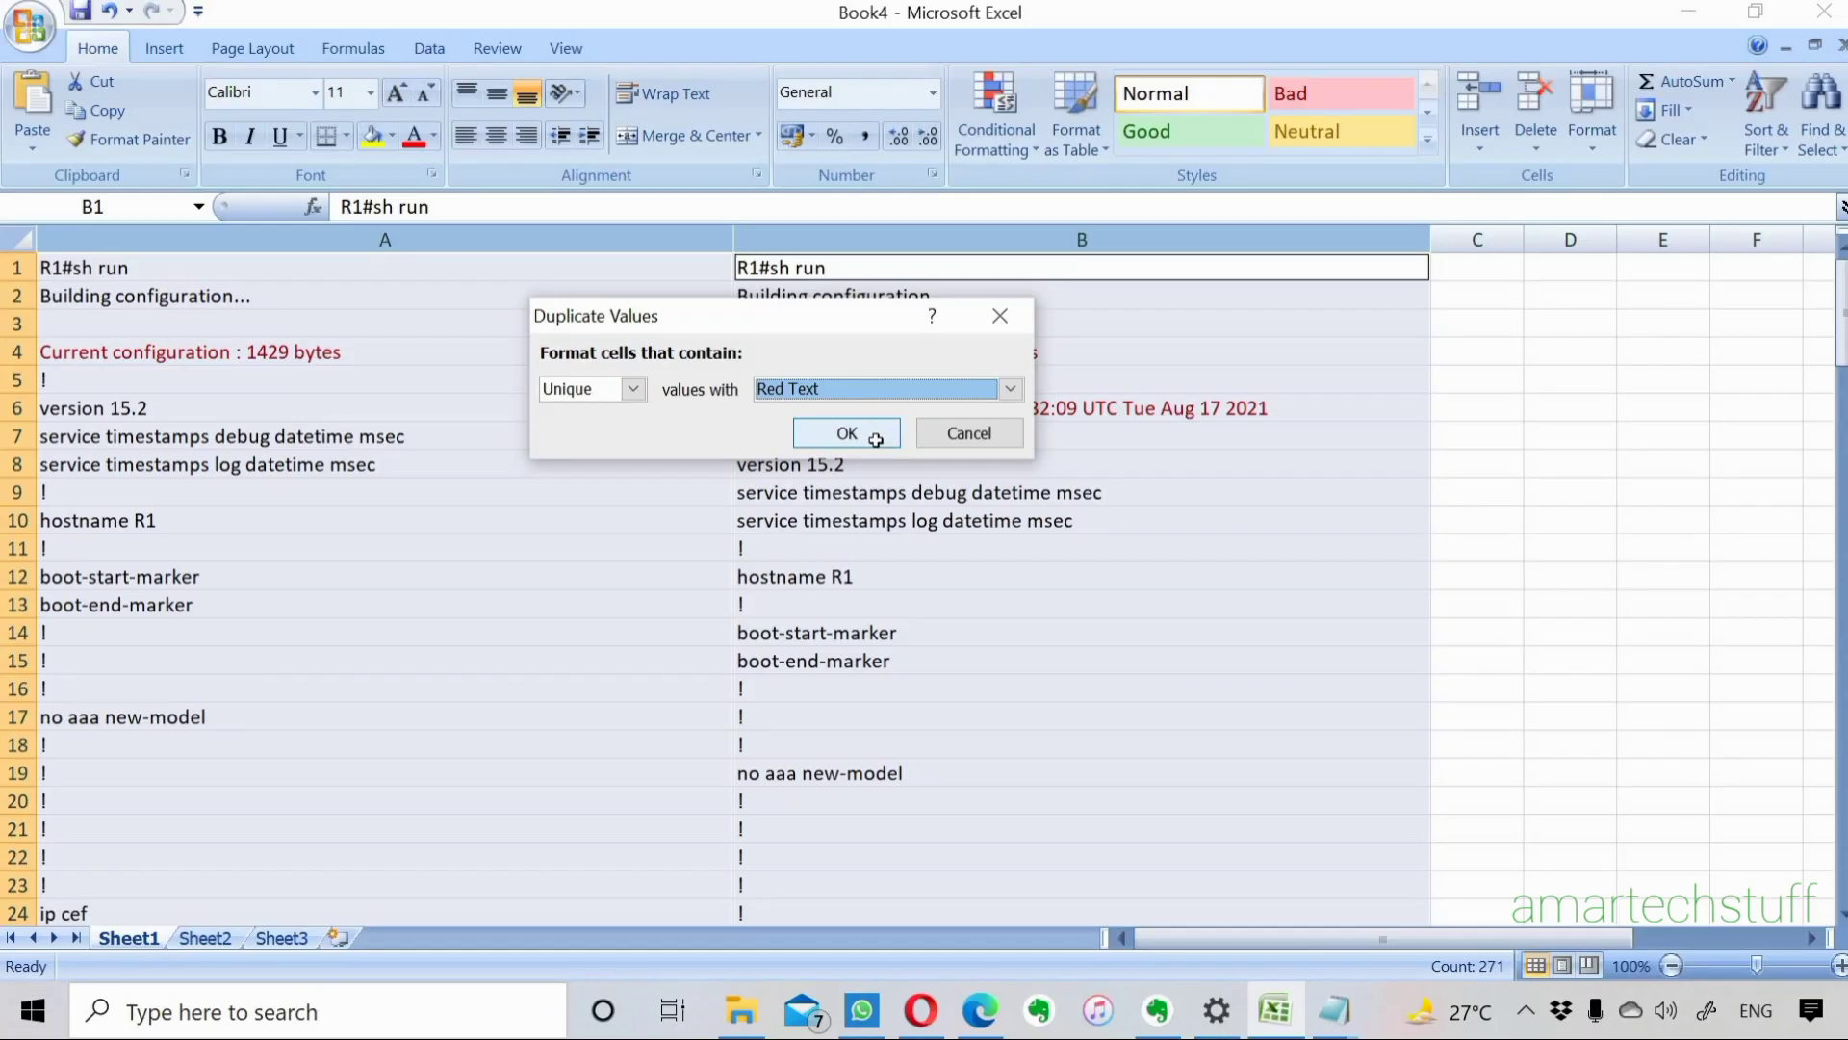
{"action": "left_click", "coordinate": [875, 647]}
Review the red-marked lines down column B and compare the interface Loopback100 lines in rows 55 and 56 with column A.
{"action": "left_click", "coordinate": [846, 407]}
{"action": "key", "text": "Down"}
{"action": "key", "text": "Down"}
{"action": "key", "text": "Down"}
{"action": "key", "text": "Down"}
{"action": "key", "text": "Down"}
{"action": "key", "text": "Down"}
{"action": "key", "text": "Down"}
{"action": "key", "text": "Down"}
{"action": "key", "text": "Down"}
{"action": "key", "text": "Down"}
{"action": "key", "text": "Down"}
{"action": "key", "text": "Down"}
{"action": "key", "text": "Down"}
{"action": "key", "text": "Down"}
{"action": "key", "text": "Down"}
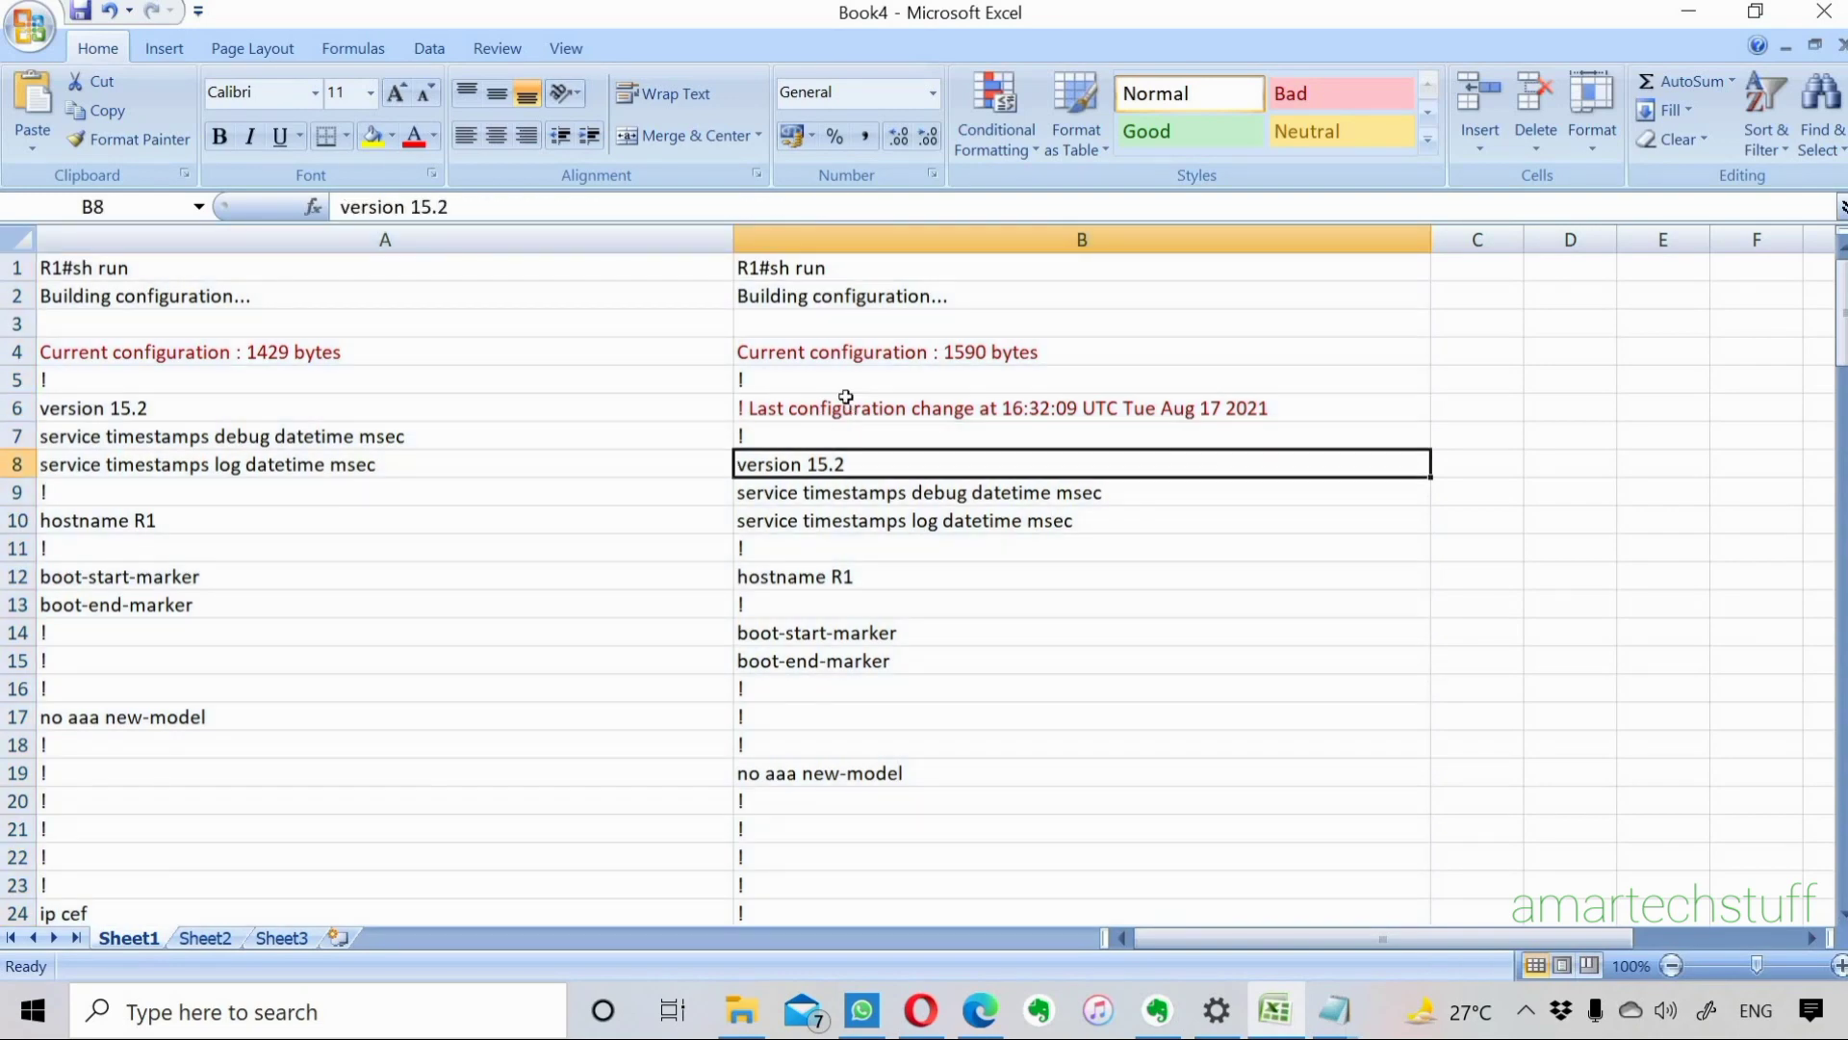
{"action": "key", "text": "Down"}
{"action": "key", "text": "Down"}
{"action": "key", "text": "Down"}
{"action": "key", "text": "Down"}
{"action": "key", "text": "Down"}
{"action": "key", "text": "Down"}
{"action": "key", "text": "Down"}
{"action": "key", "text": "Down"}
{"action": "key", "text": "Down"}
{"action": "key", "text": "Down"}
{"action": "key", "text": "Down"}
{"action": "key", "text": "Down"}
{"action": "key", "text": "Down"}
{"action": "key", "text": "Down"}
{"action": "key", "text": "Down"}
{"action": "key", "text": "Down"}
{"action": "key", "text": "Down"}
{"action": "key", "text": "Down"}
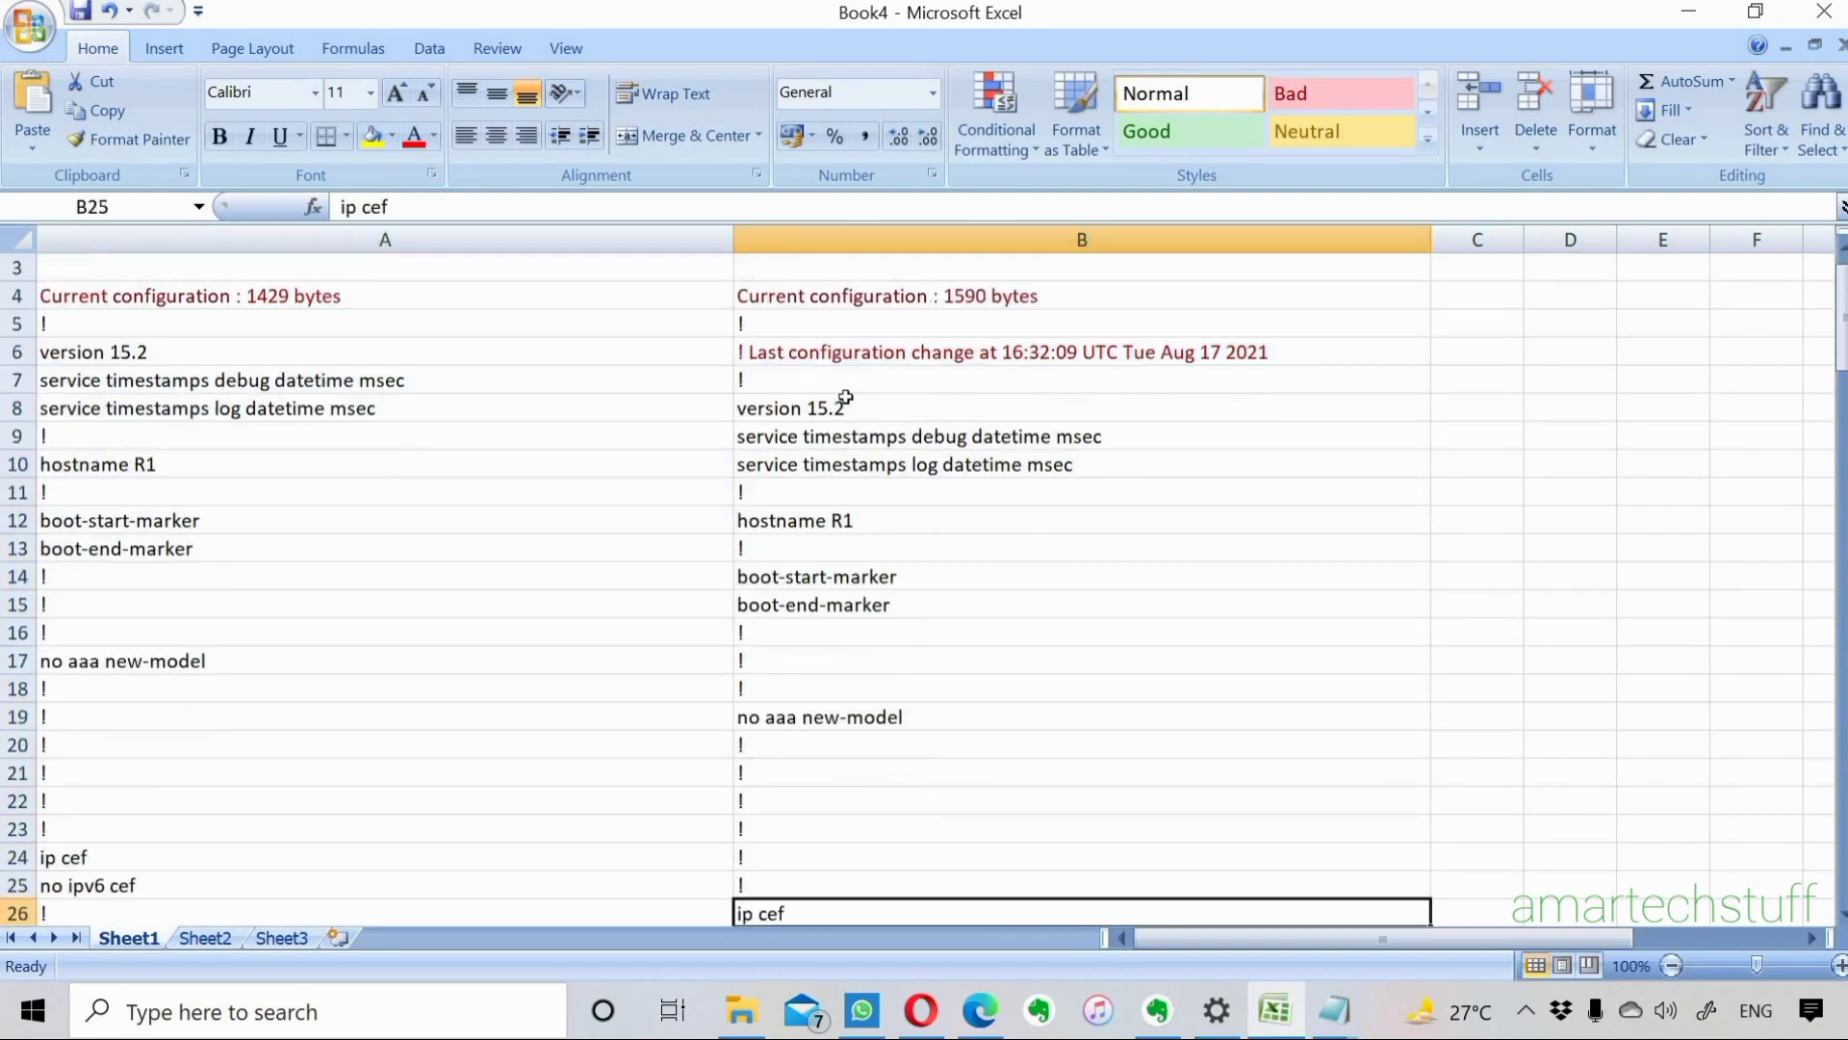
{"action": "key", "text": "Down"}
{"action": "key", "text": "Down"}
{"action": "key", "text": "Down"}
{"action": "key", "text": "Down"}
{"action": "key", "text": "Down"}
{"action": "key", "text": "Down"}
{"action": "key", "text": "Down"}
{"action": "key", "text": "Down"}
{"action": "key", "text": "Down"}
{"action": "key", "text": "Down"}
{"action": "key", "text": "Down"}
{"action": "key", "text": "Down"}
{"action": "key", "text": "Down"}
{"action": "key", "text": "Down"}
{"action": "key", "text": "Down"}
{"action": "key", "text": "Down"}
{"action": "key", "text": "Down"}
{"action": "key", "text": "Down"}
{"action": "key", "text": "Down"}
{"action": "key", "text": "Down"}
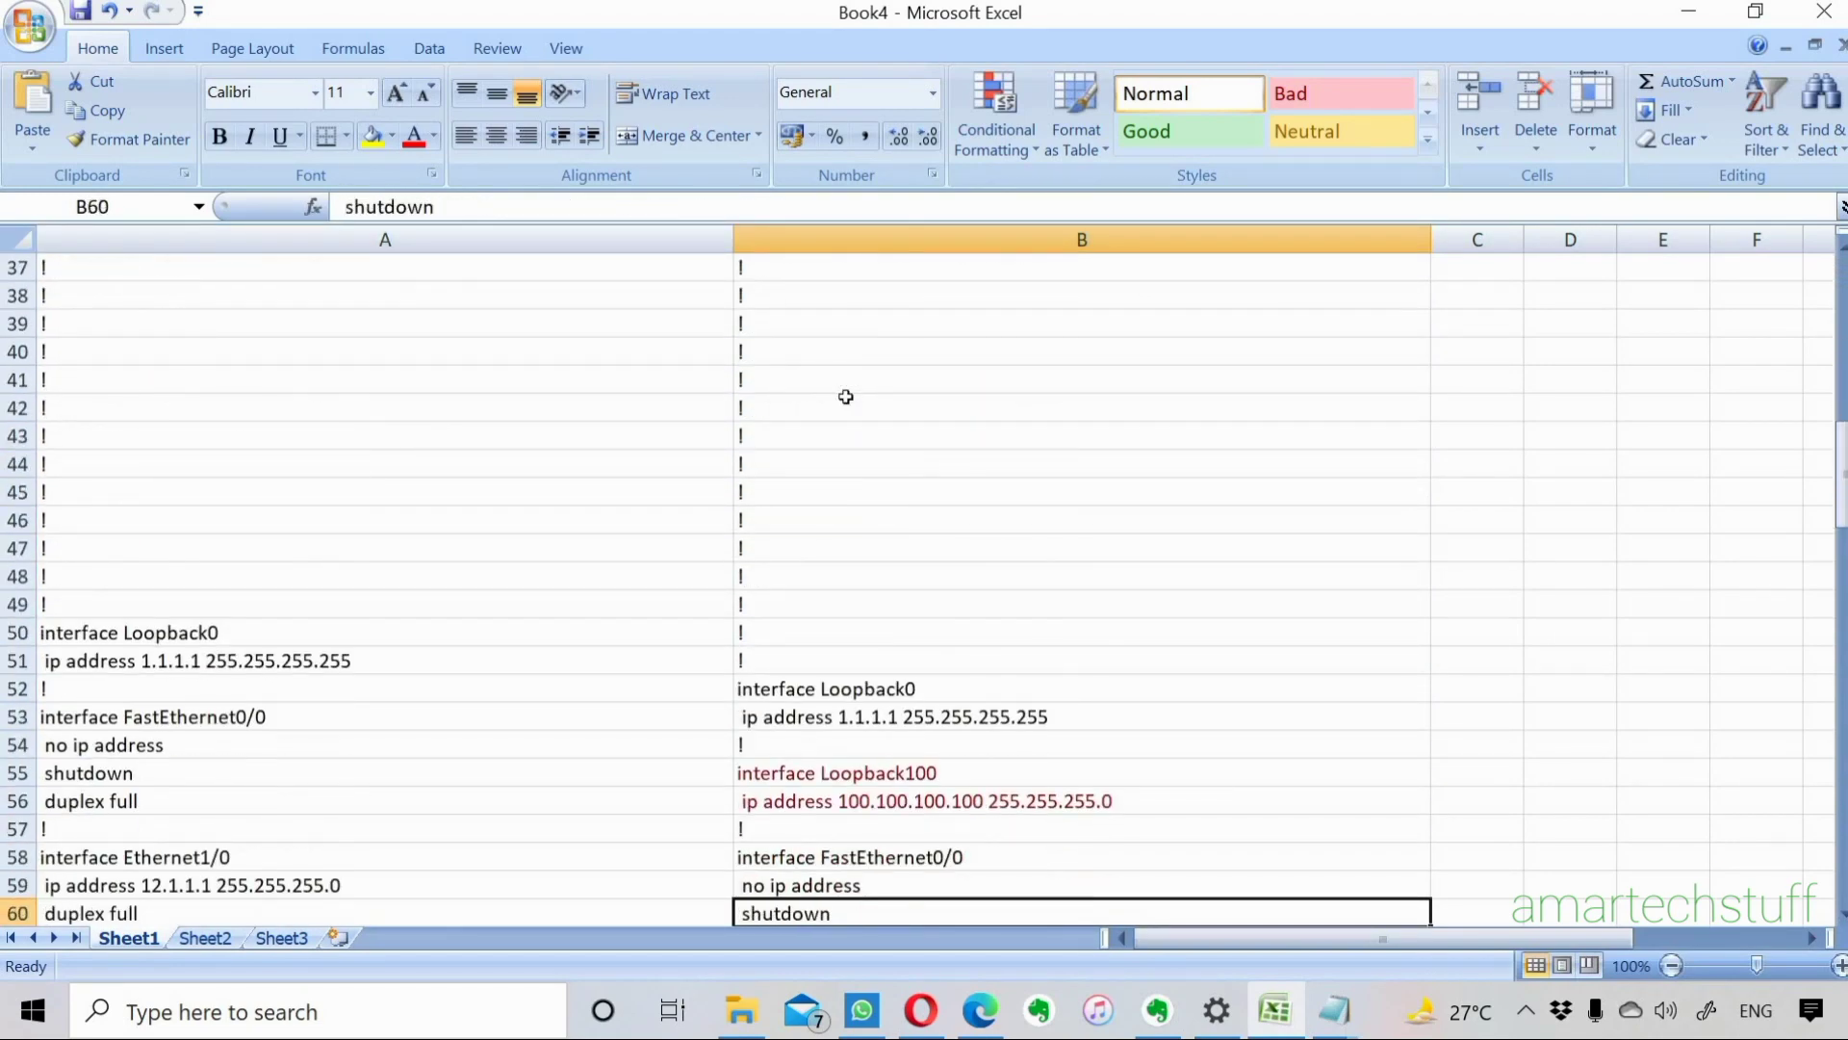
{"action": "key", "text": "Down"}
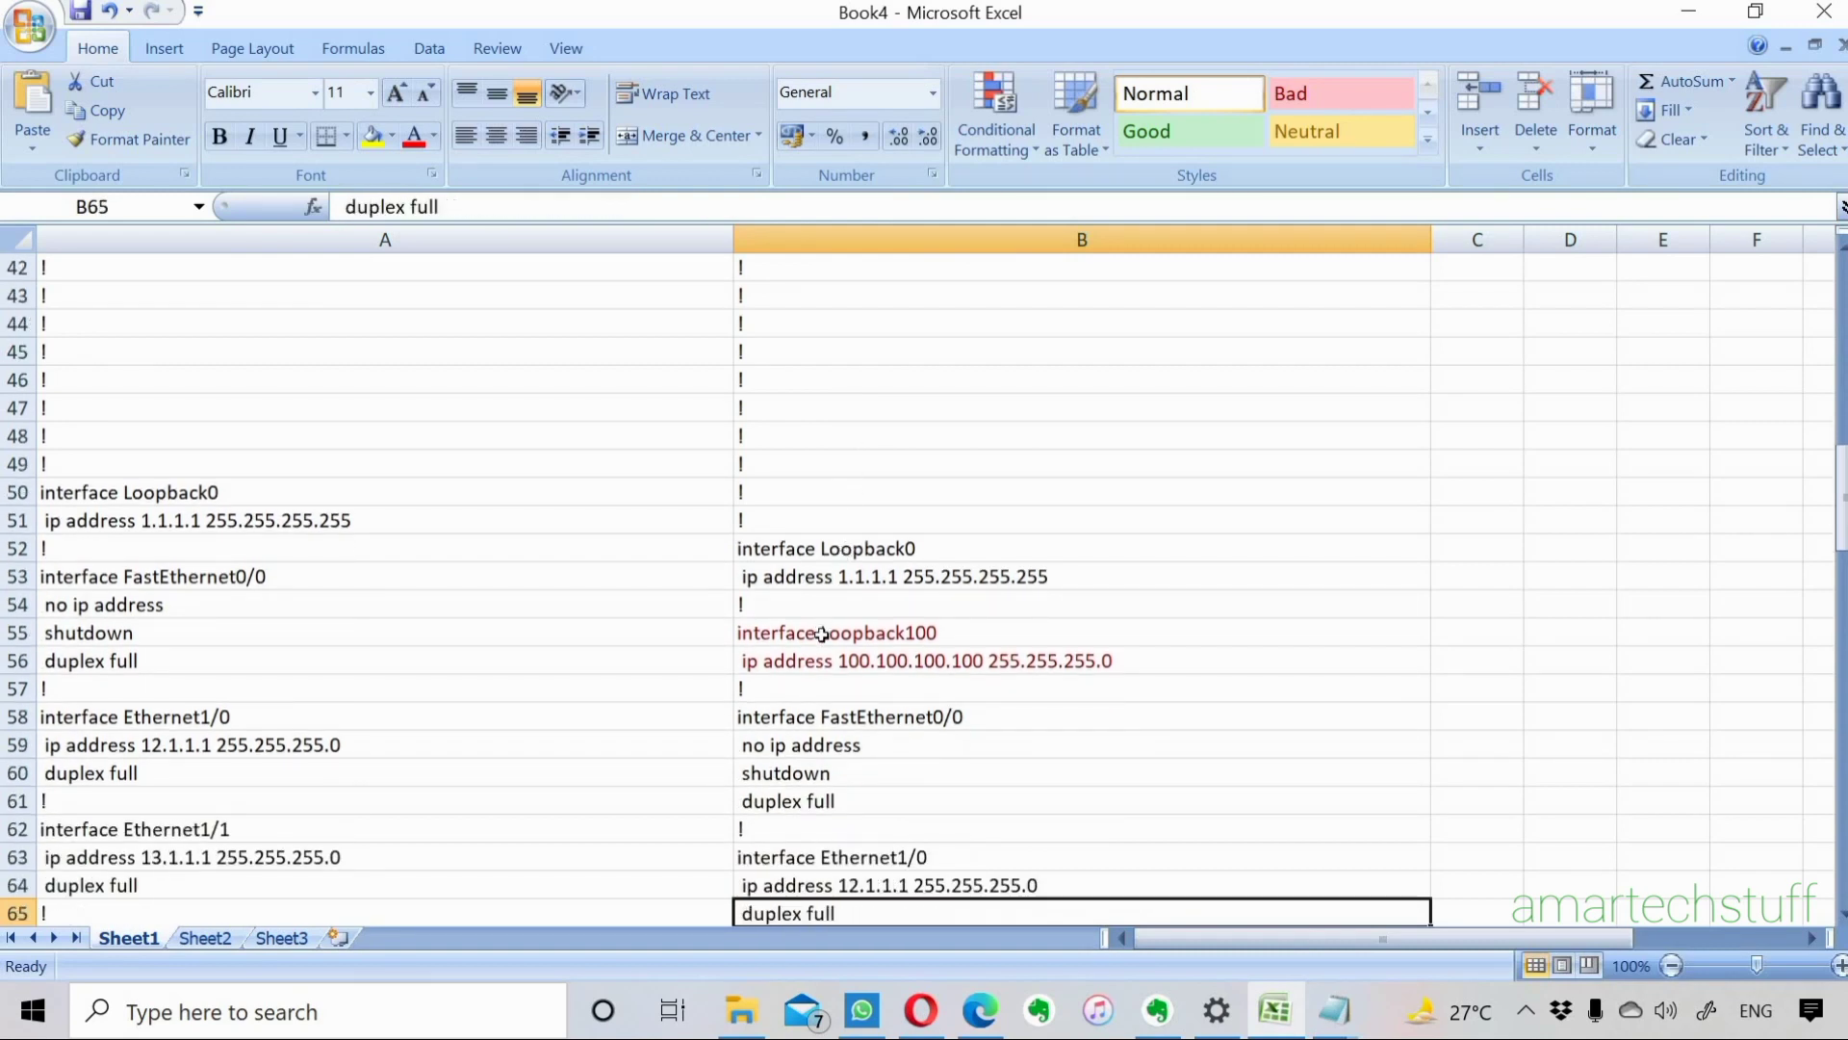
{"action": "left_click_drag", "start_coordinate": [821, 634], "coordinate": [818, 671]}
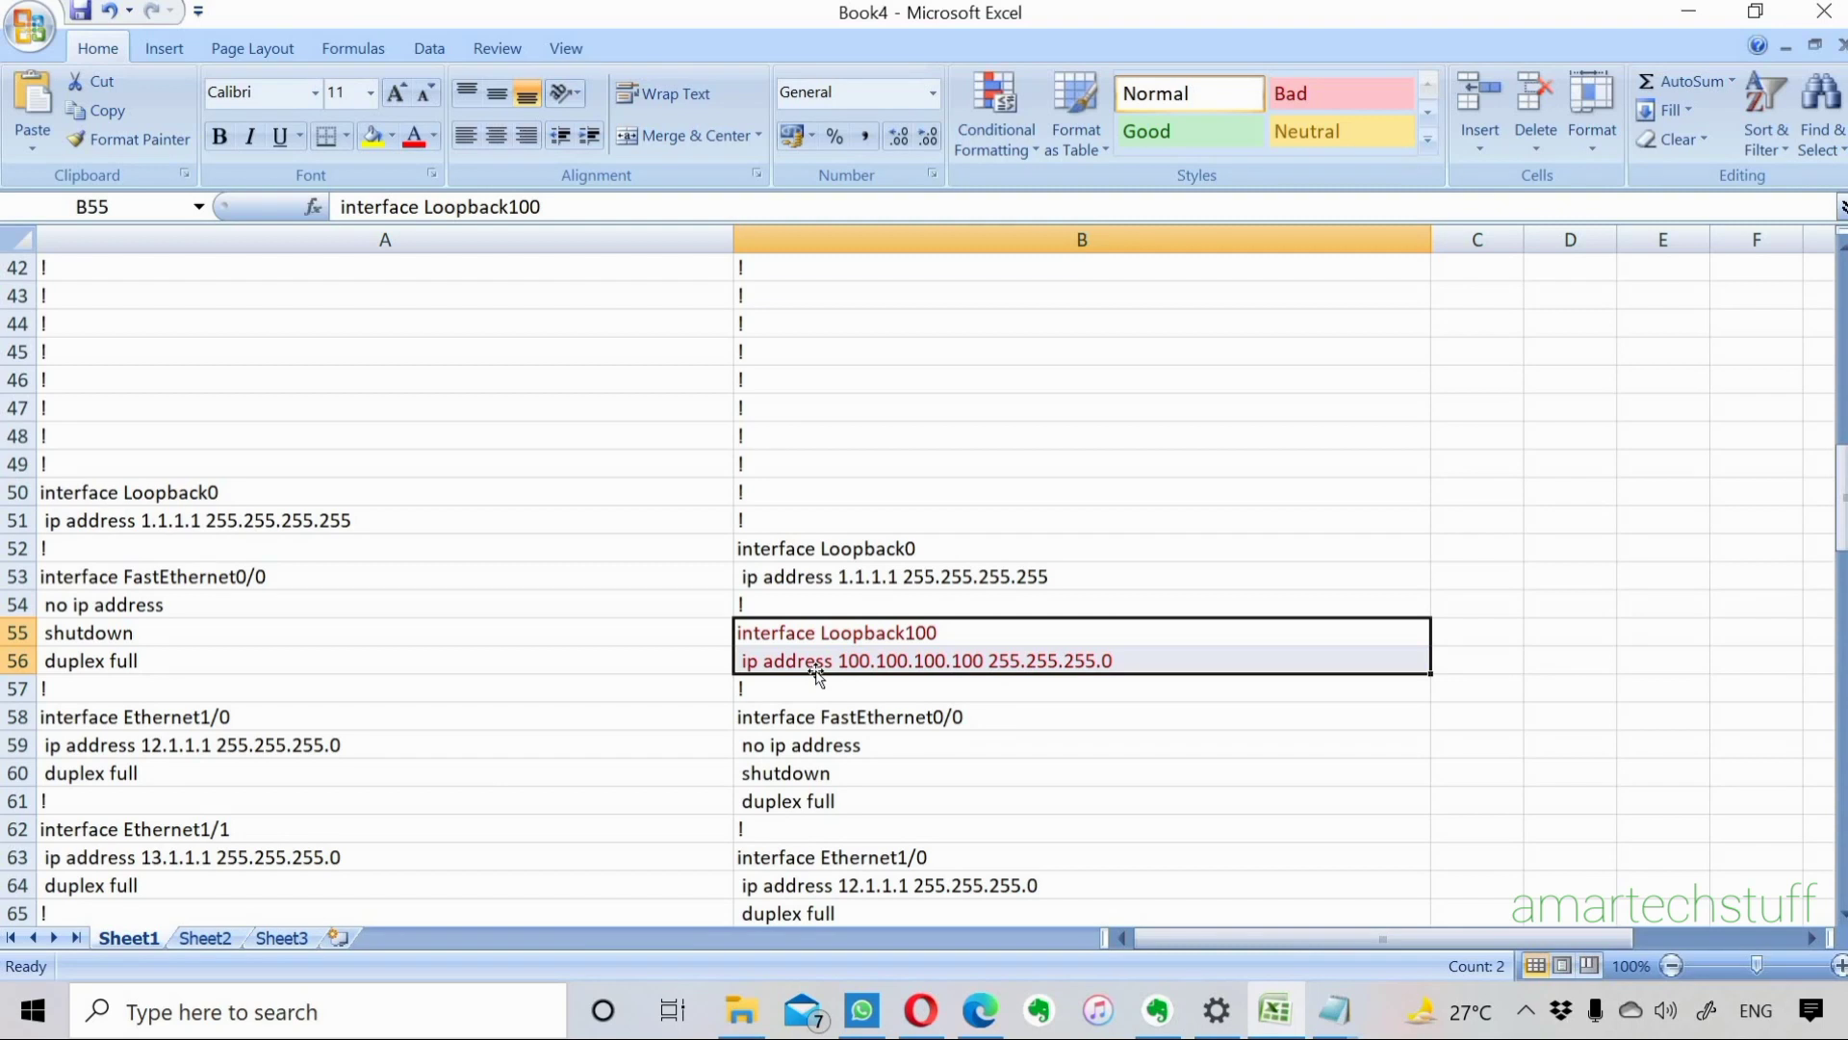
{"action": "left_click", "coordinate": [293, 625]}
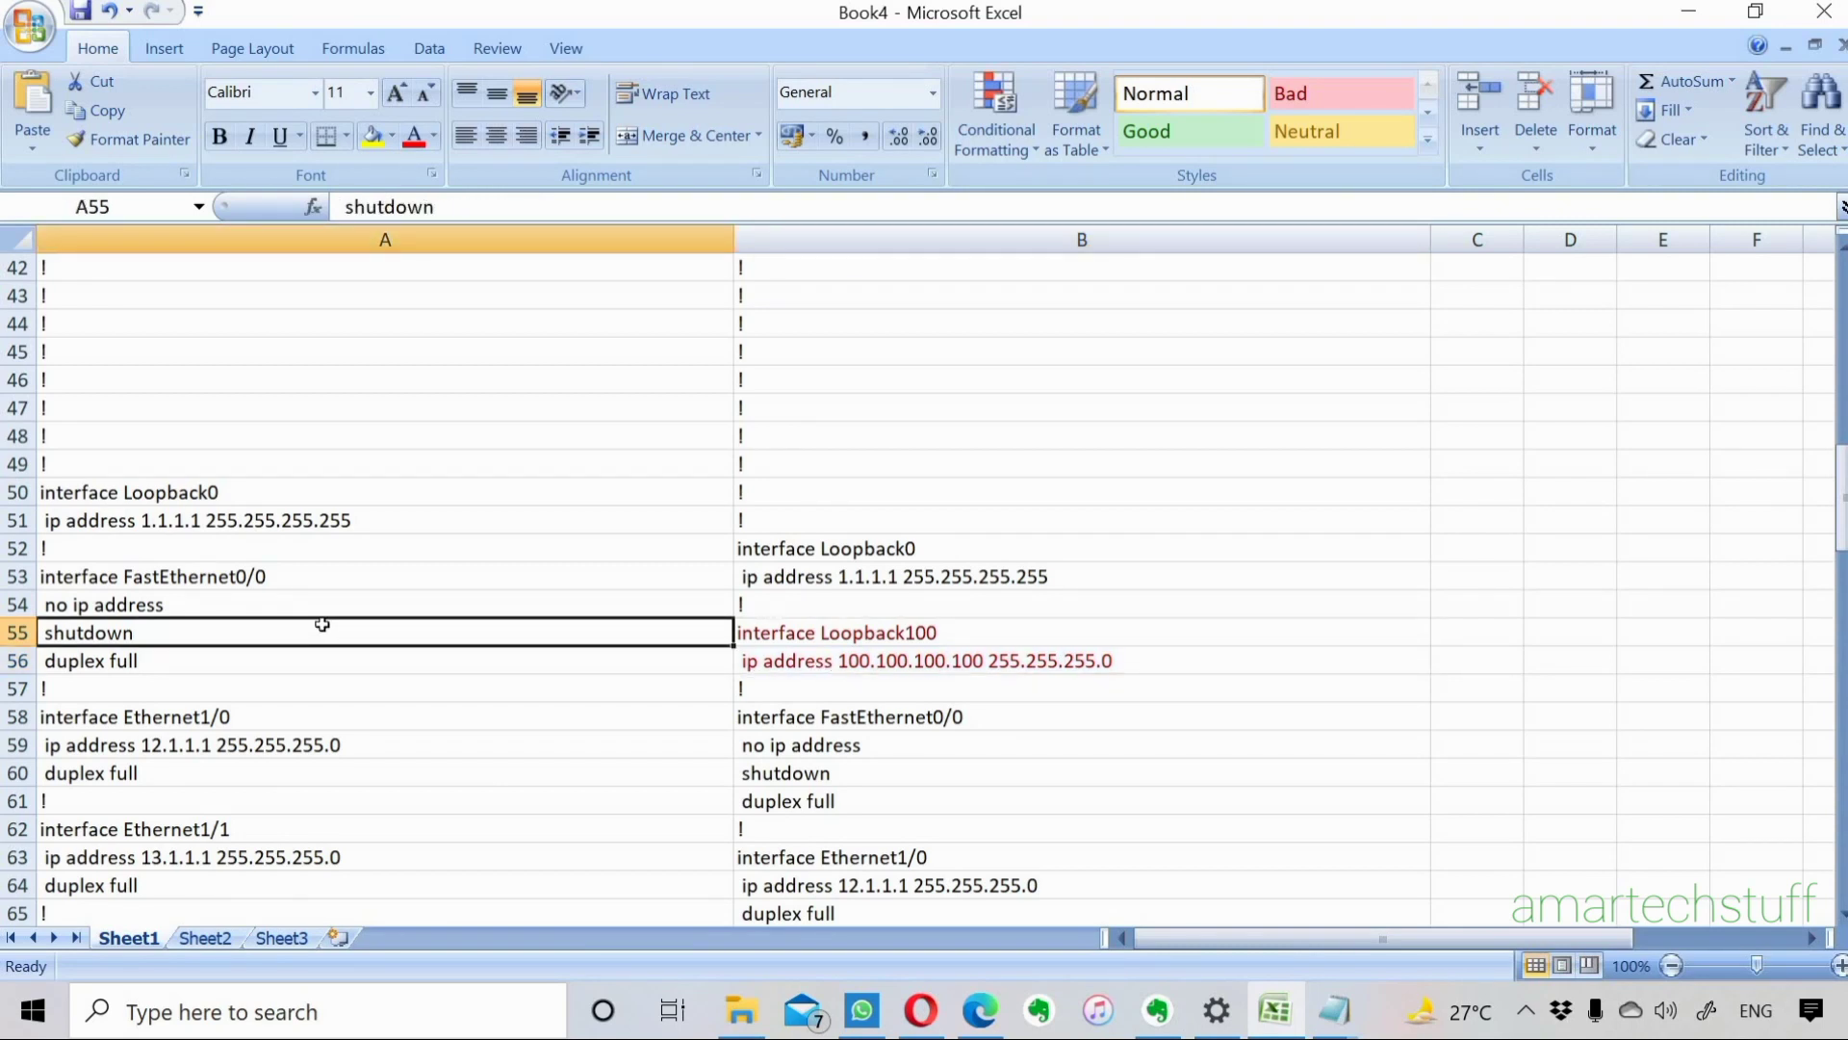
Review column B from the interface Loopback100 line in row 55 down to the end of the access list AMAR for red-marked lines.
{"action": "left_click", "coordinate": [937, 633]}
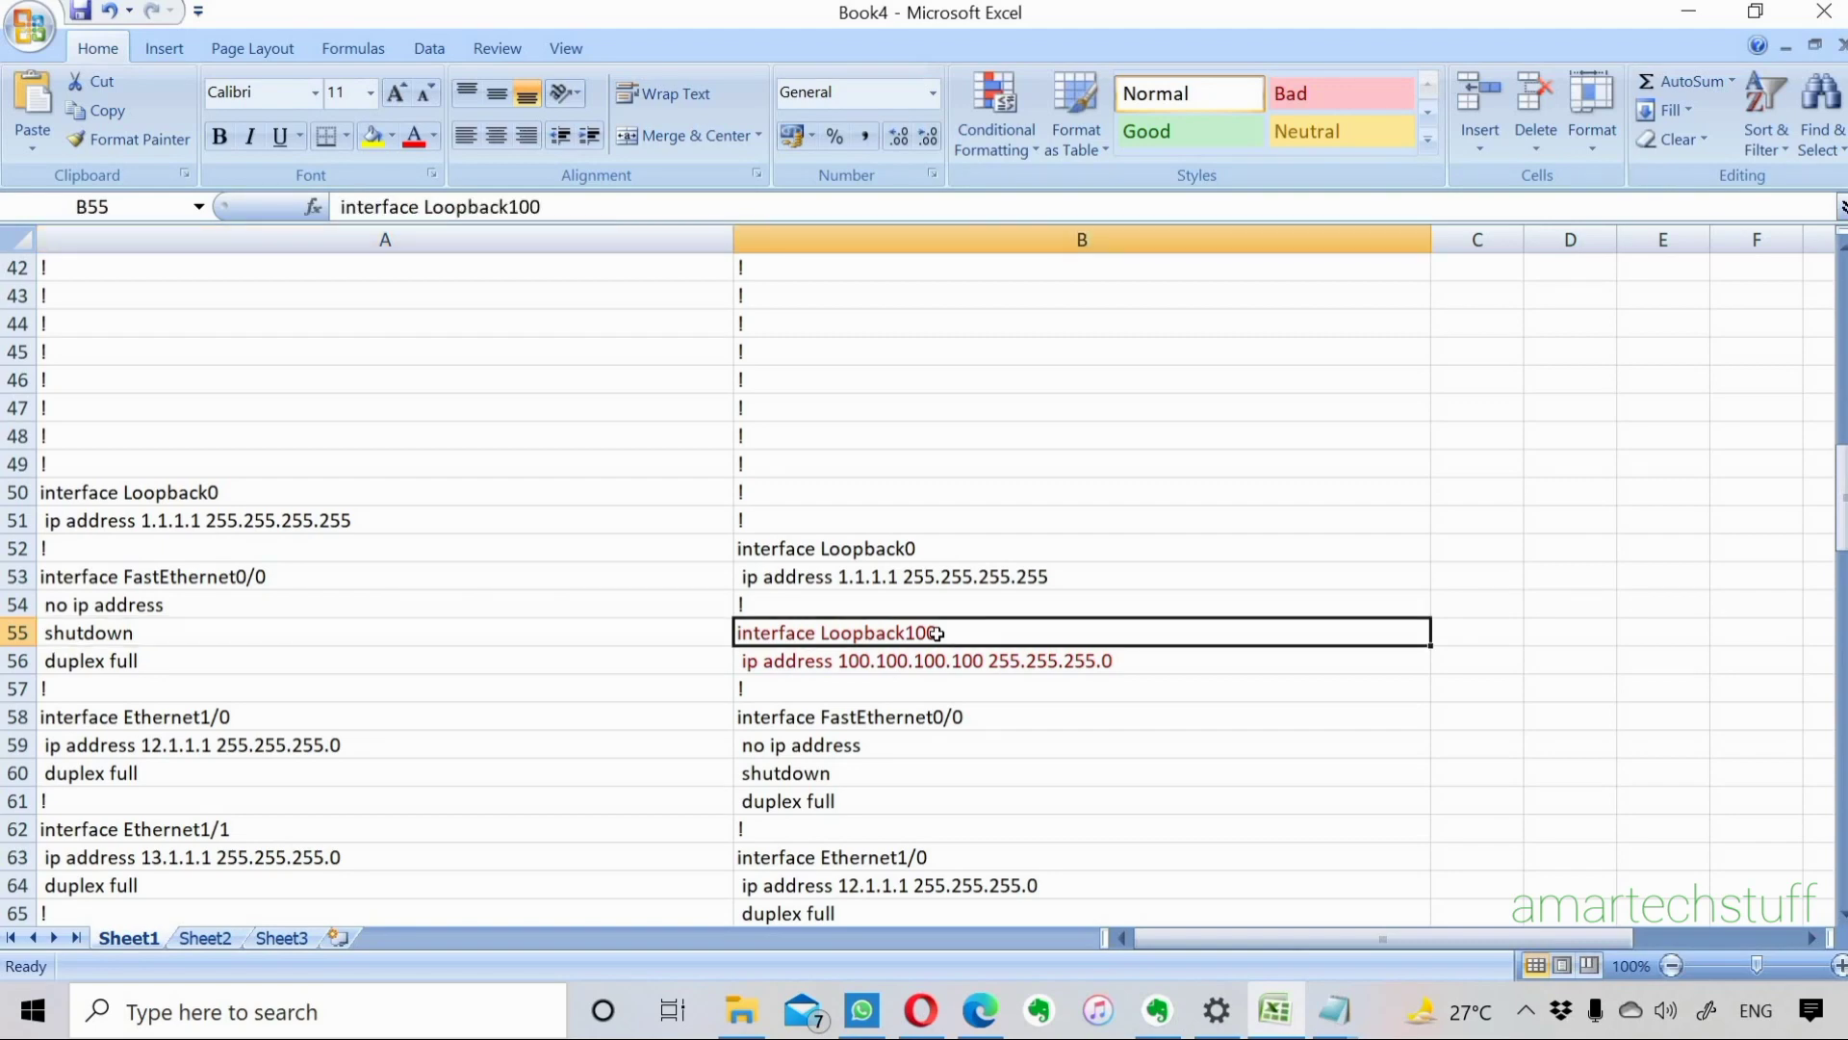
{"action": "key", "text": "Down"}
{"action": "key", "text": "Down"}
{"action": "key", "text": "Down"}
{"action": "key", "text": "Down"}
{"action": "key", "text": "Down"}
{"action": "key", "text": "Down"}
{"action": "key", "text": "Down"}
{"action": "key", "text": "Down"}
{"action": "key", "text": "Down"}
{"action": "key", "text": "Down"}
{"action": "key", "text": "Down"}
{"action": "key", "text": "Down"}
{"action": "key", "text": "Down"}
{"action": "key", "text": "Down"}
{"action": "key", "text": "Down"}
{"action": "key", "text": "Down"}
{"action": "key", "text": "Down"}
{"action": "key", "text": "Down"}
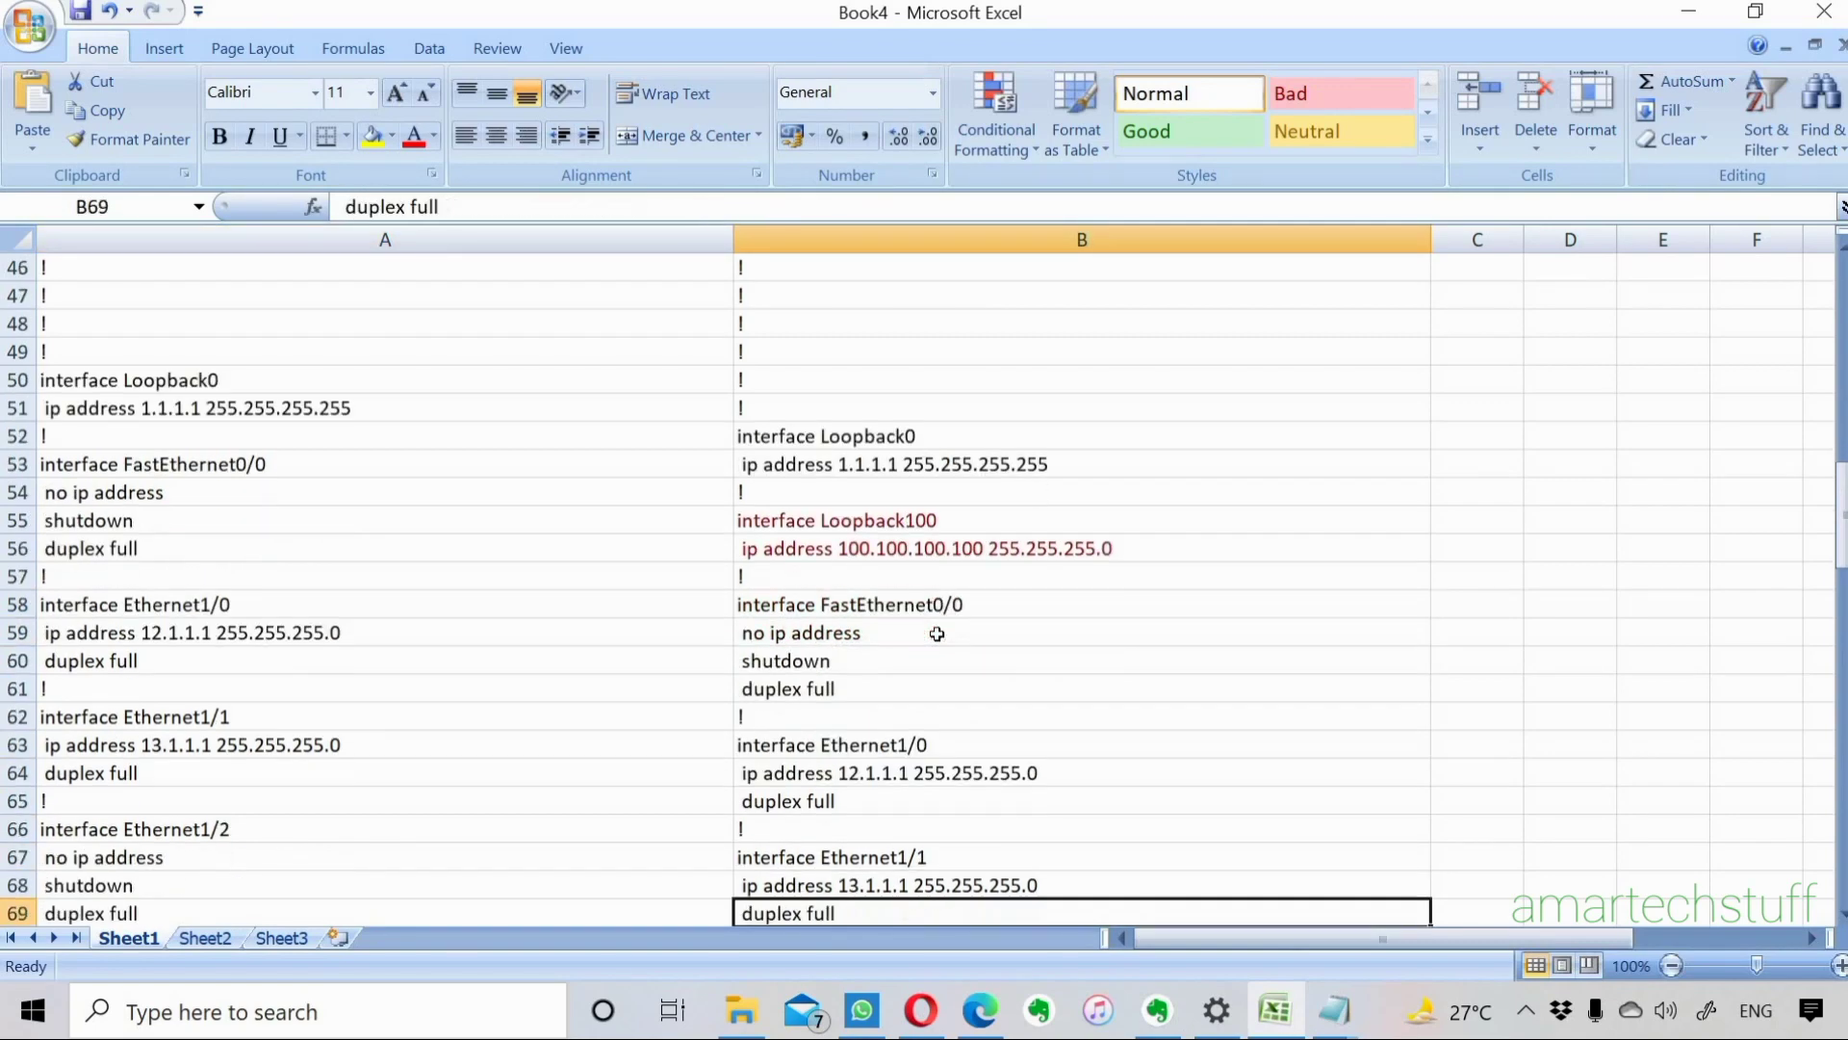
{"action": "key", "text": "Down"}
{"action": "key", "text": "Down"}
{"action": "key", "text": "Down"}
{"action": "key", "text": "Down"}
{"action": "key", "text": "Down"}
{"action": "key", "text": "Down"}
{"action": "key", "text": "Down"}
{"action": "key", "text": "Down"}
{"action": "key", "text": "Down"}
{"action": "key", "text": "Down"}
{"action": "key", "text": "Down"}
{"action": "key", "text": "Down"}
{"action": "key", "text": "Down"}
{"action": "key", "text": "Down"}
{"action": "key", "text": "Down"}
{"action": "key", "text": "Down"}
{"action": "key", "text": "Down"}
{"action": "key", "text": "Down"}
{"action": "key", "text": "Down"}
{"action": "key", "text": "Down"}
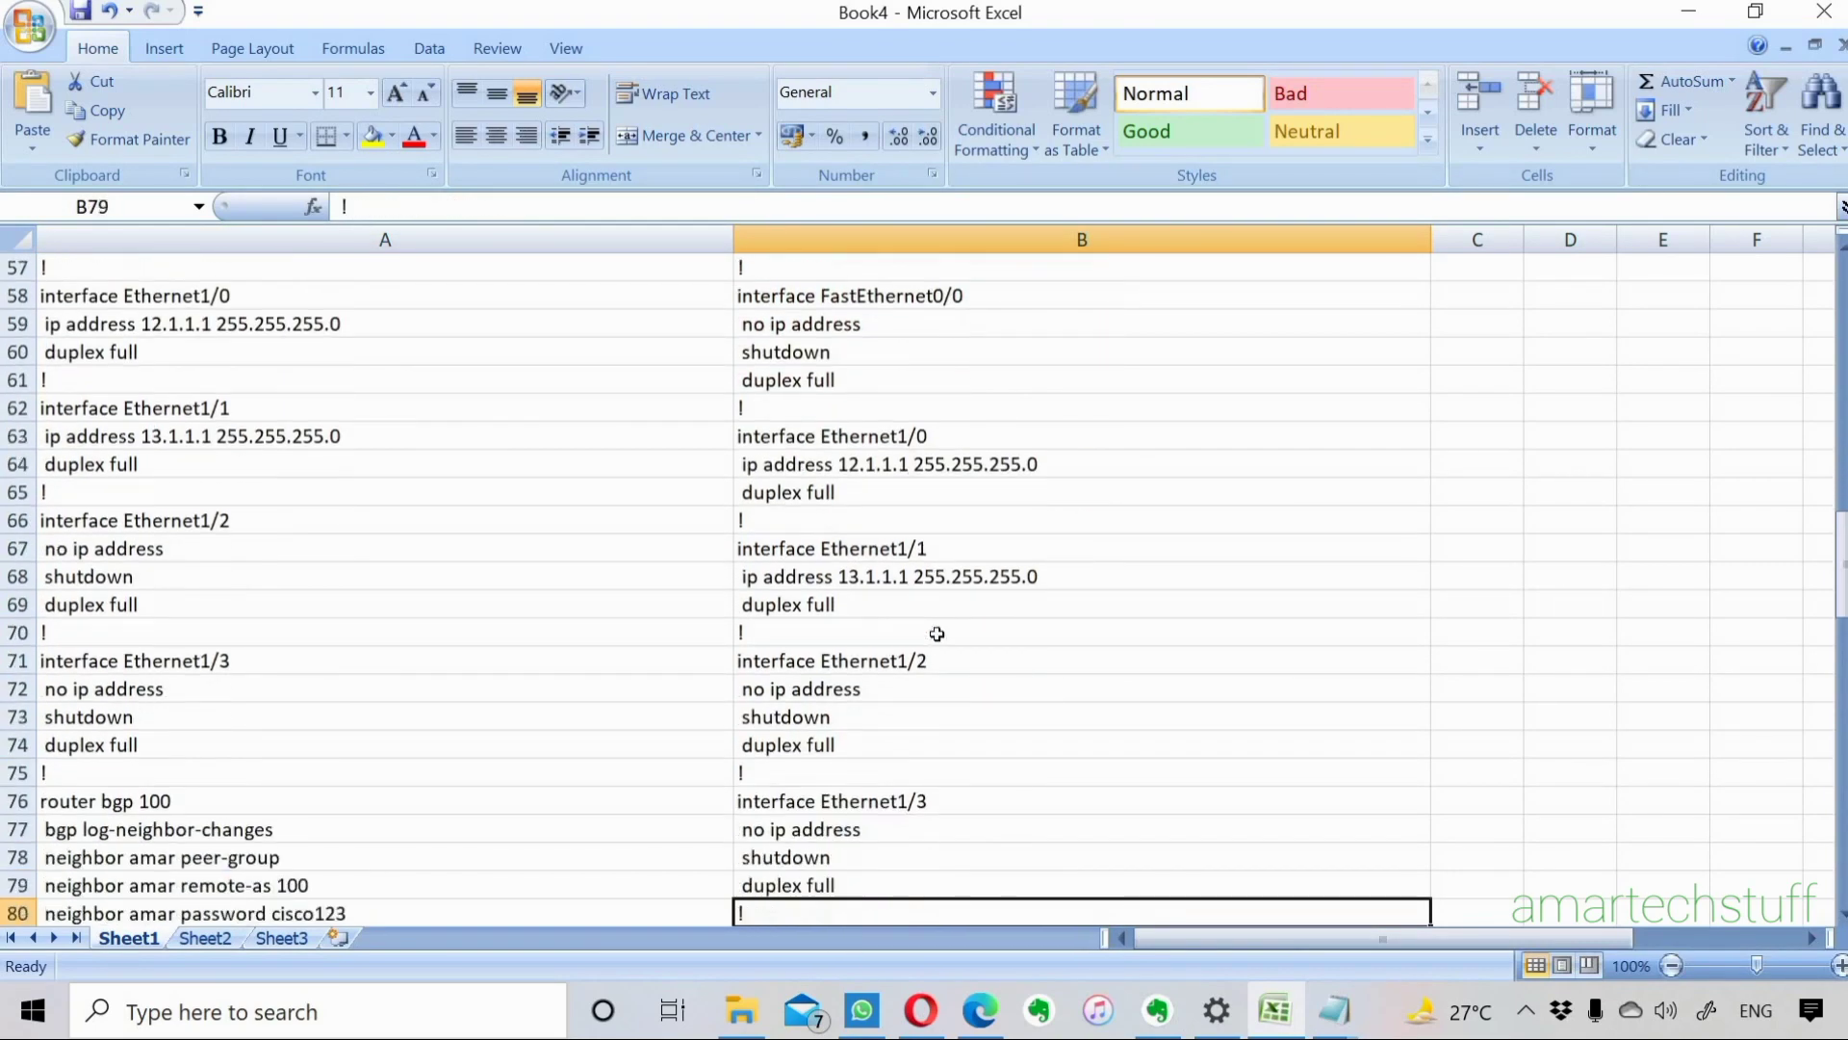
{"action": "key", "text": "Down"}
{"action": "key", "text": "Down"}
{"action": "key", "text": "Down"}
{"action": "key", "text": "Down"}
{"action": "key", "text": "Down"}
{"action": "key", "text": "Down"}
{"action": "key", "text": "Down"}
{"action": "key", "text": "Down"}
{"action": "key", "text": "Down"}
{"action": "key", "text": "Down"}
{"action": "key", "text": "Down"}
{"action": "key", "text": "Down"}
{"action": "key", "text": "Down"}
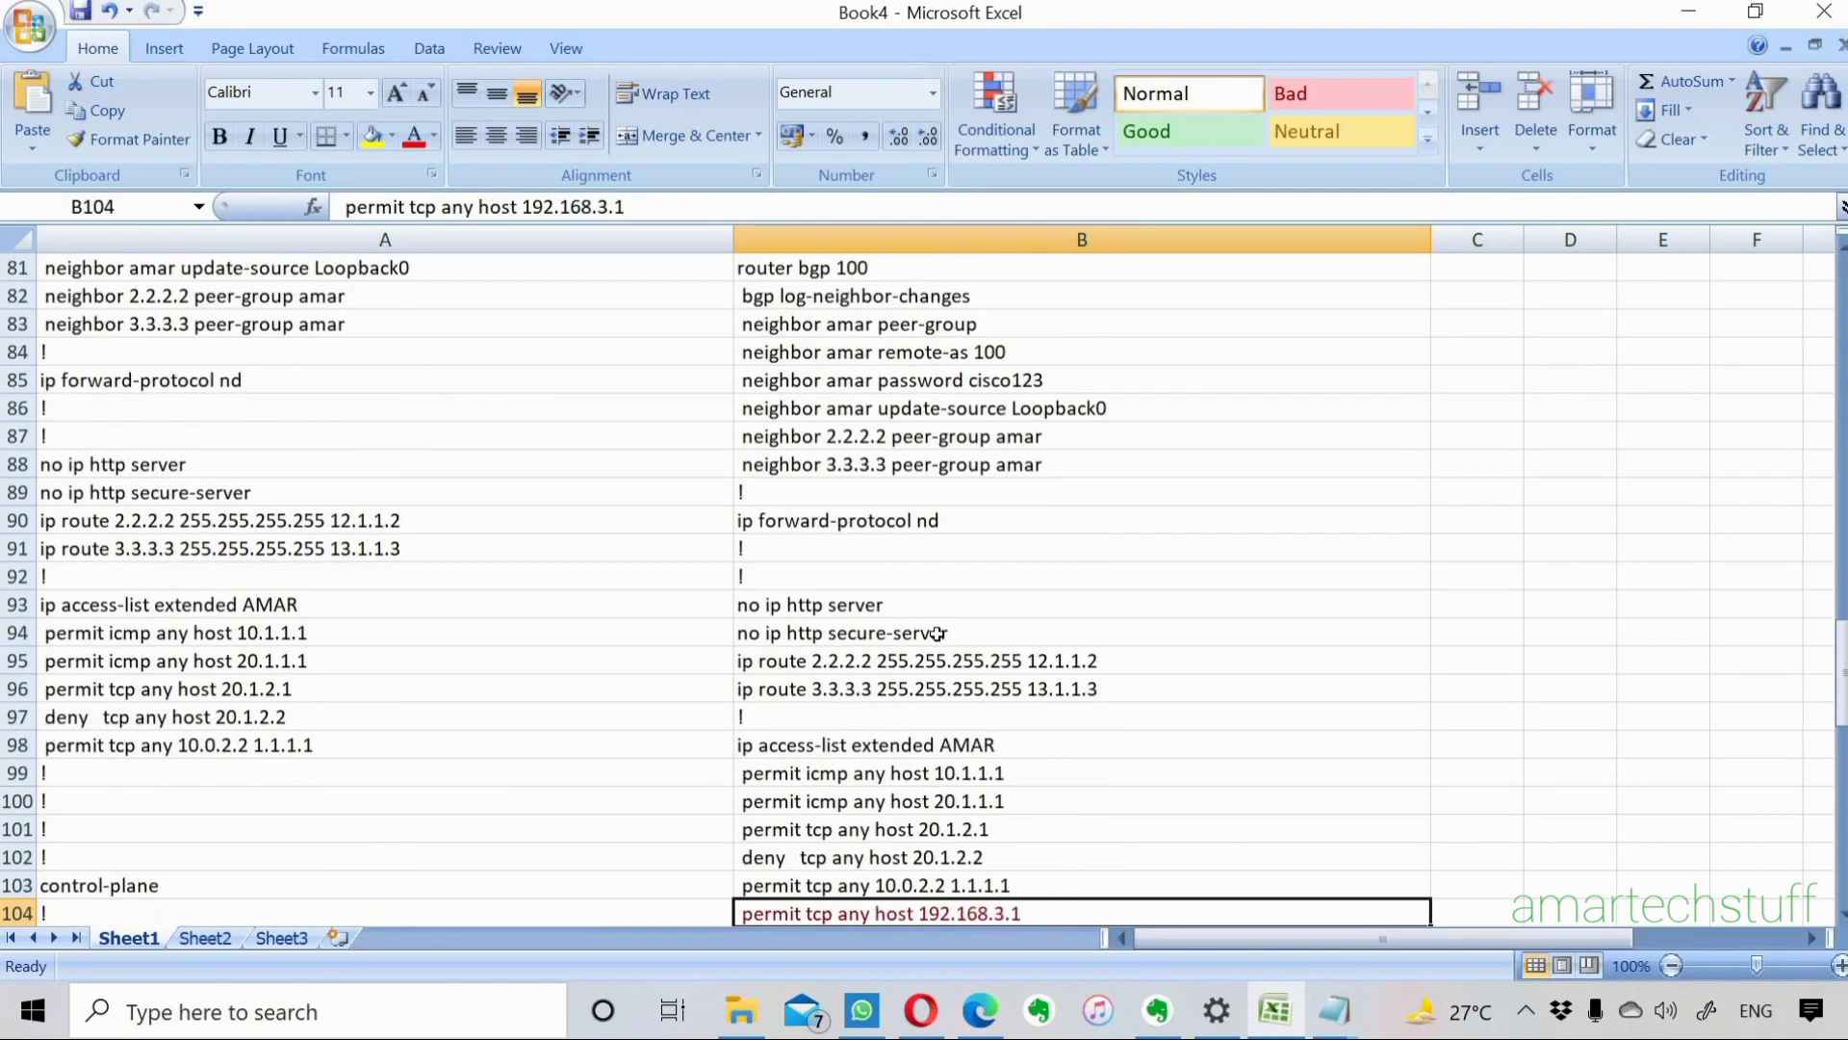
Compare the red-marked permit line in B104 with the access list AMAR entries in column A.
{"action": "key", "text": "Down"}
{"action": "key", "text": "Down"}
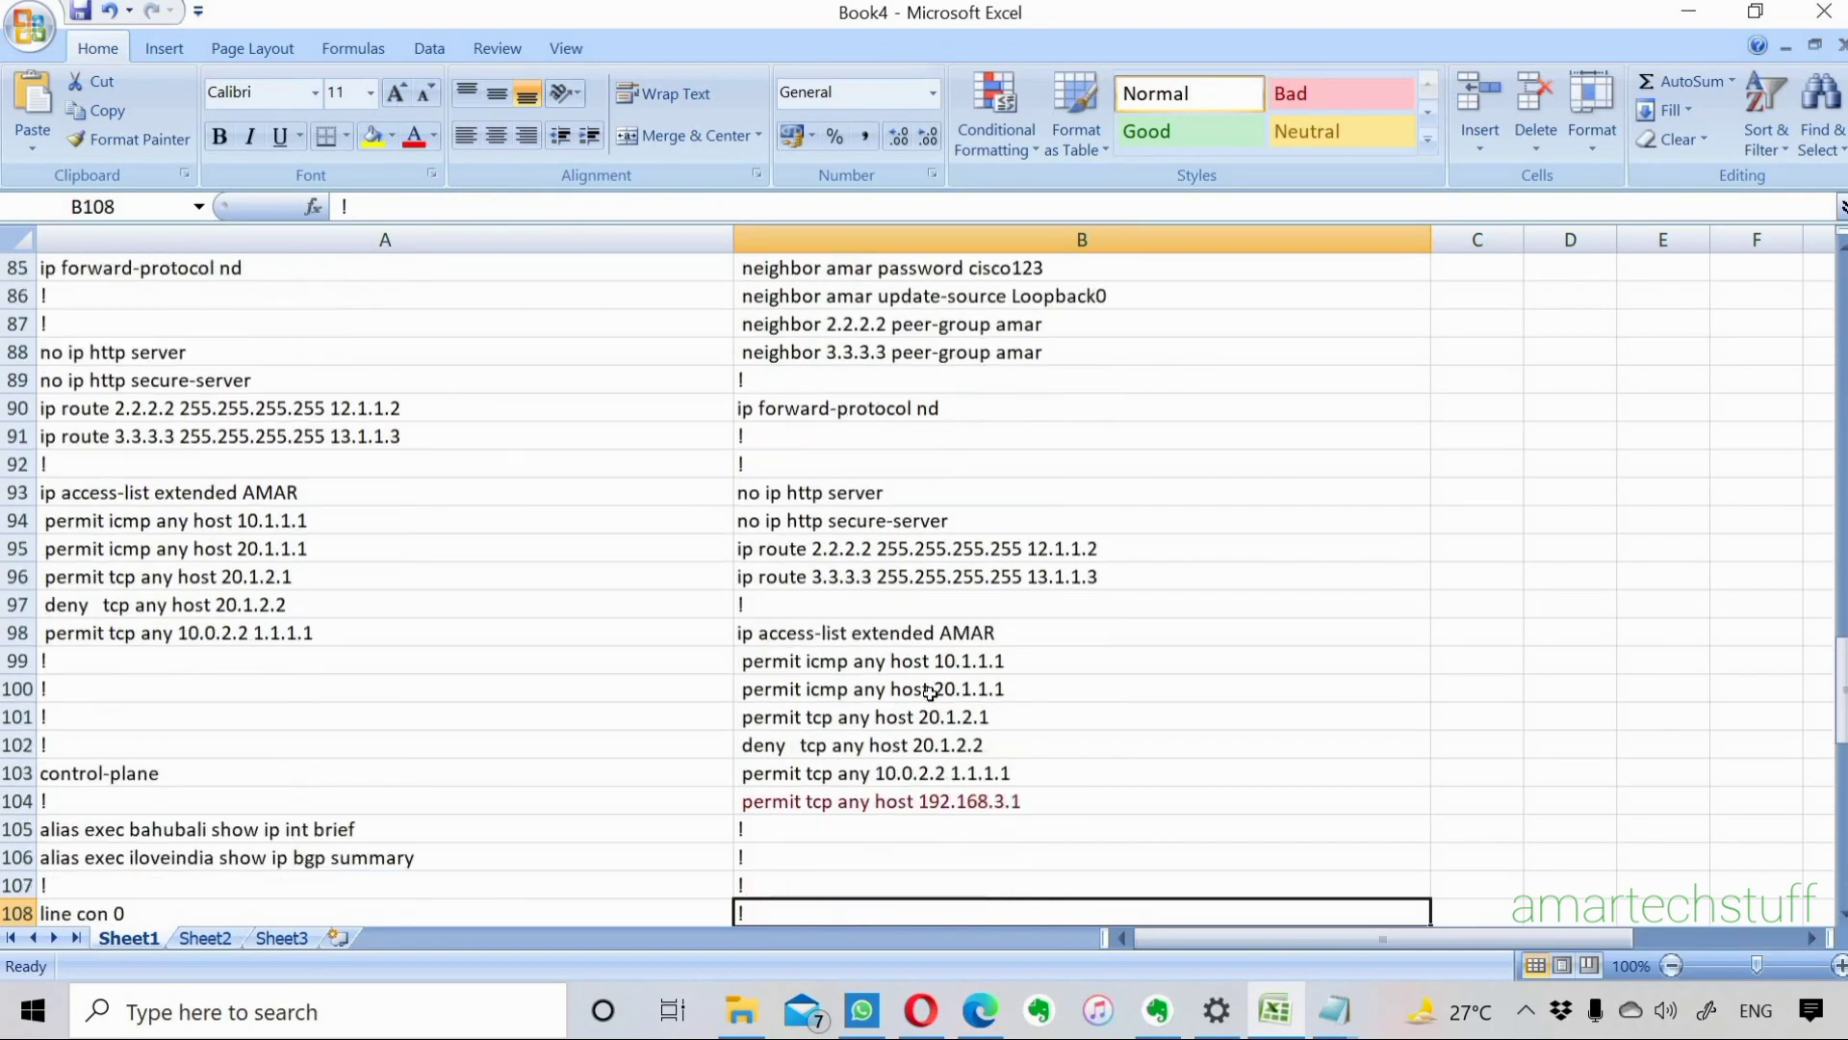
{"action": "left_click", "coordinate": [910, 802]}
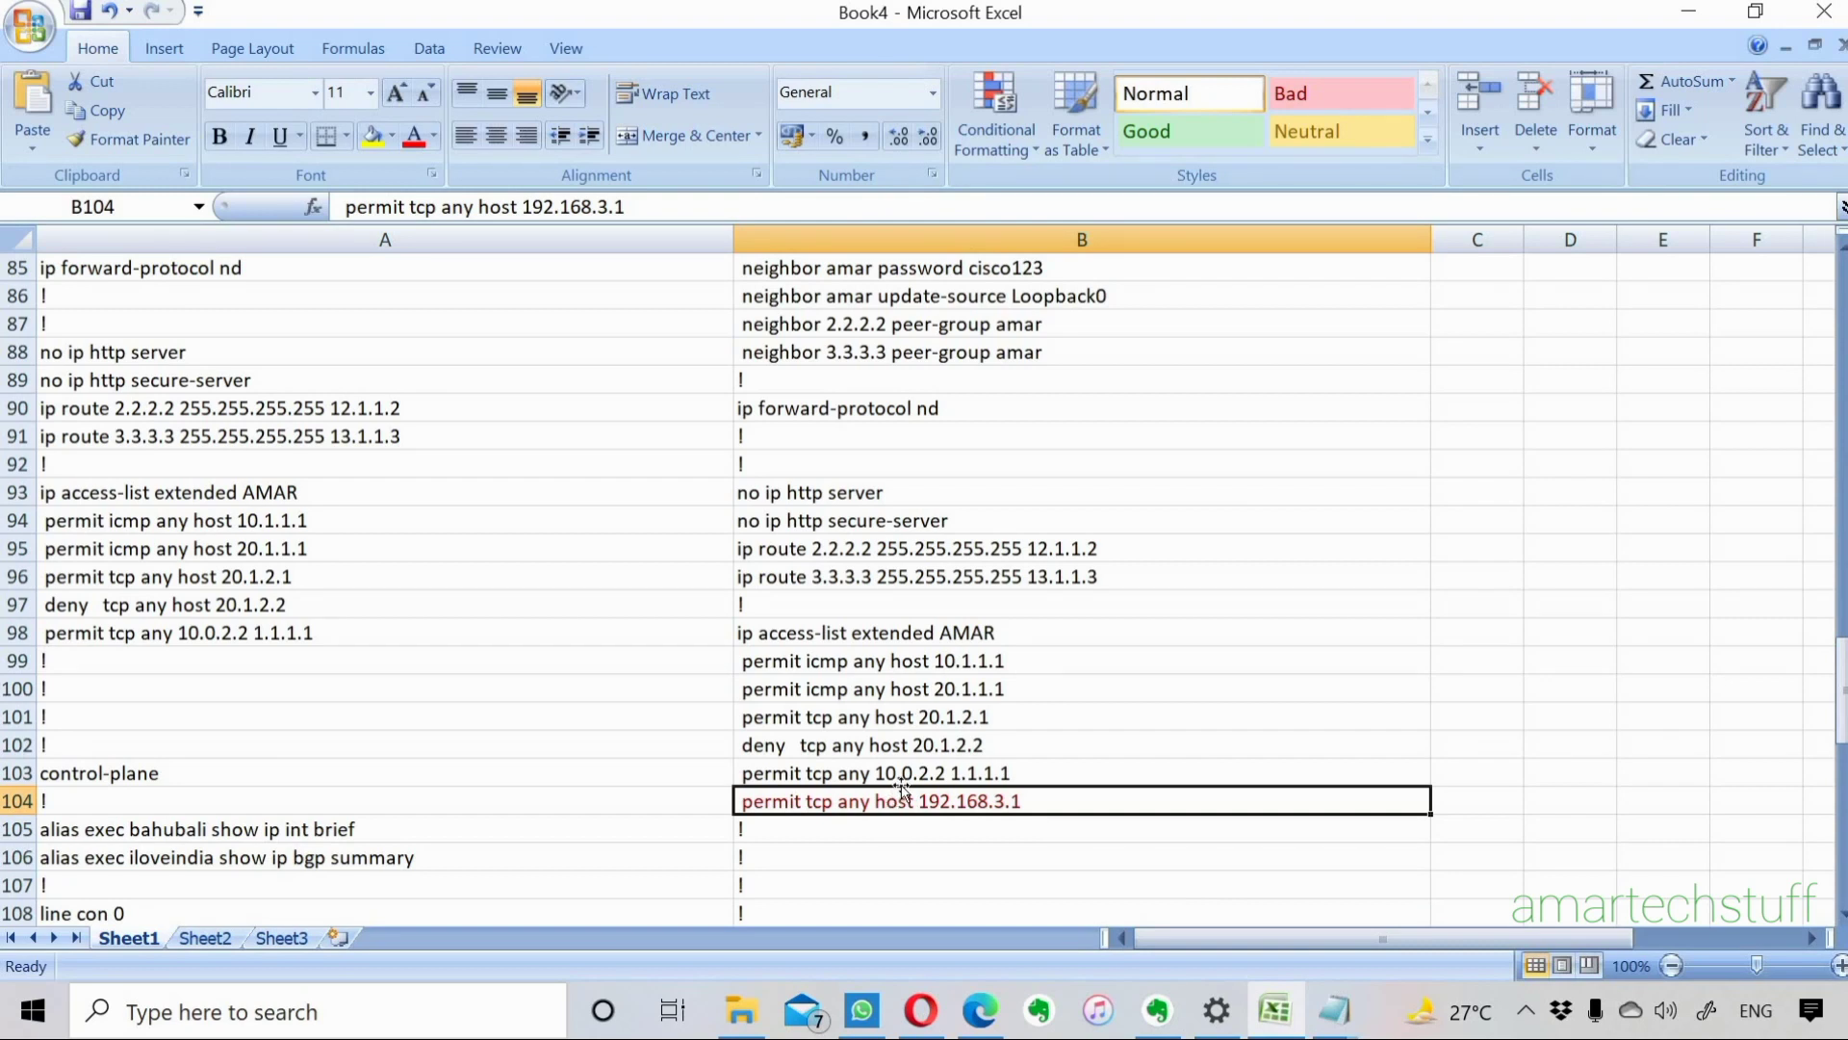
{"action": "left_click", "coordinate": [257, 663]}
{"action": "left_click", "coordinate": [911, 714]}
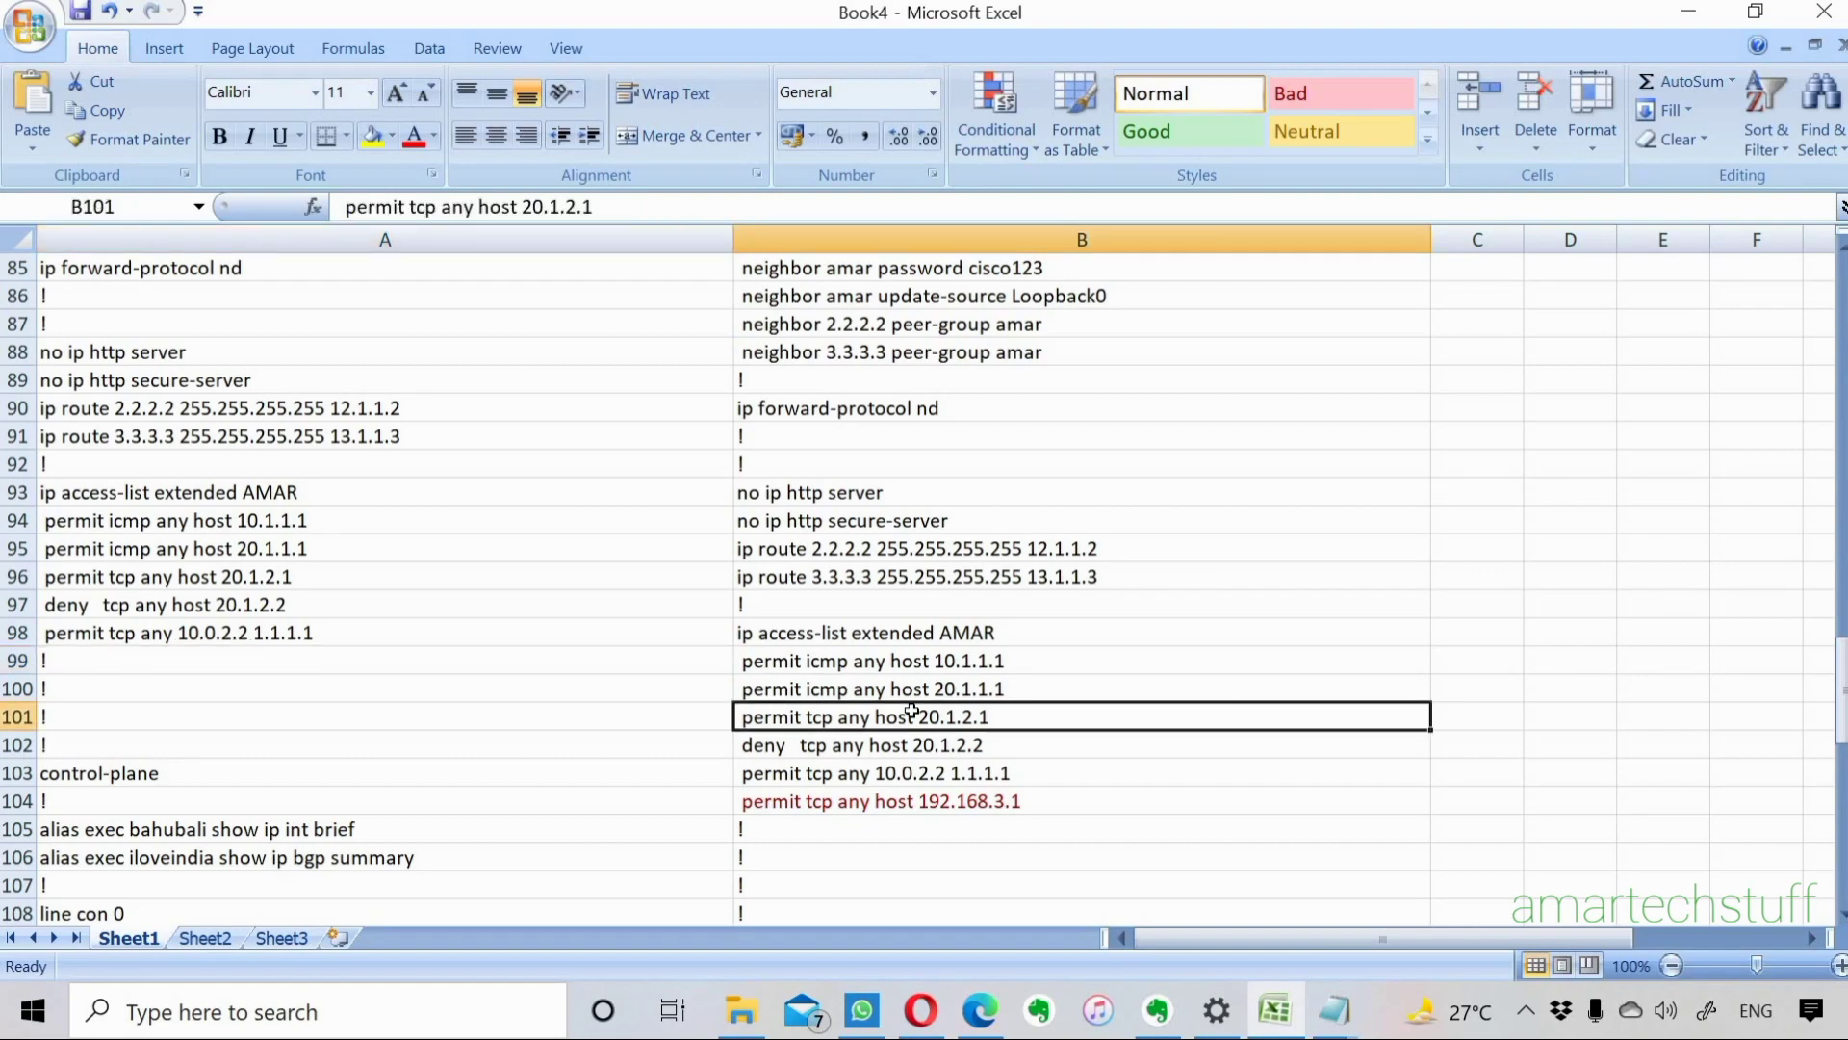
Review the rest of column B below the access list, through the last line of the post-check output, for red-marked lines.
{"action": "key", "text": "Down"}
{"action": "key", "text": "Down"}
{"action": "key", "text": "Down"}
{"action": "key", "text": "Down"}
{"action": "key", "text": "Down"}
{"action": "key", "text": "Down"}
{"action": "key", "text": "Down"}
{"action": "key", "text": "Down"}
{"action": "key", "text": "Down"}
{"action": "key", "text": "Down"}
{"action": "key", "text": "Down"}
{"action": "key", "text": "Down"}
{"action": "key", "text": "Down"}
{"action": "key", "text": "Down"}
{"action": "key", "text": "Down"}
{"action": "key", "text": "Down"}
{"action": "key", "text": "Down"}
{"action": "key", "text": "Down"}
{"action": "key", "text": "Down"}
{"action": "key", "text": "Down"}
{"action": "key", "text": "Down"}
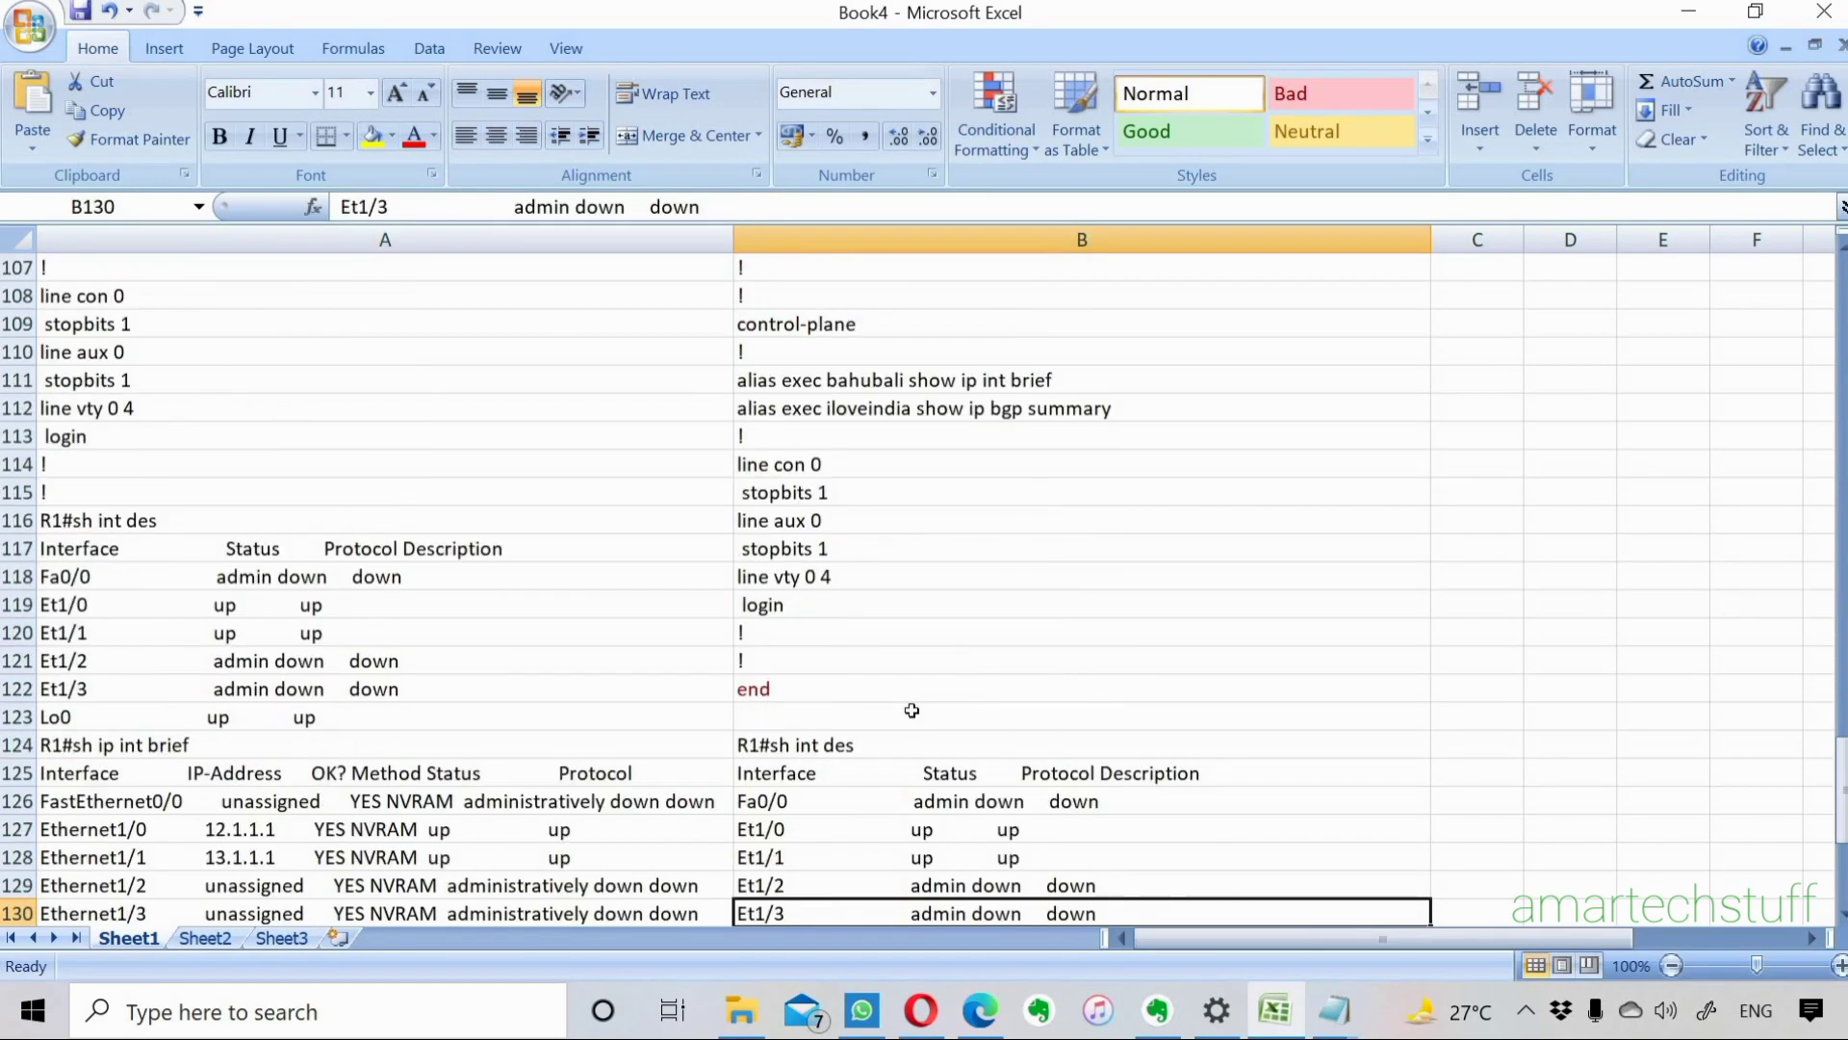
{"action": "key", "text": "Down"}
{"action": "key", "text": "Down"}
{"action": "key", "text": "Down"}
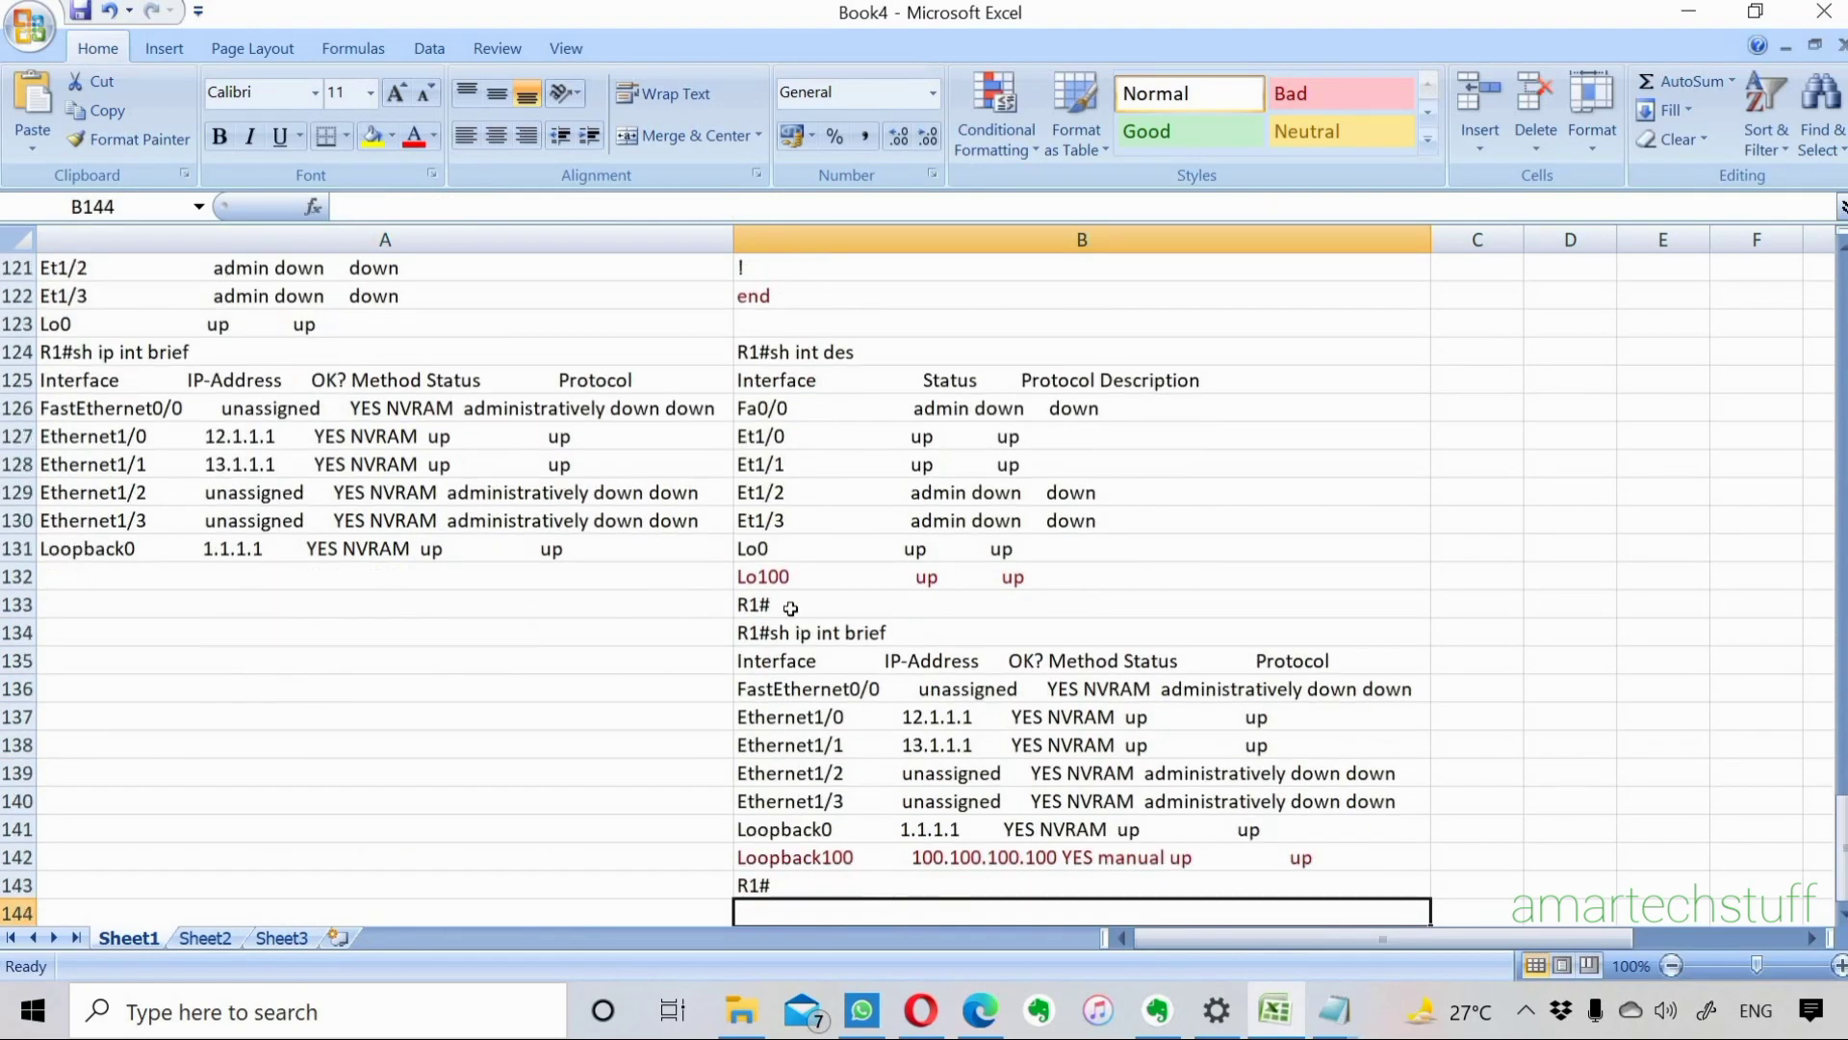
Examine the red-marked lines in column B's "sh int des" and "sh ip int brief" outputs, from row 124 to row 143.
{"action": "key", "text": "Up"}
{"action": "key", "text": "Up"}
{"action": "key", "text": "Up"}
{"action": "key", "text": "Up"}
{"action": "key", "text": "Up"}
{"action": "key", "text": "Up"}
{"action": "key", "text": "Up"}
{"action": "key", "text": "Up"}
{"action": "key", "text": "Up"}
{"action": "key", "text": "Up"}
{"action": "key", "text": "Up"}
{"action": "key", "text": "Up"}
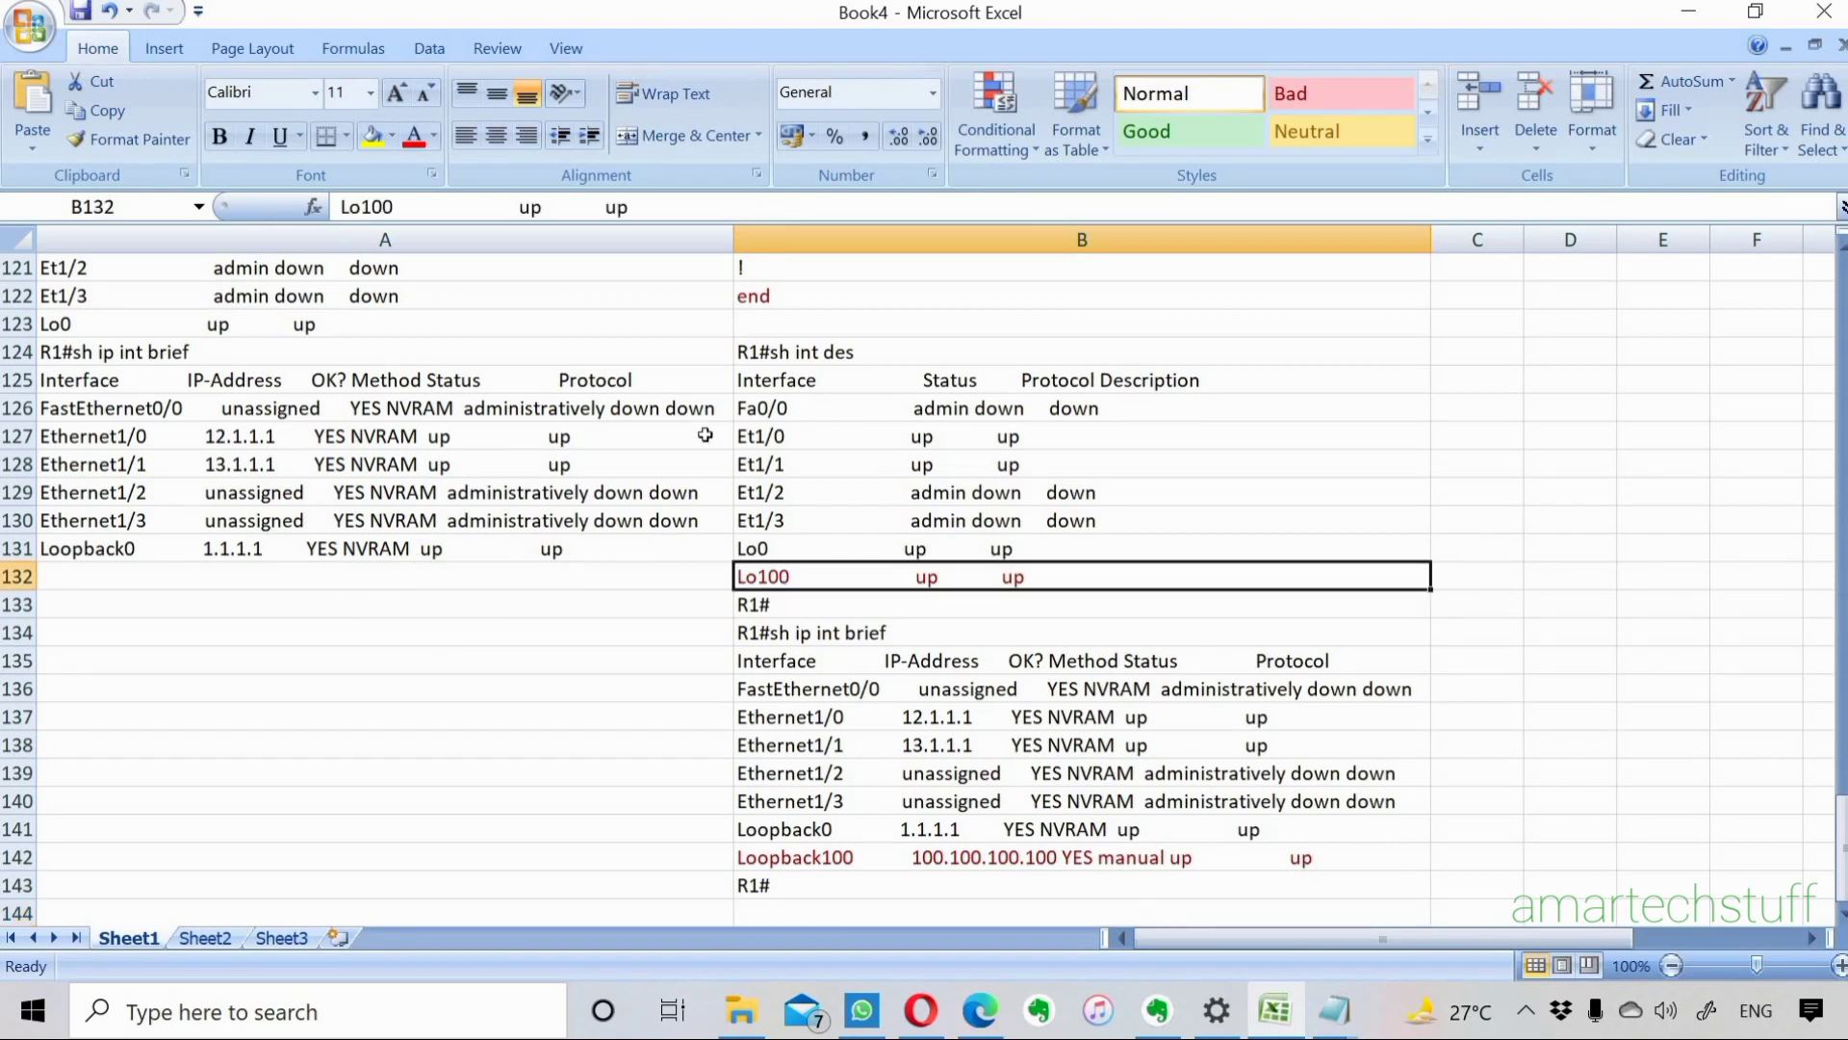
{"action": "left_click", "coordinate": [784, 353]}
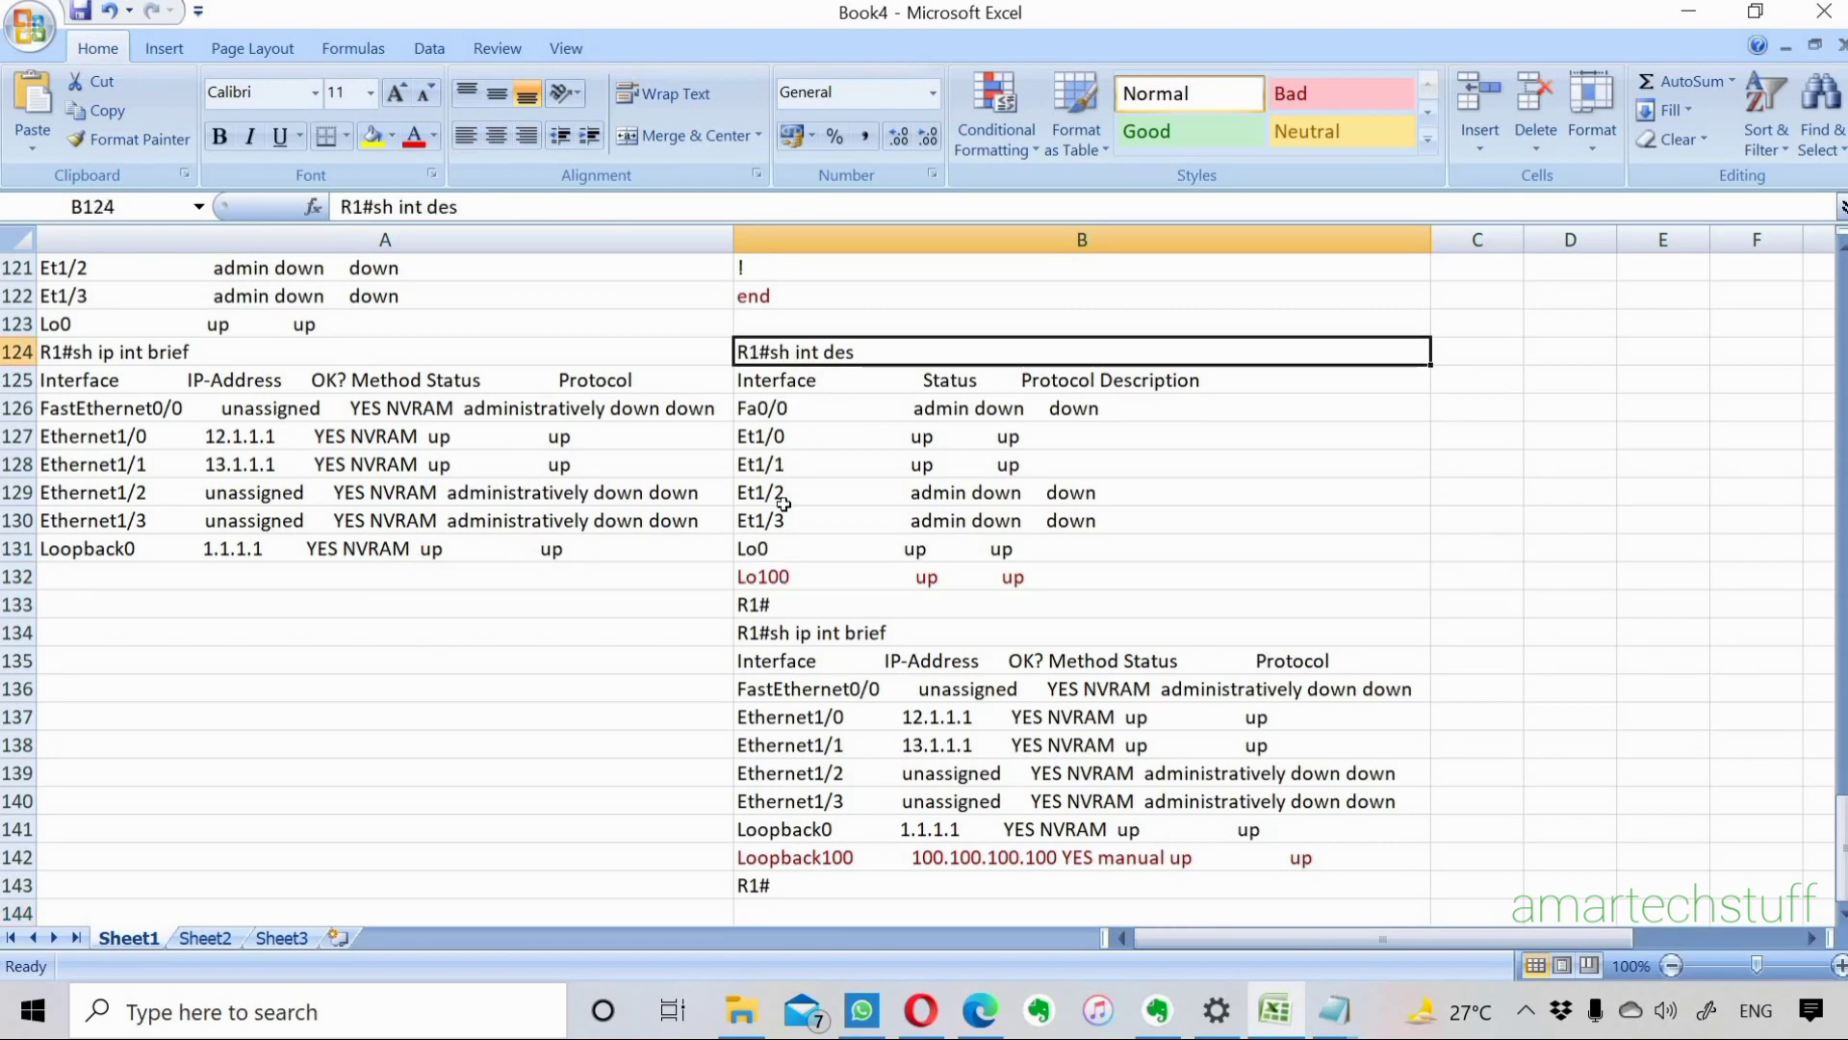
{"action": "left_click", "coordinate": [767, 578]}
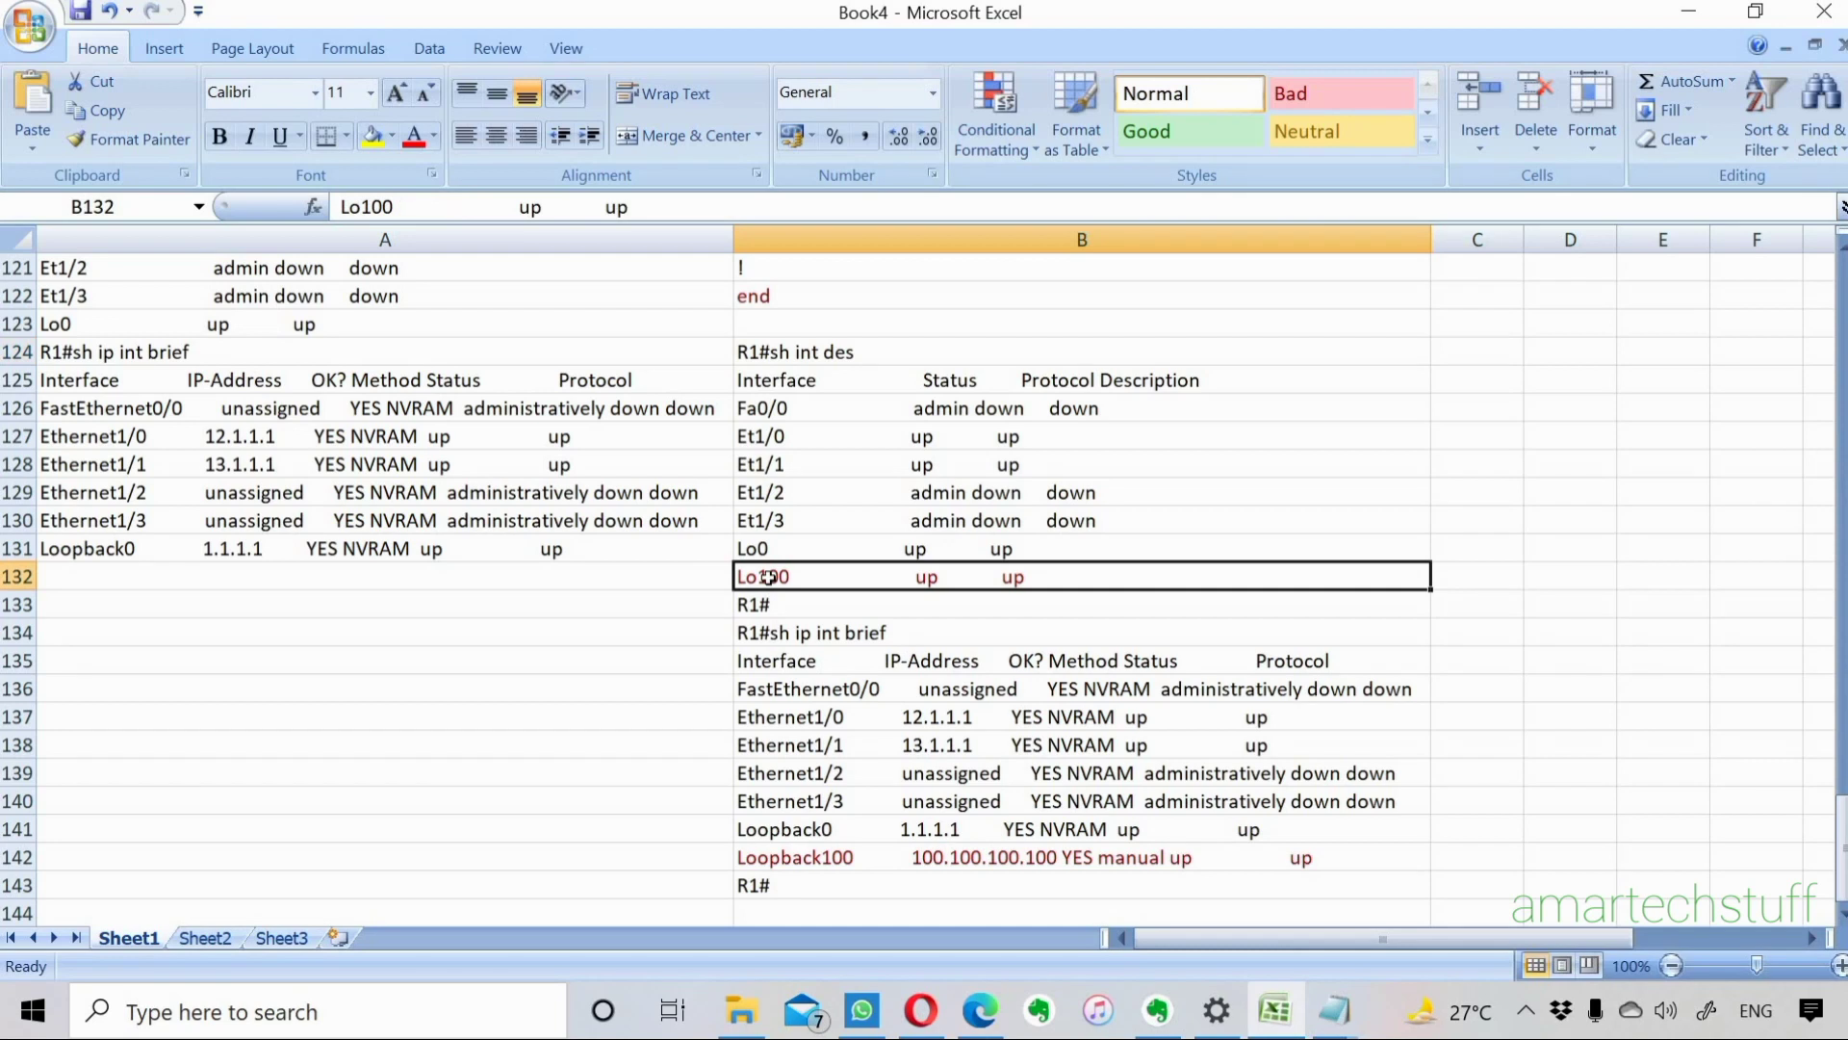
{"action": "key", "text": "Down"}
{"action": "key", "text": "Down"}
{"action": "key", "text": "Down"}
{"action": "key", "text": "Down"}
{"action": "key", "text": "Down"}
{"action": "key", "text": "Down"}
{"action": "key", "text": "Down"}
{"action": "key", "text": "Down"}
{"action": "key", "text": "Down"}
{"action": "key", "text": "Down"}
{"action": "key", "text": "Down"}
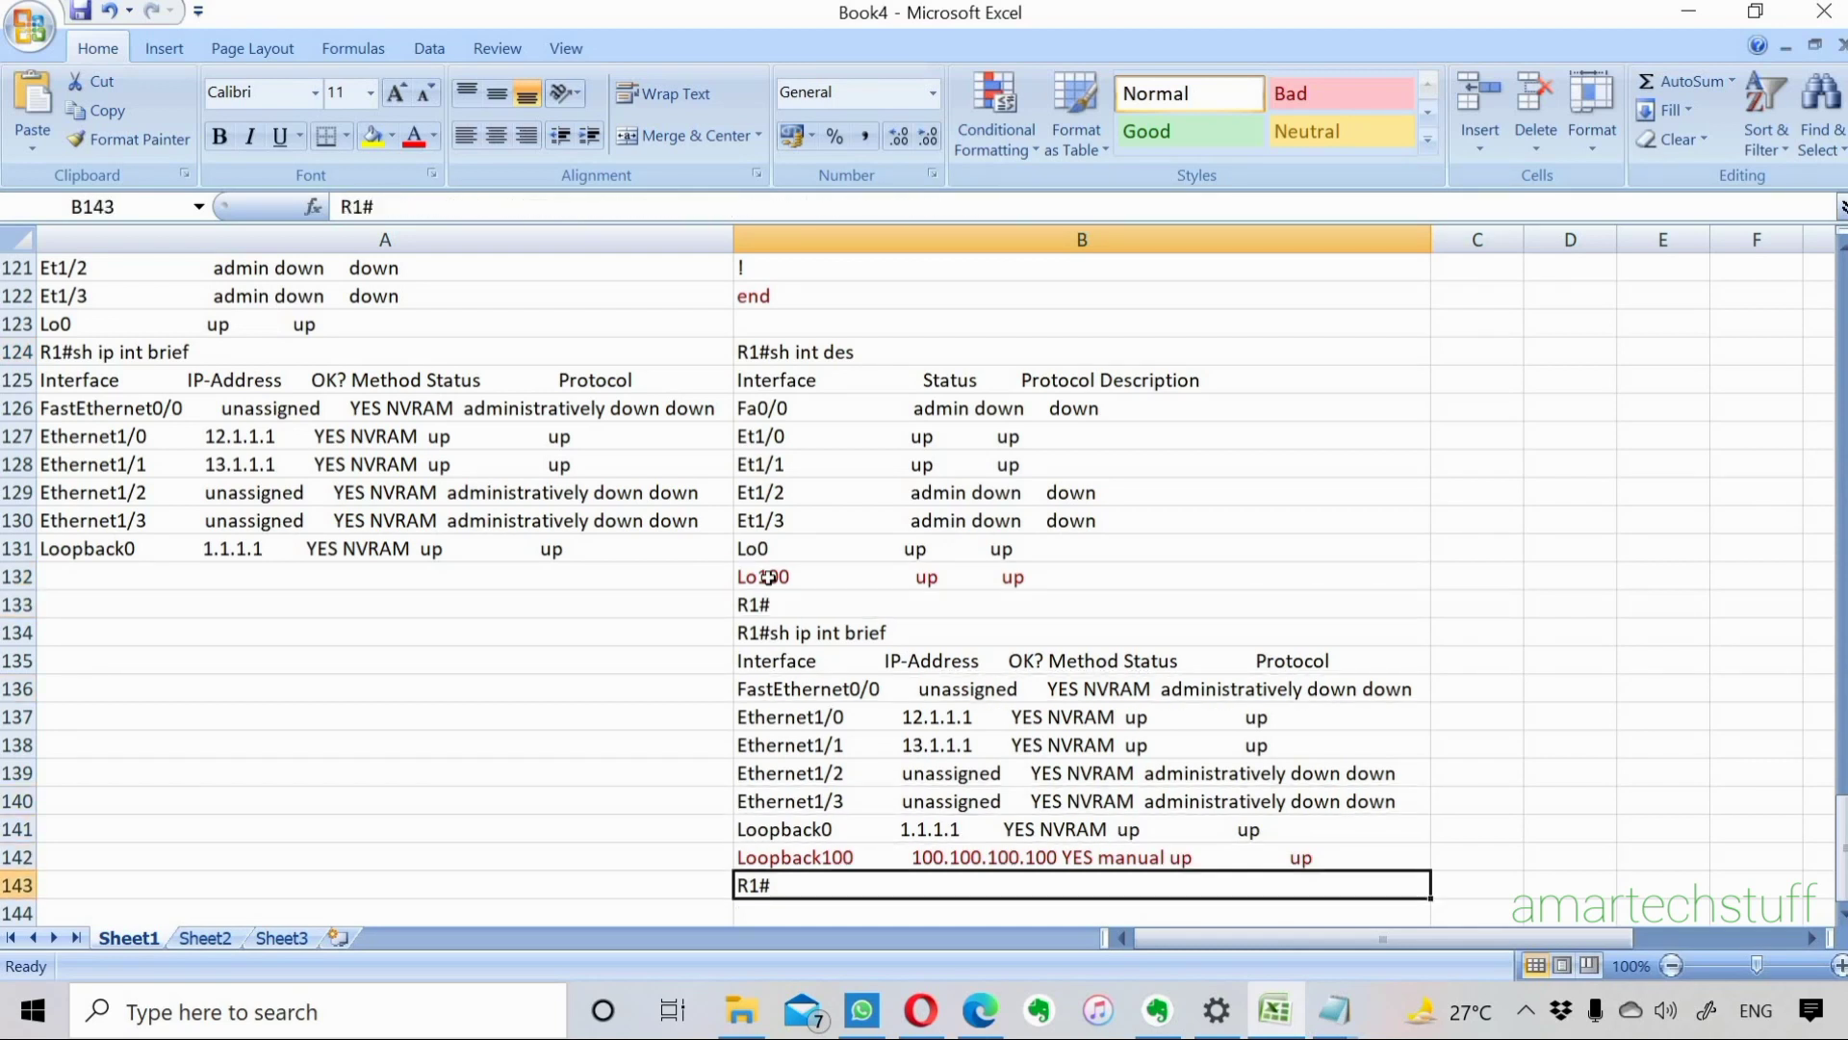
Go back up through column B from row 143 to the "R1#sh run" line in B1.
{"action": "key", "text": "Up"}
{"action": "key", "text": "Up"}
{"action": "key", "text": "Up"}
{"action": "key", "text": "Up"}
{"action": "key", "text": "Up"}
{"action": "key", "text": "Up"}
{"action": "key", "text": "Up"}
{"action": "key", "text": "Up"}
{"action": "key", "text": "Up"}
{"action": "key", "text": "Up"}
{"action": "key", "text": "Up"}
{"action": "key", "text": "Up"}
{"action": "key", "text": "Up"}
{"action": "key", "text": "Up"}
{"action": "key", "text": "Up"}
{"action": "key", "text": "Up"}
{"action": "key", "text": "Up"}
{"action": "key", "text": "Up"}
{"action": "key", "text": "Up"}
{"action": "key", "text": "Up"}
{"action": "key", "text": "Up"}
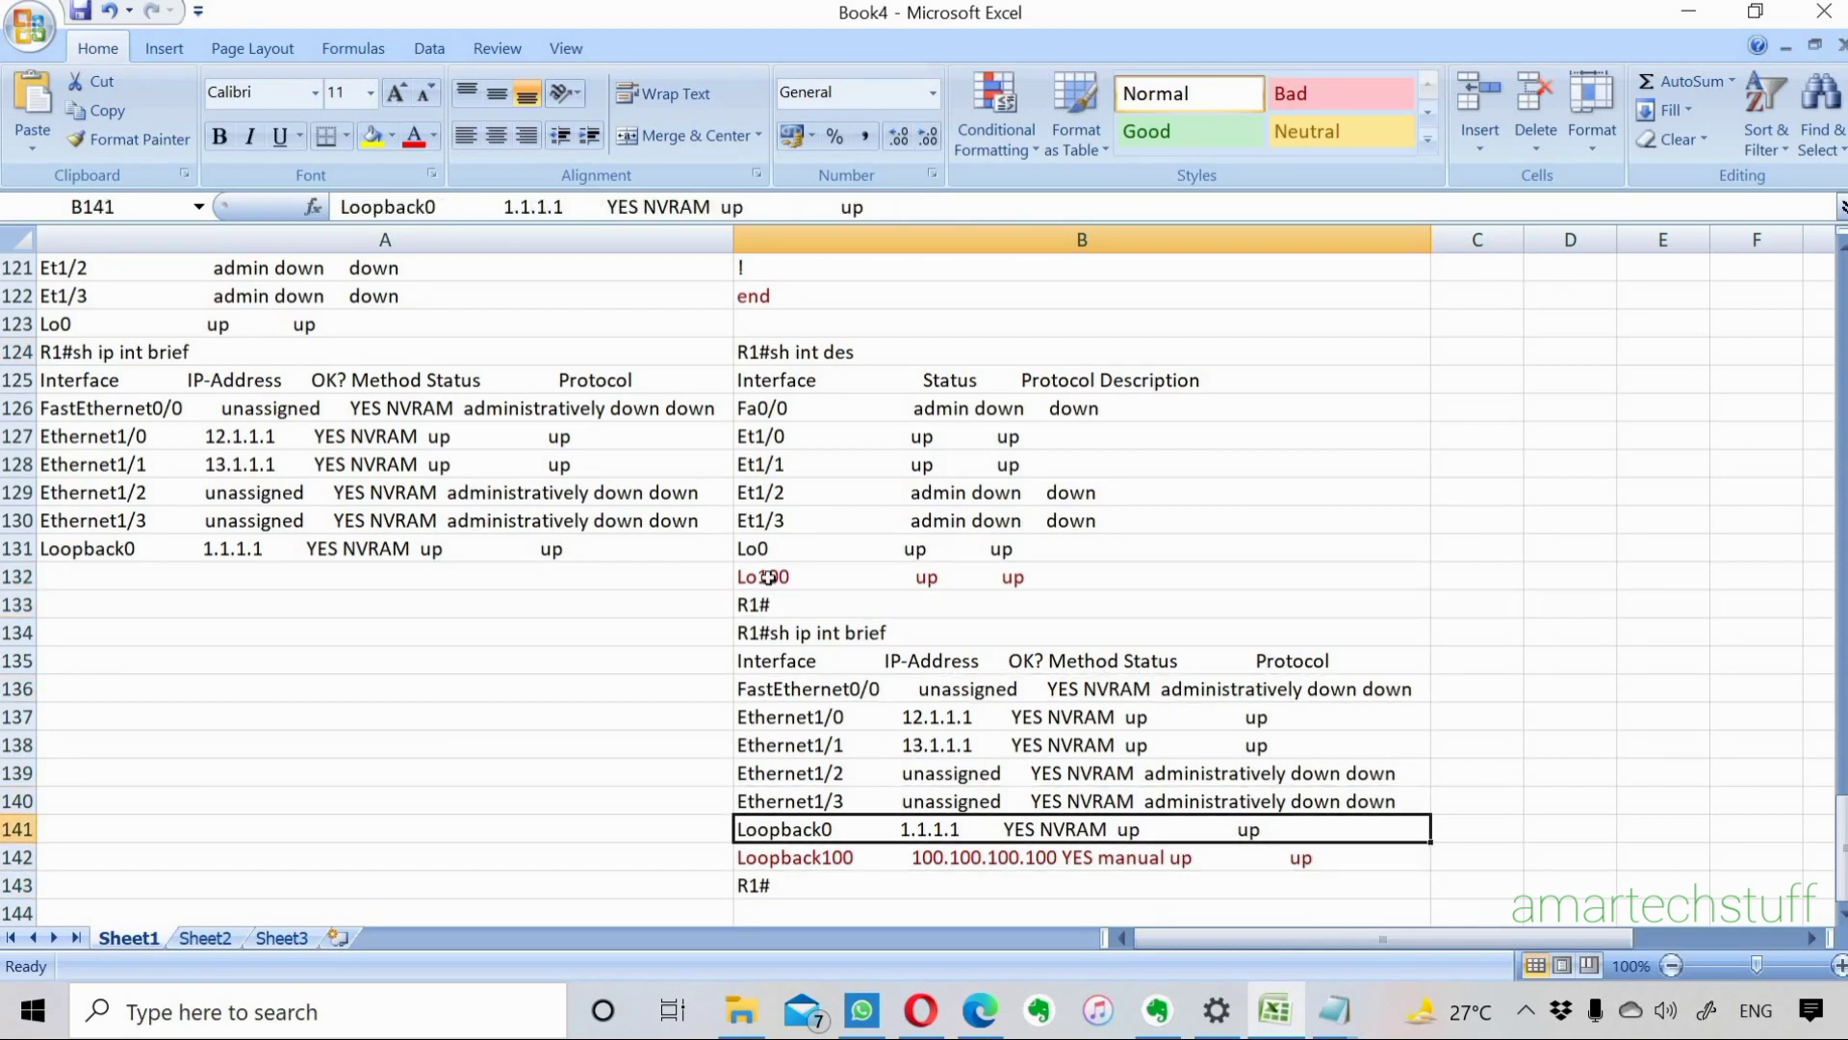
{"action": "key", "text": "Up"}
{"action": "key", "text": "Up"}
{"action": "key", "text": "Up"}
{"action": "key", "text": "Up"}
{"action": "key", "text": "Up"}
{"action": "key", "text": "Up"}
{"action": "key", "text": "Up"}
{"action": "key", "text": "Up"}
{"action": "key", "text": "Up"}
{"action": "key", "text": "Up"}
{"action": "key", "text": "Up"}
{"action": "key", "text": "Up"}
{"action": "key", "text": "Up"}
{"action": "key", "text": "Up"}
{"action": "key", "text": "Up"}
{"action": "key", "text": "Up"}
{"action": "key", "text": "Up"}
{"action": "key", "text": "Up"}
{"action": "key", "text": "Up"}
{"action": "key", "text": "Up"}
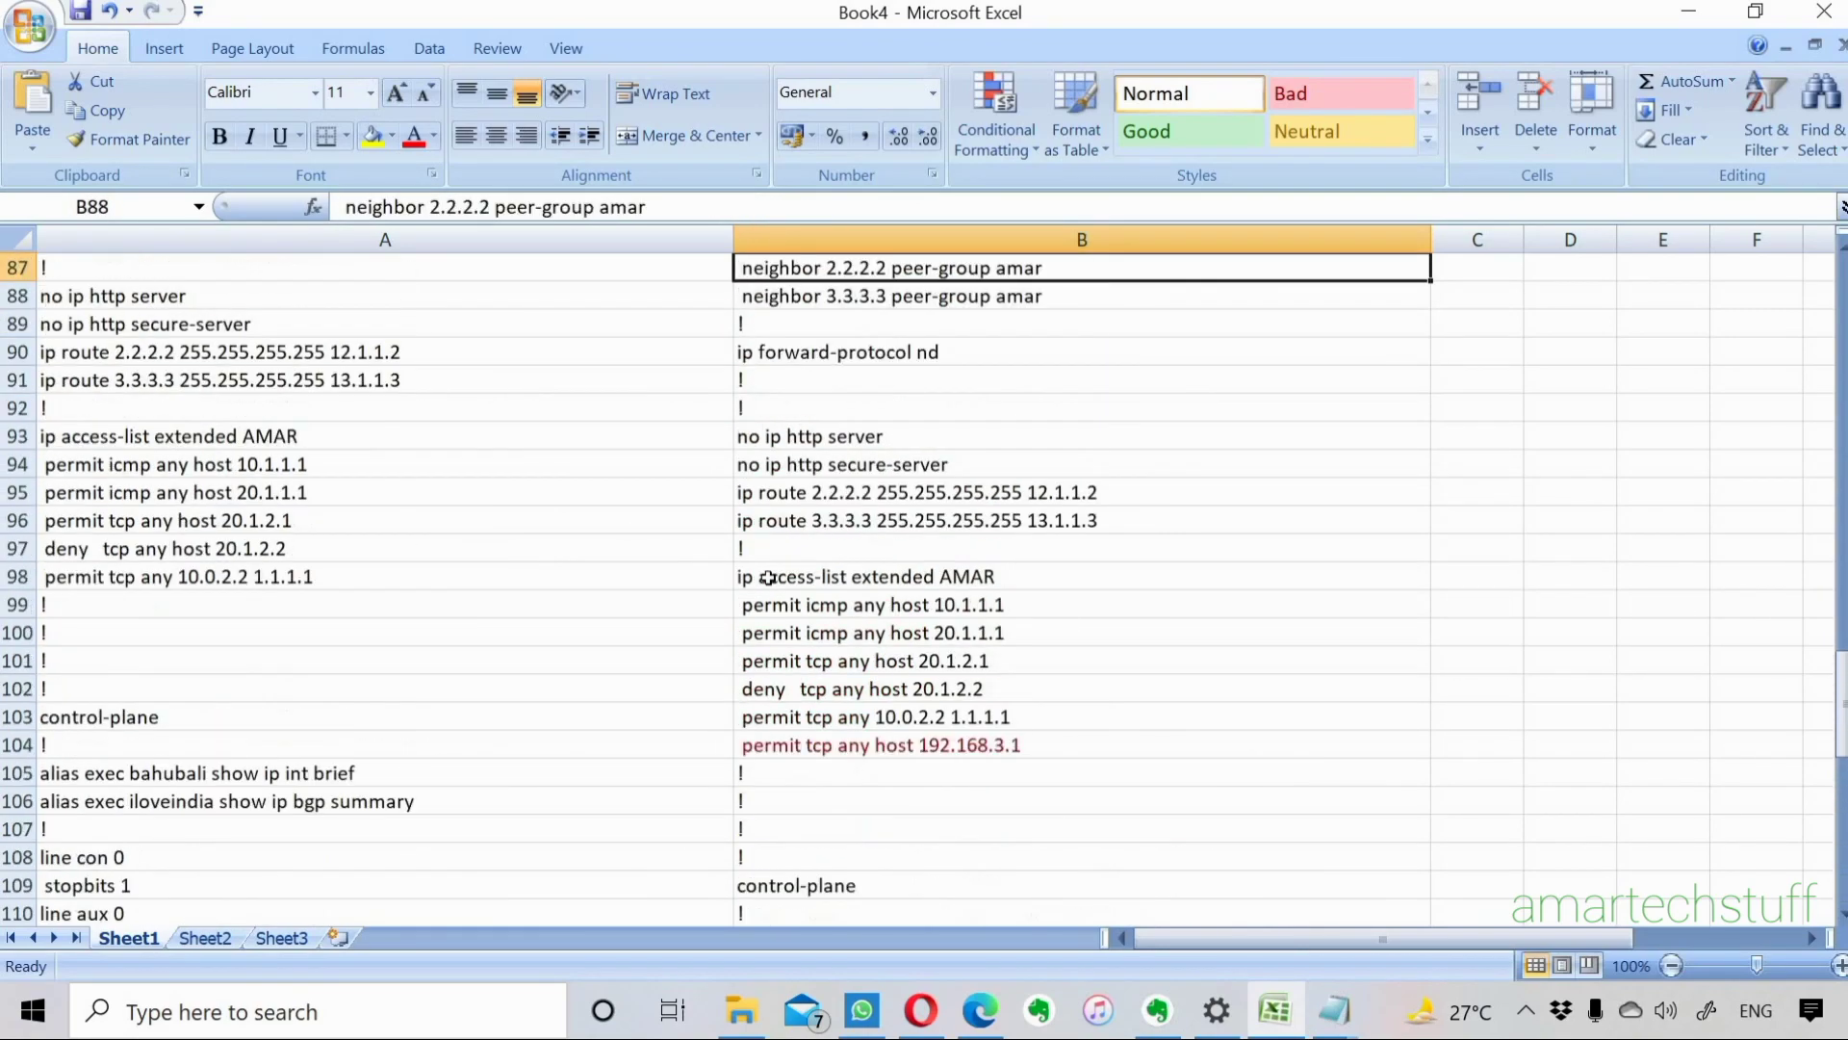
{"action": "key", "text": "Up"}
{"action": "key", "text": "Up"}
{"action": "key", "text": "Up"}
{"action": "key", "text": "Up"}
{"action": "key", "text": "Up"}
{"action": "key", "text": "Up"}
{"action": "key", "text": "Up"}
{"action": "key", "text": "Up"}
{"action": "key", "text": "Up"}
{"action": "key", "text": "Up"}
{"action": "key", "text": "Up"}
{"action": "key", "text": "Up"}
{"action": "key", "text": "Up"}
{"action": "key", "text": "Up"}
{"action": "key", "text": "Up"}
{"action": "key", "text": "Up"}
{"action": "key", "text": "Up"}
{"action": "key", "text": "Up"}
{"action": "key", "text": "Up"}
{"action": "key", "text": "Up"}
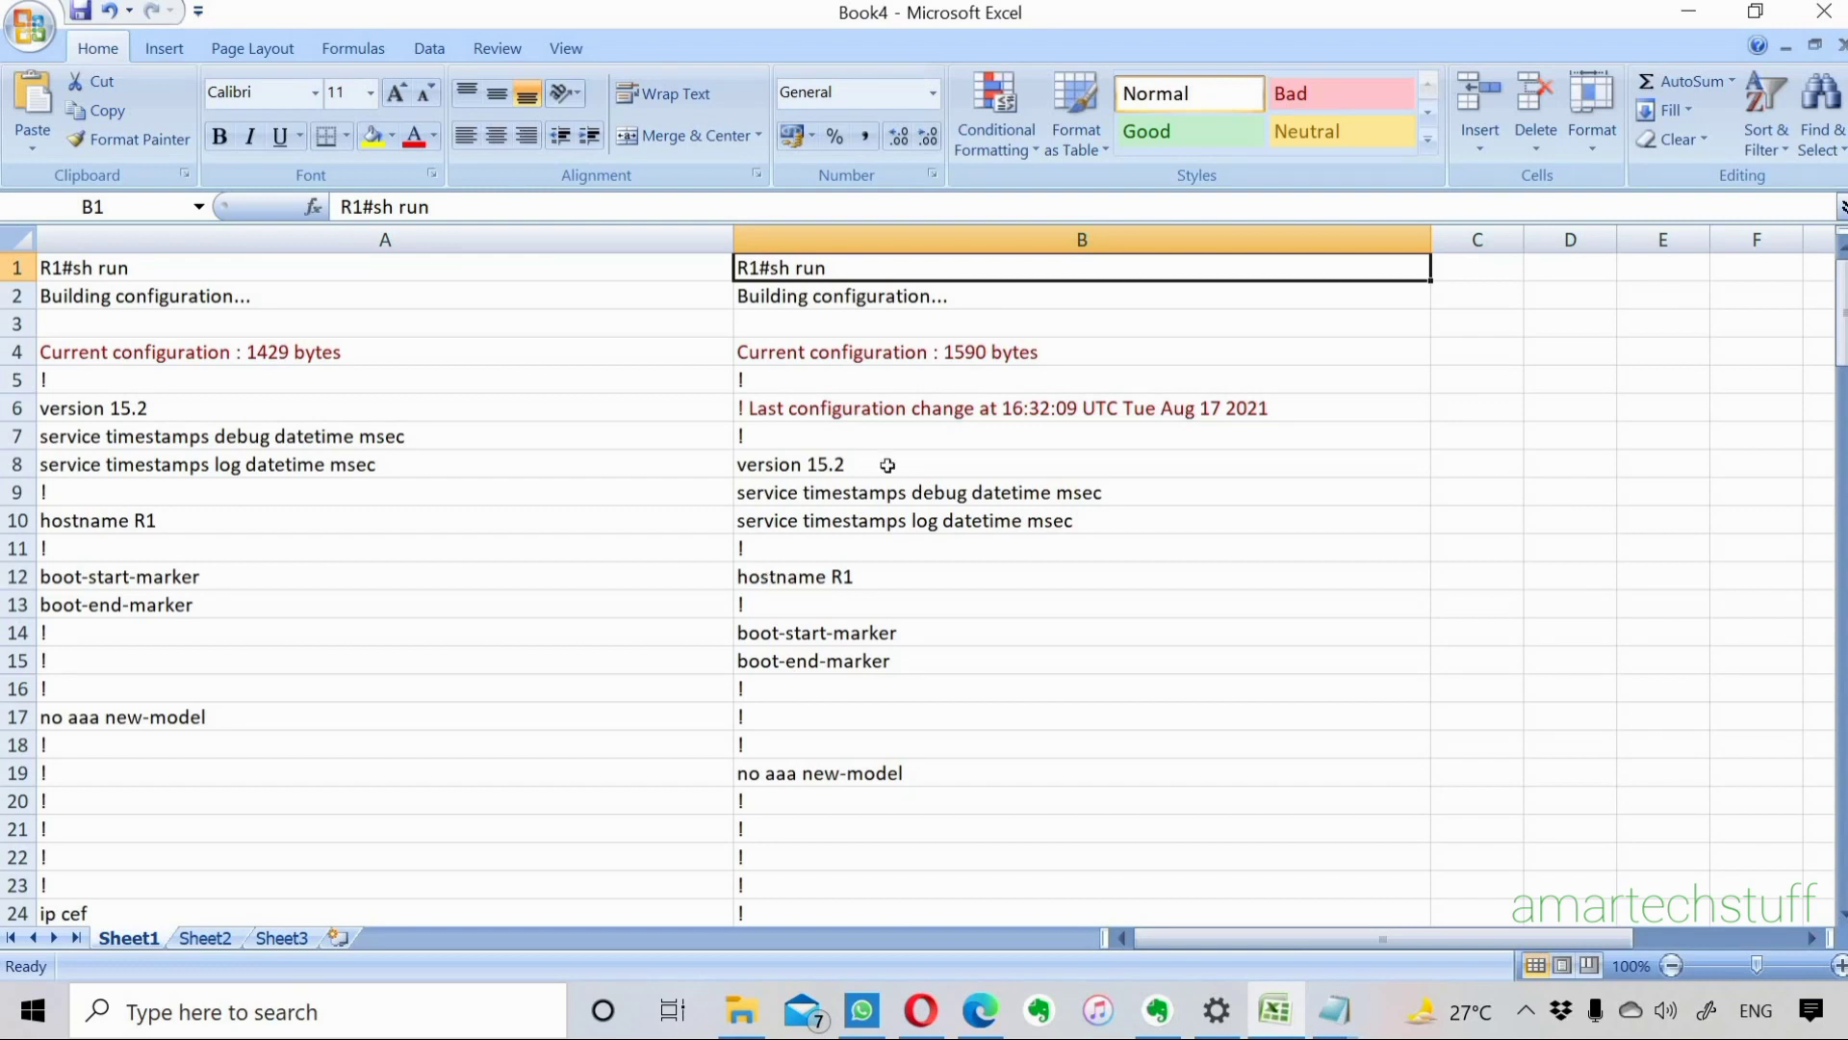
Add a filter to column B and filter it by the dark red font colour.
{"action": "left_click", "coordinate": [1006, 242]}
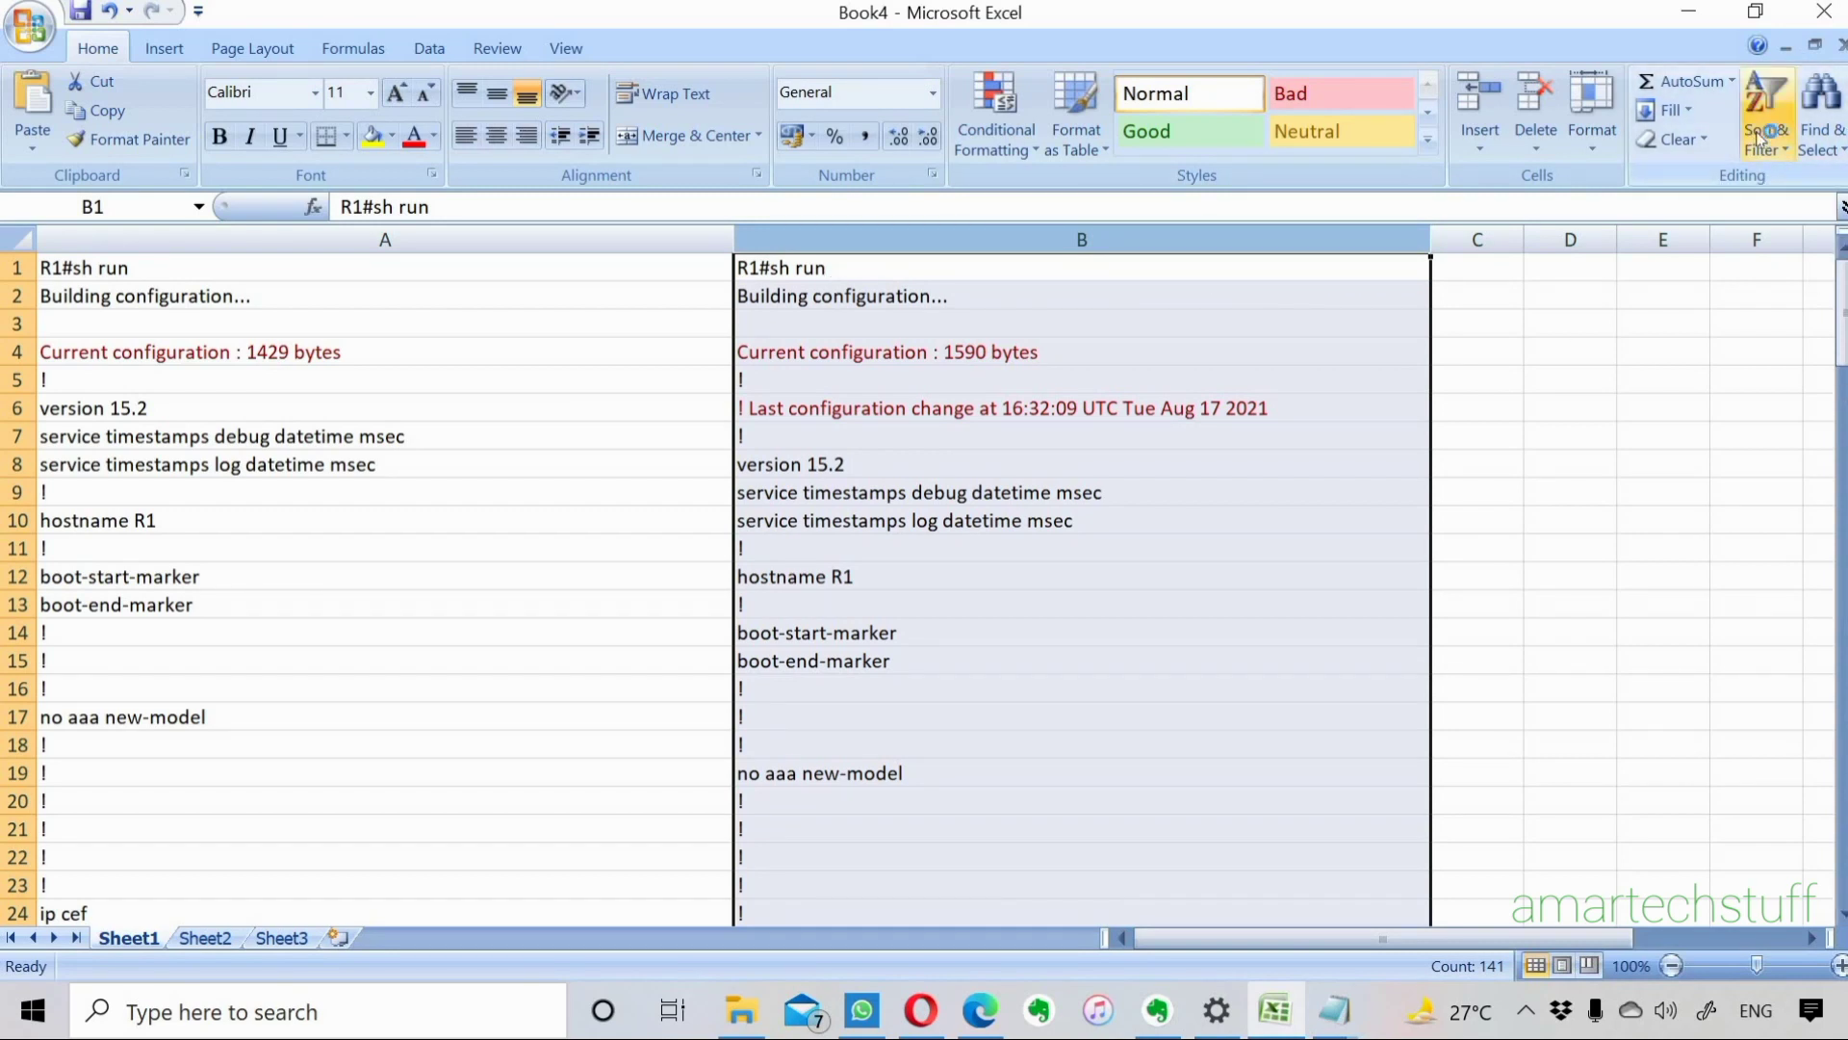
{"action": "left_click", "coordinate": [1758, 138]}
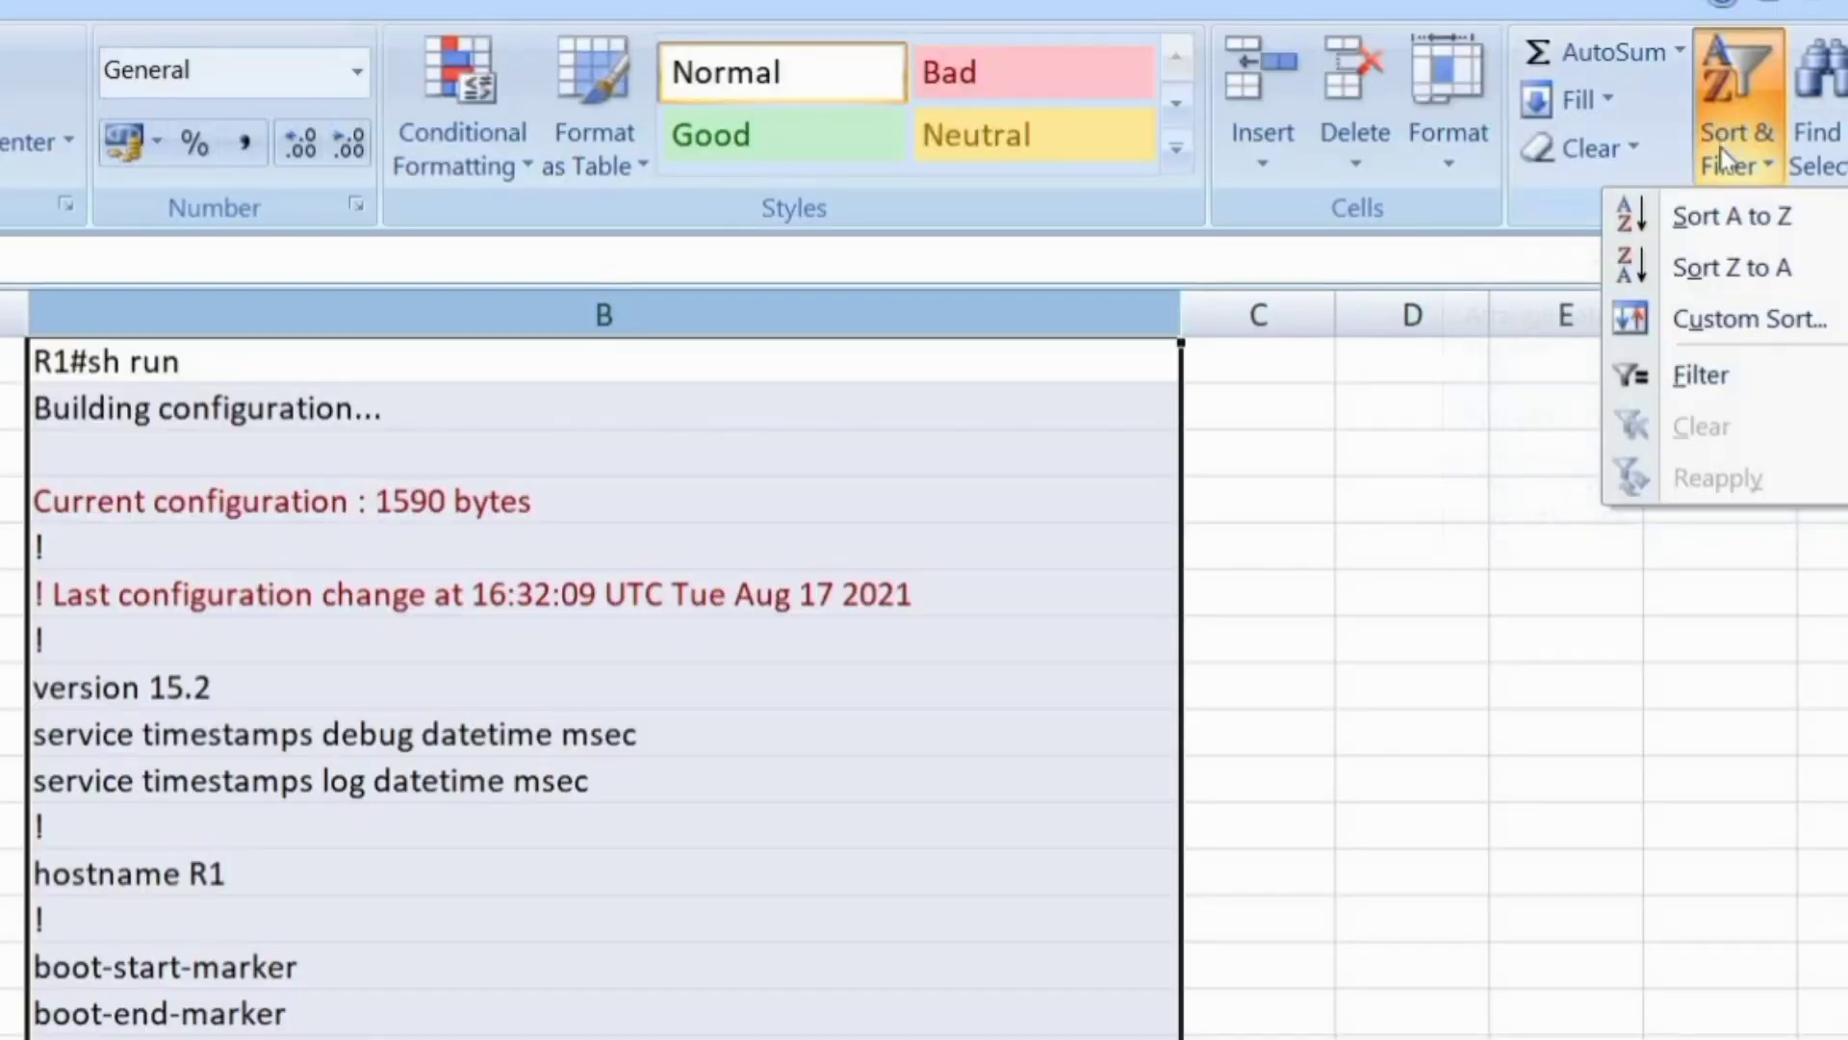
{"action": "left_click", "coordinate": [1700, 373]}
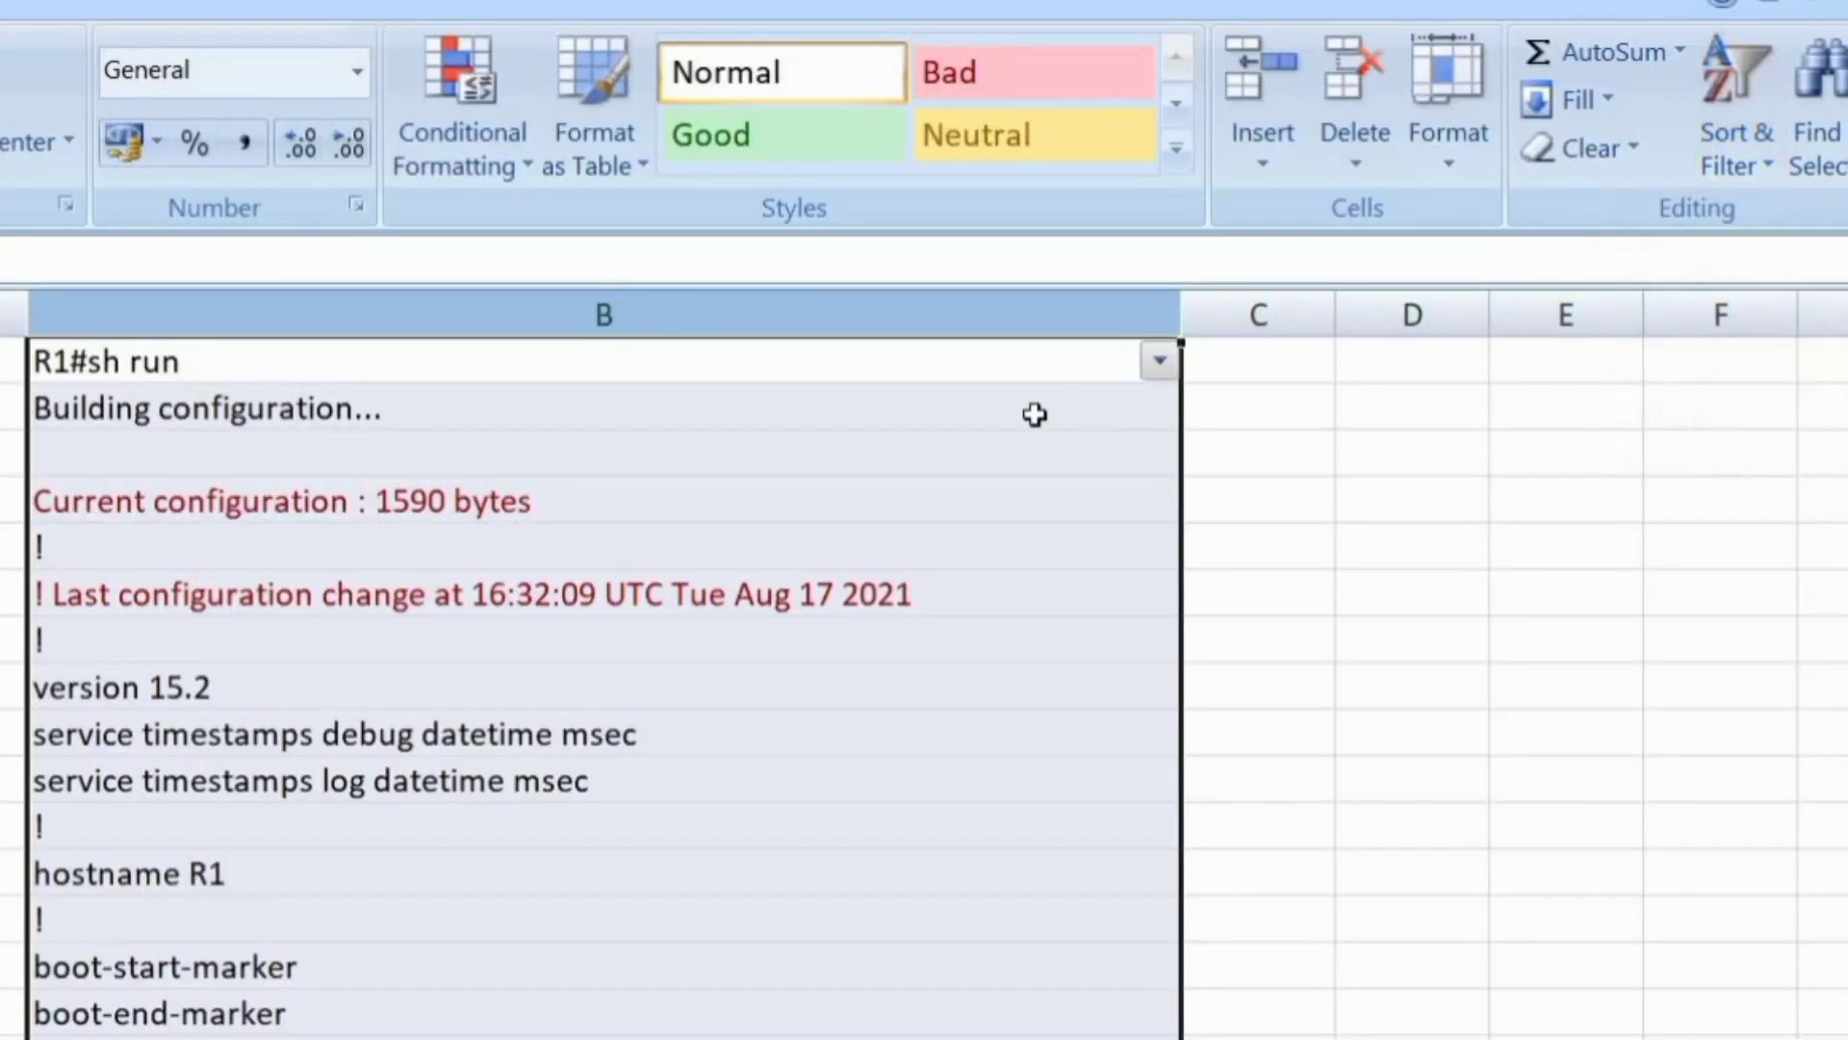
{"action": "left_click", "coordinate": [1159, 366]}
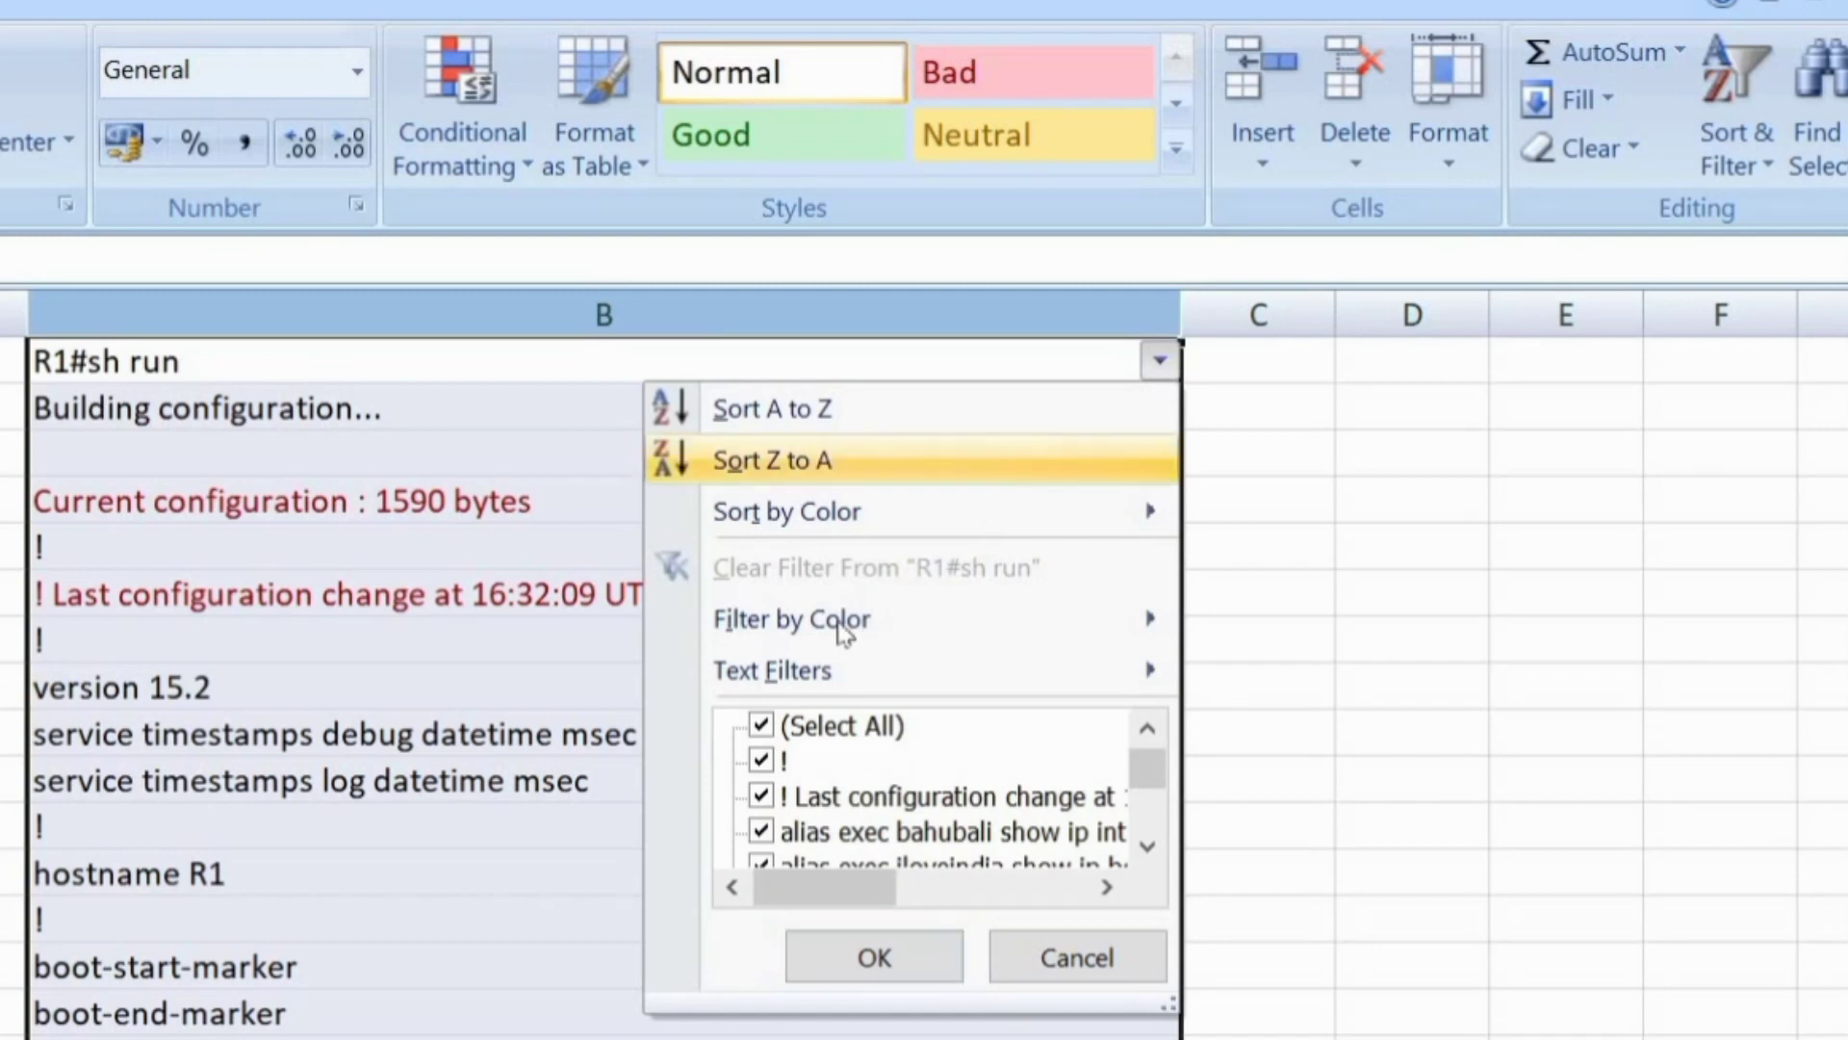
{"action": "mouse_move", "coordinate": [844, 630]}
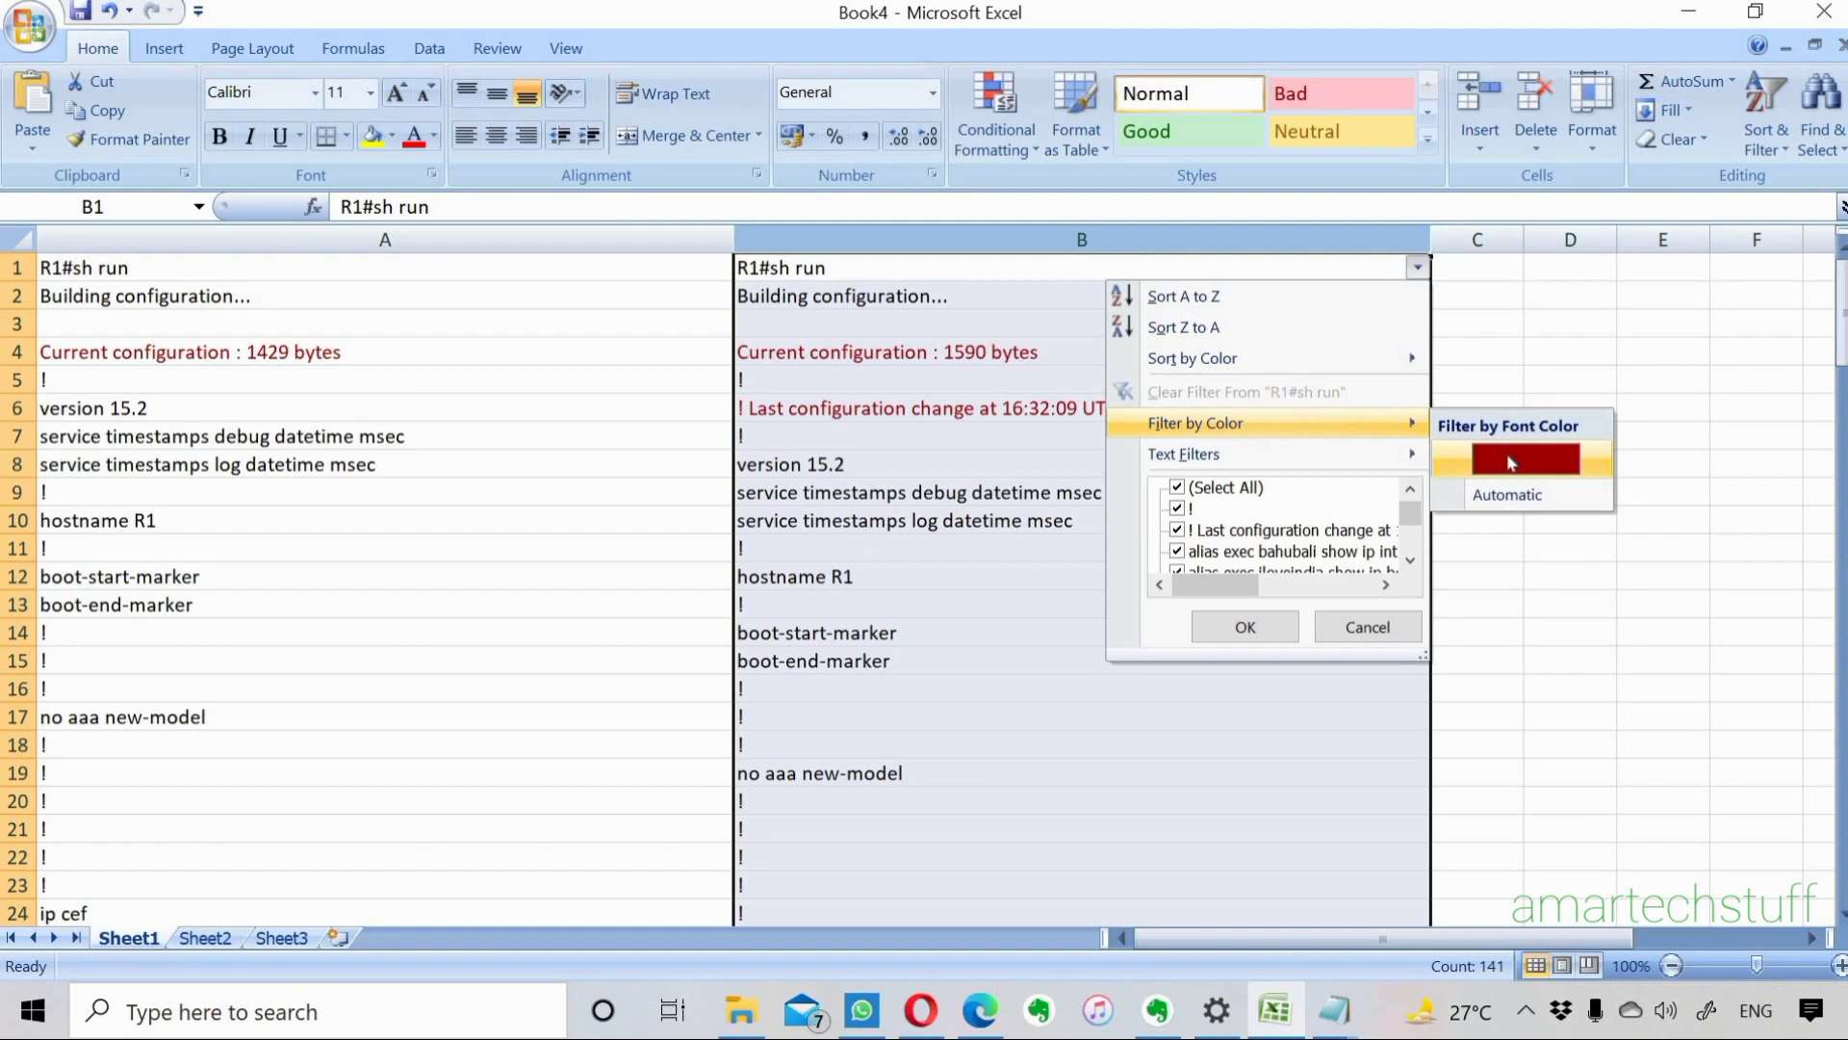
{"action": "left_click", "coordinate": [1509, 462]}
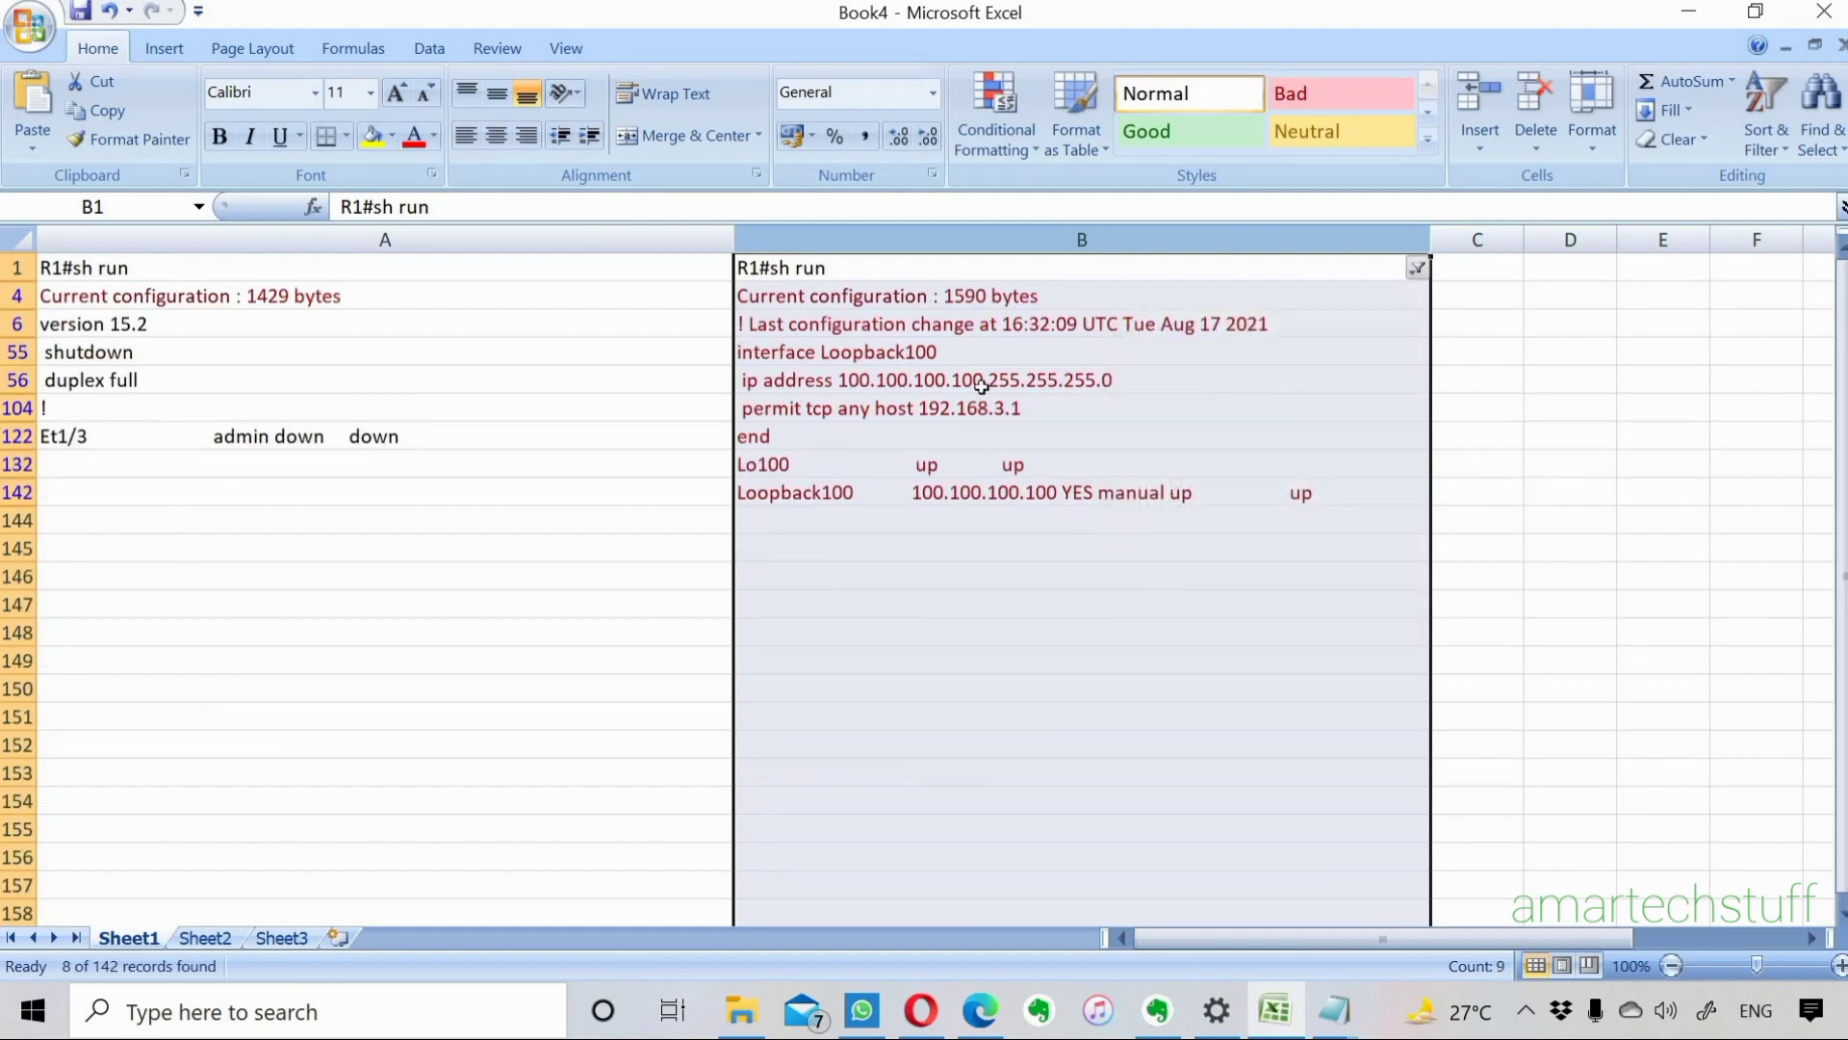
Select the filtered column B lines from interface Loopback100 in row 55 through the permit line in row 104 for review.
{"action": "left_click", "coordinate": [981, 385]}
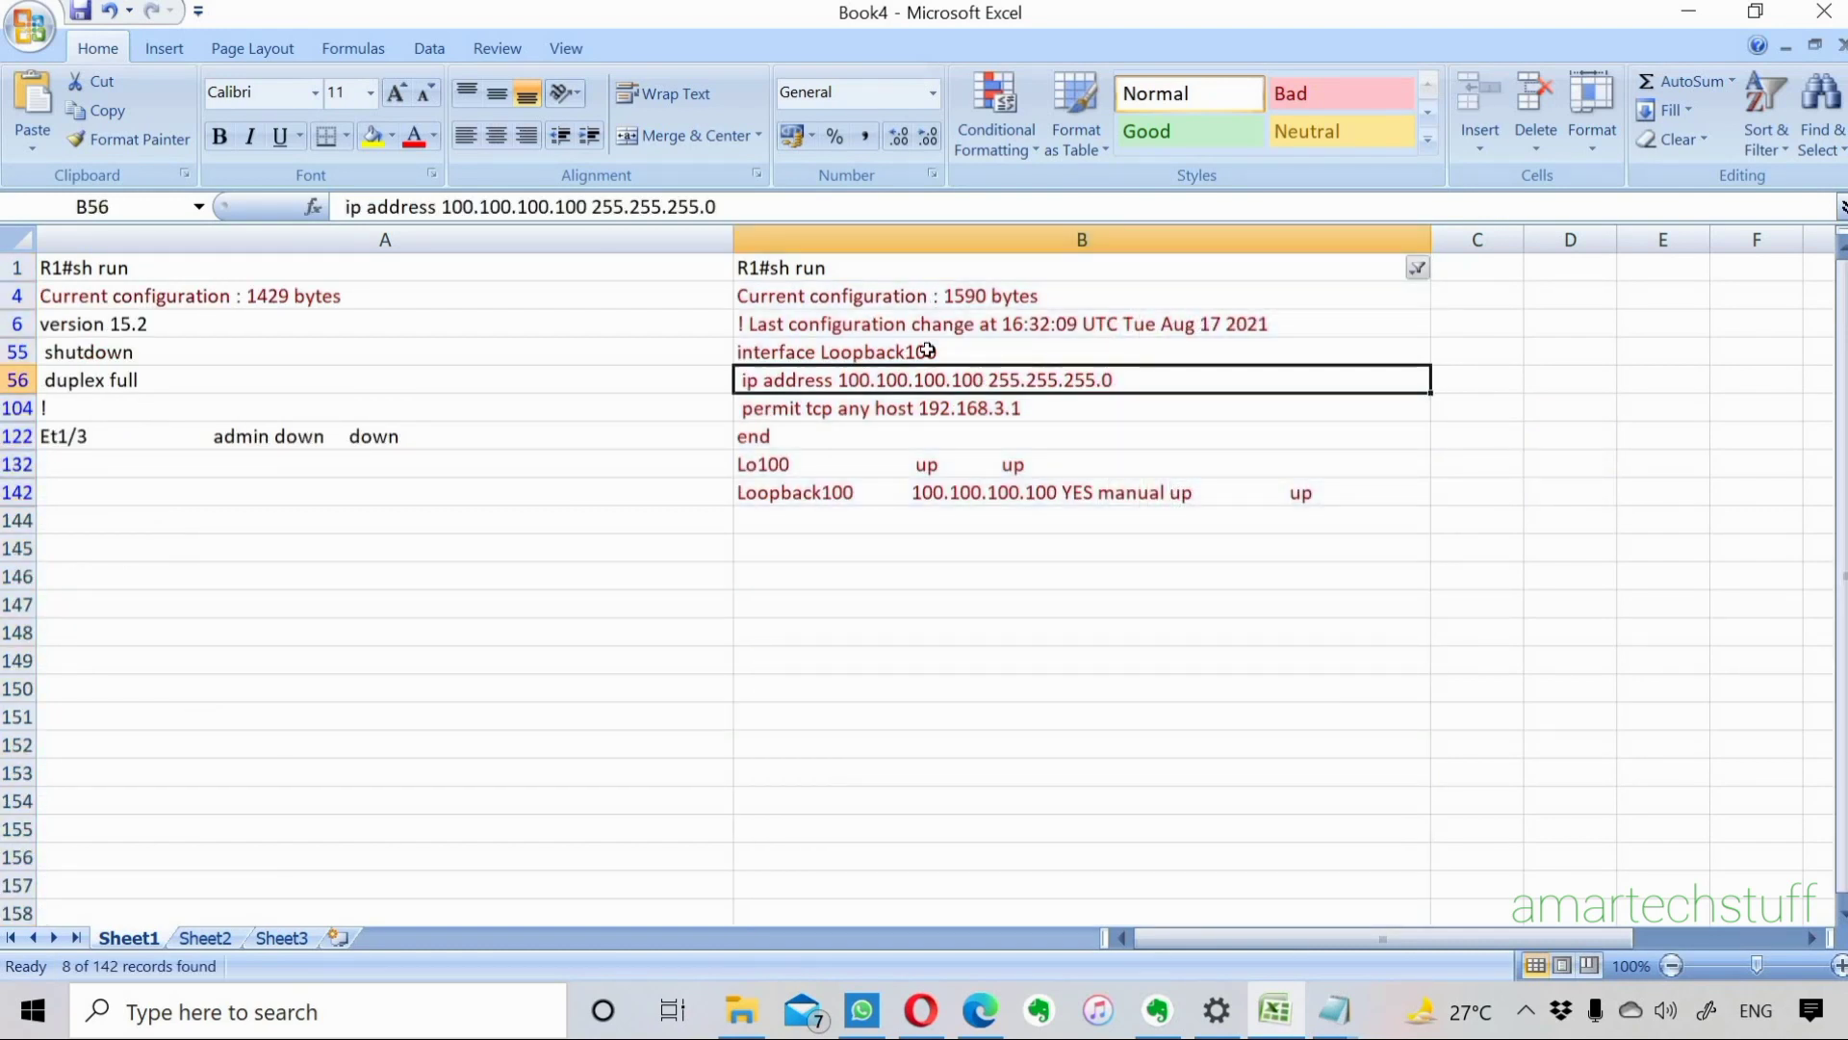
{"action": "left_click_drag", "start_coordinate": [927, 351], "coordinate": [927, 408]}
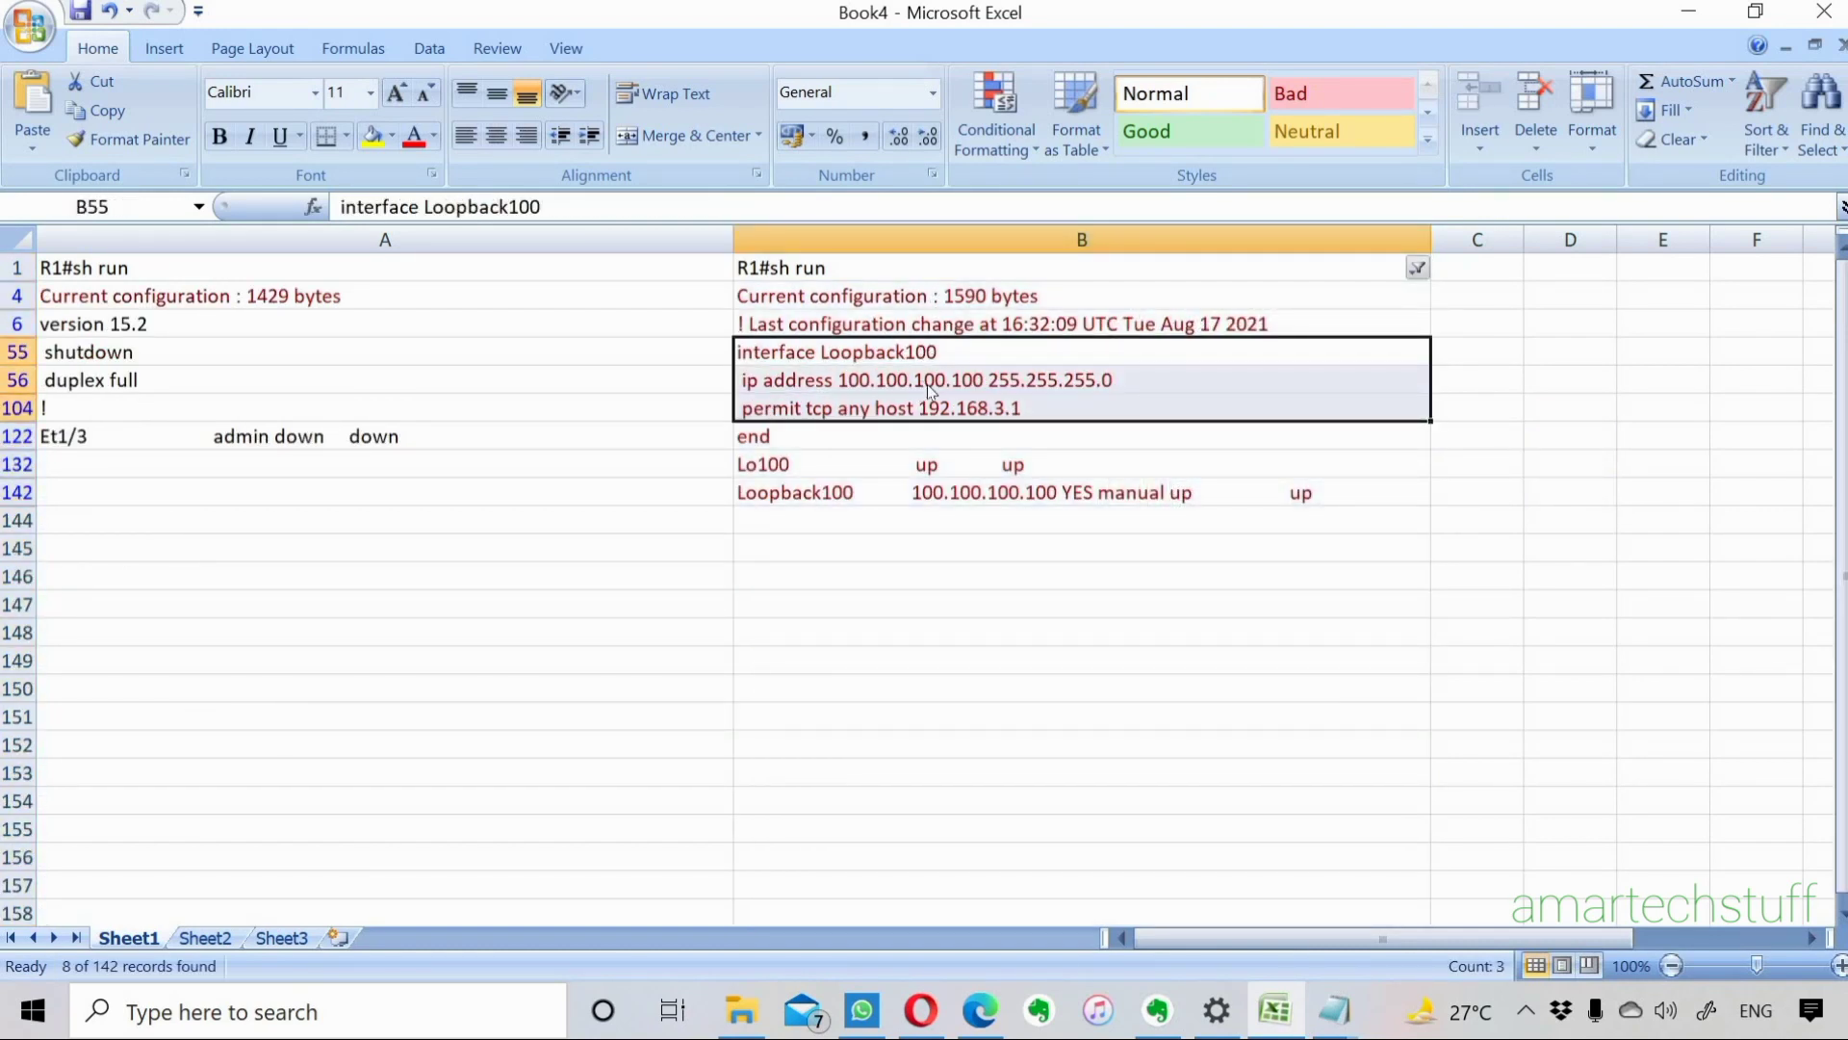